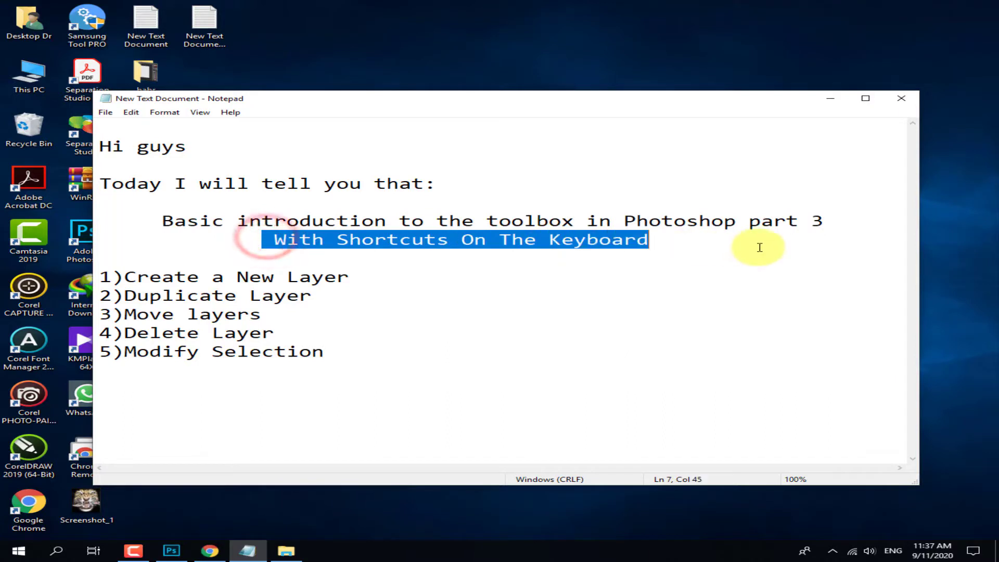
# Review the five lesson topics listed in the Notepad document, from Create a New Layer to Modify Selection
pyautogui.click(94, 276)
pyautogui.moveTo(99, 277); pyautogui.dragTo(334, 277)
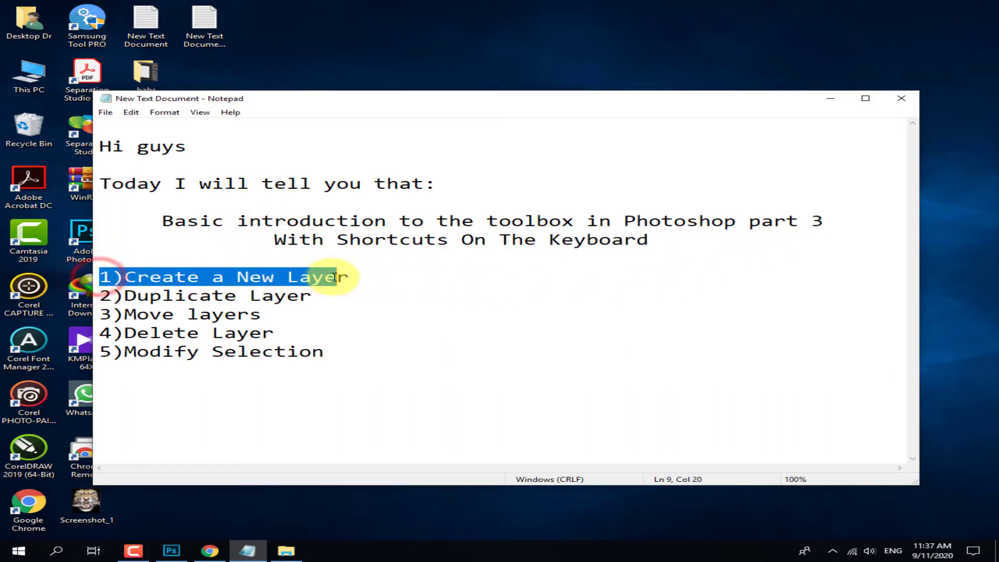
pyautogui.click(99, 298)
pyautogui.moveTo(104, 296); pyautogui.dragTo(408, 292)
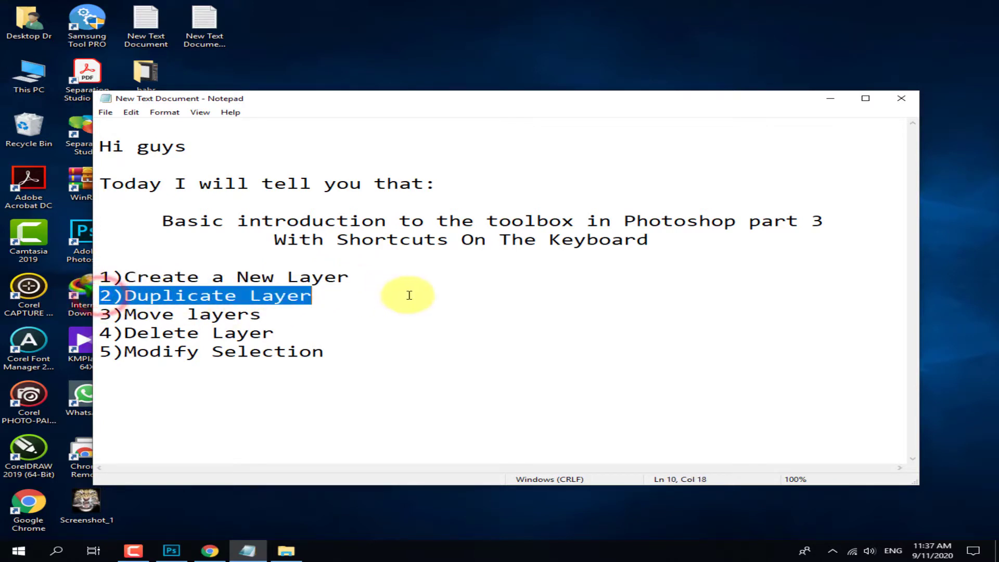
pyautogui.moveTo(98, 315); pyautogui.dragTo(321, 318)
pyautogui.click(326, 318)
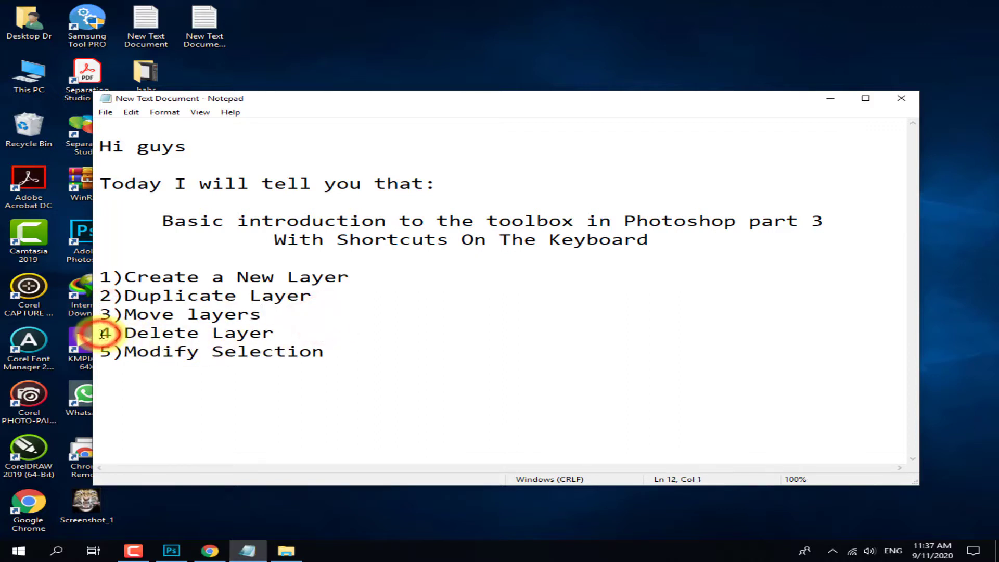
pyautogui.moveTo(102, 334); pyautogui.dragTo(328, 331)
pyautogui.click(330, 333)
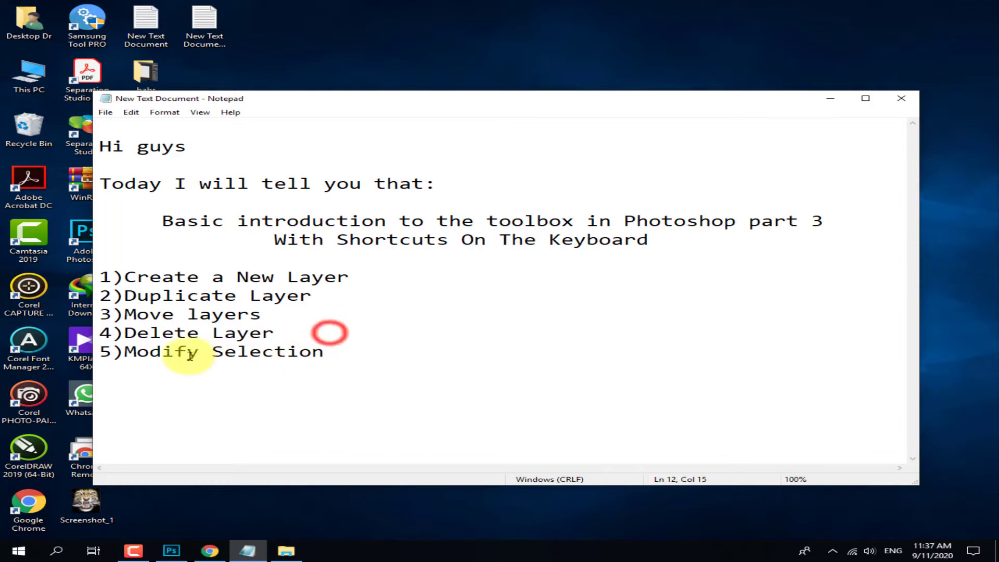
pyautogui.moveTo(97, 352); pyautogui.dragTo(460, 352)
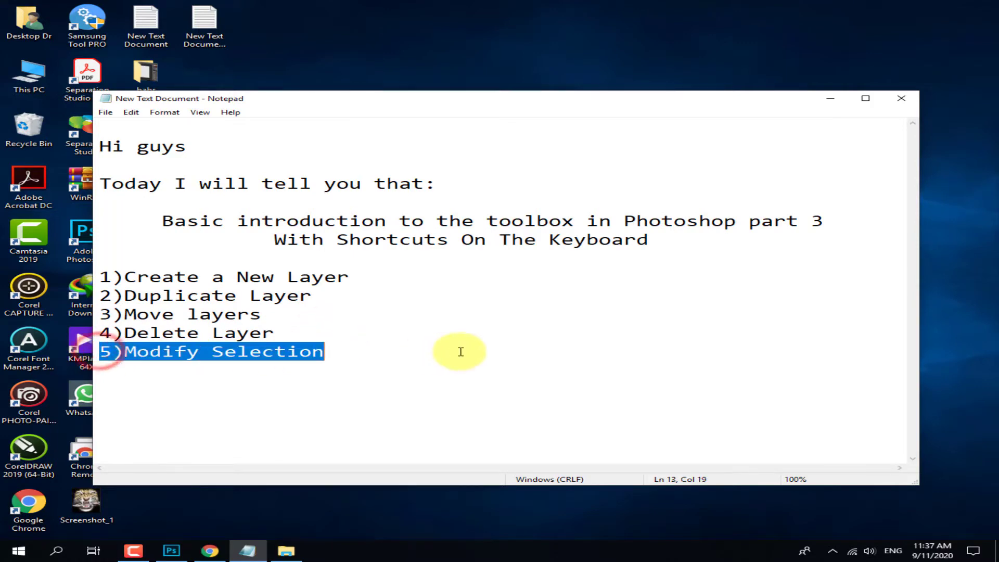
pyautogui.click(405, 353)
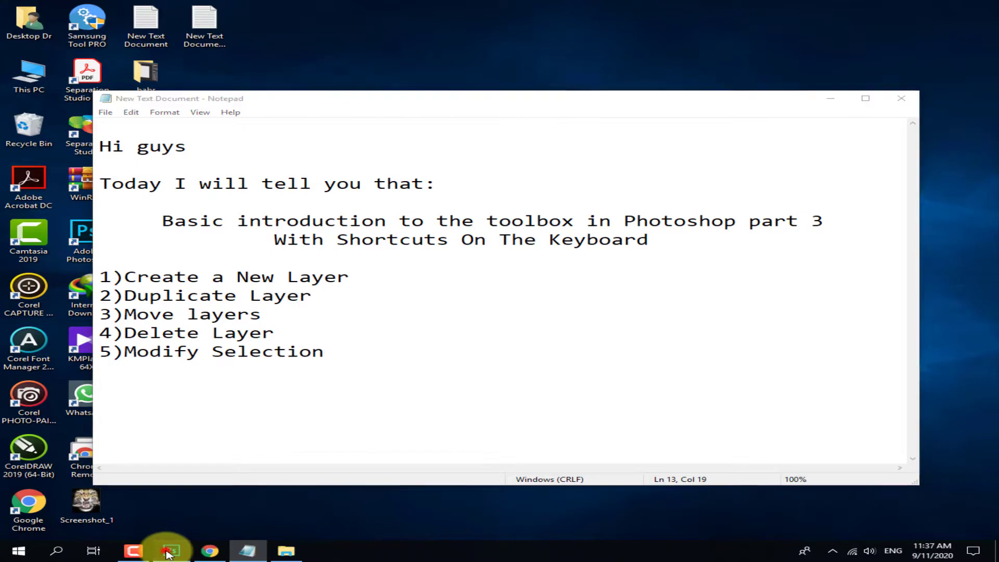
# Switch to Photoshop and toggle the Layers panel off and on, leaving it displayed
pyautogui.click(171, 551)
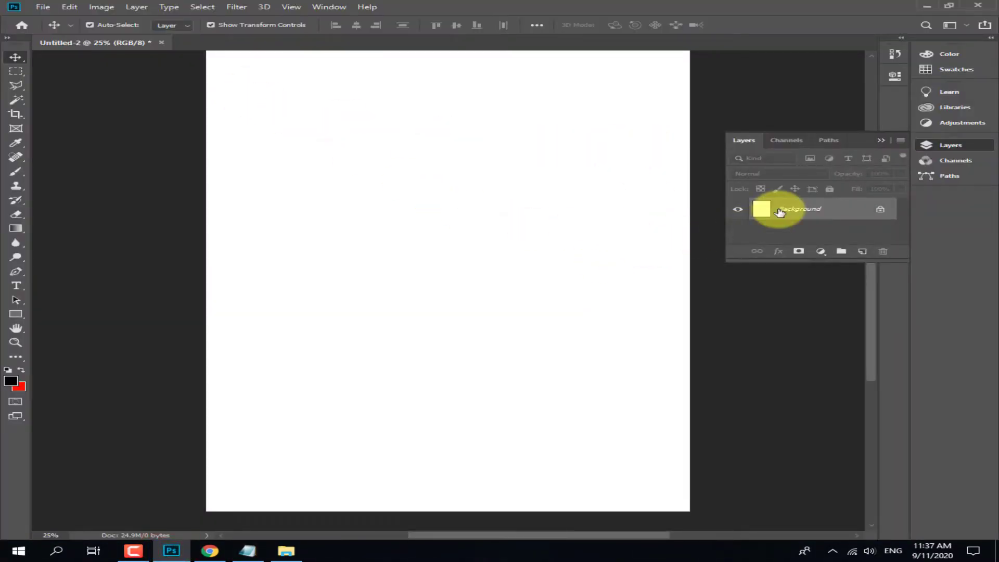
pyautogui.click(949, 147)
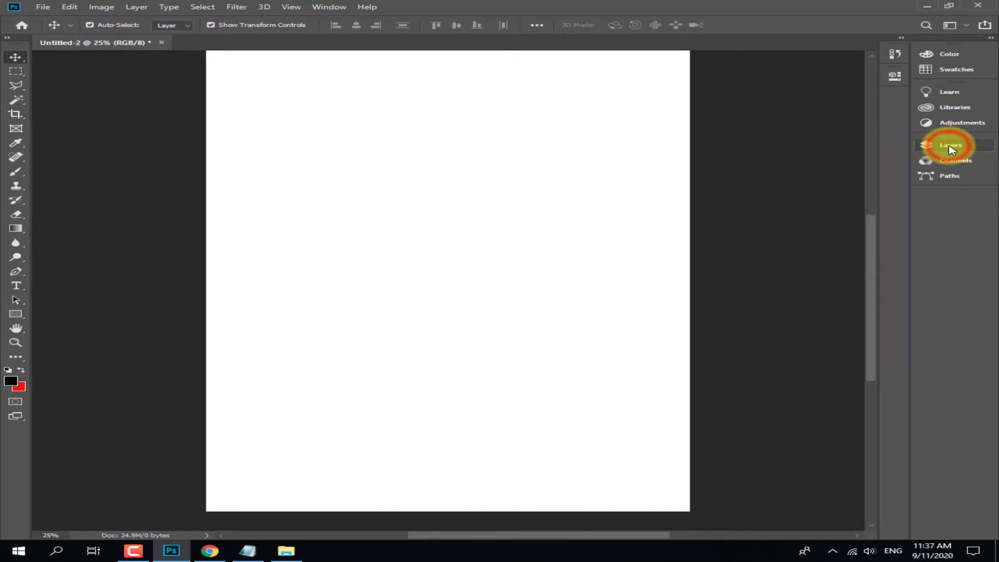
pyautogui.click(949, 147)
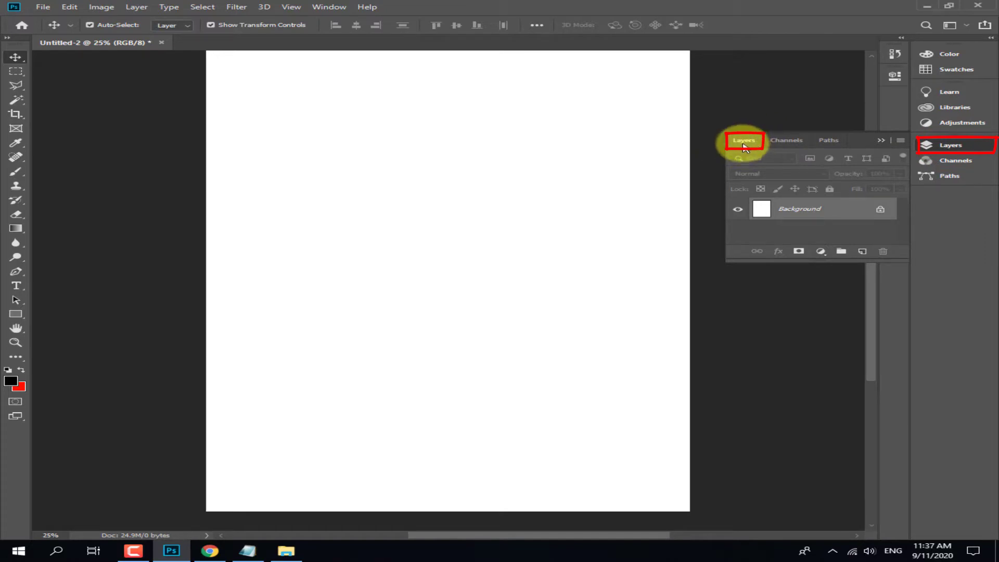
pyautogui.click(329, 7)
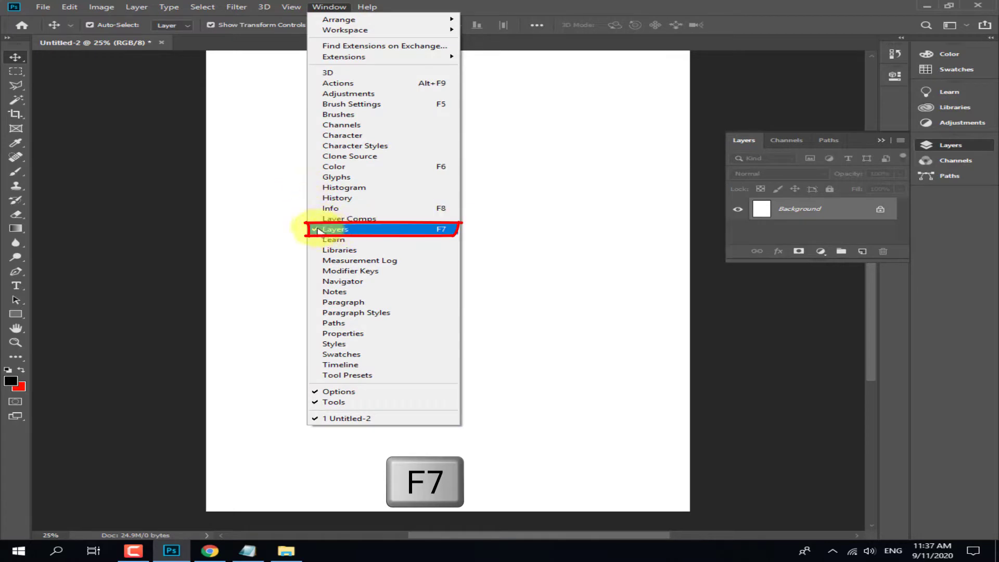
pyautogui.click(329, 230)
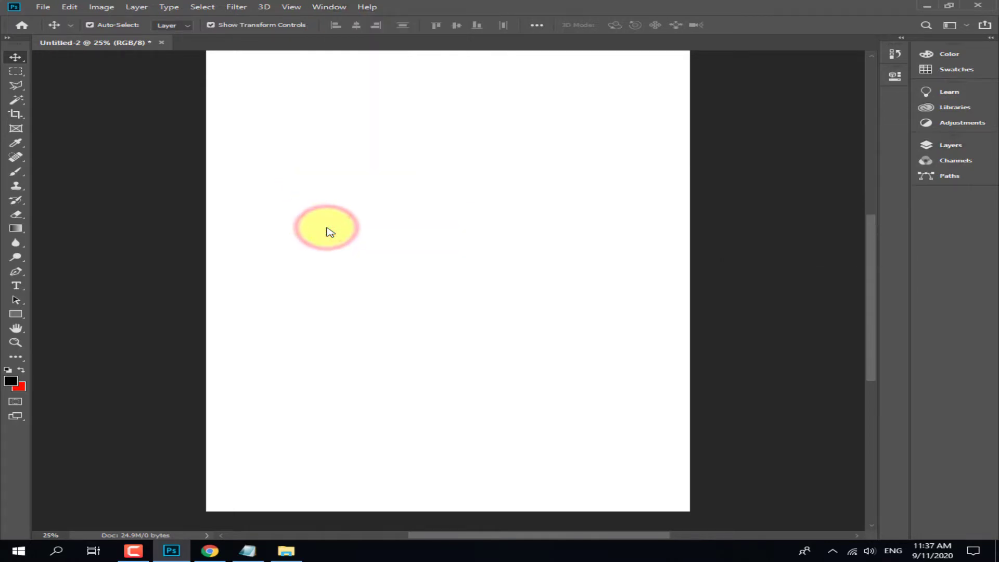
pyautogui.click(930, 148)
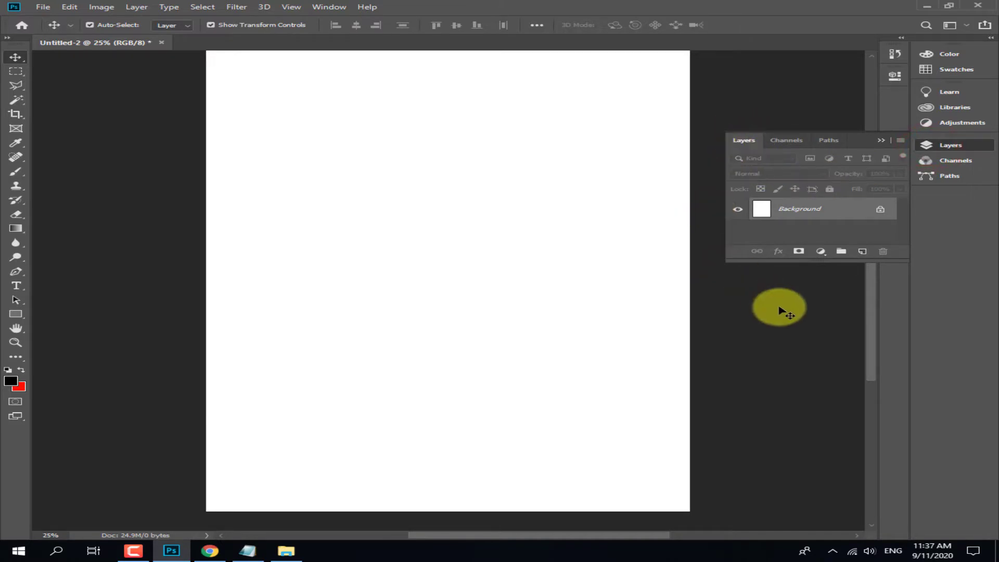
# Create four new empty layers above the Background and enlarge the layer list to fit all of them
pyautogui.click(862, 253)
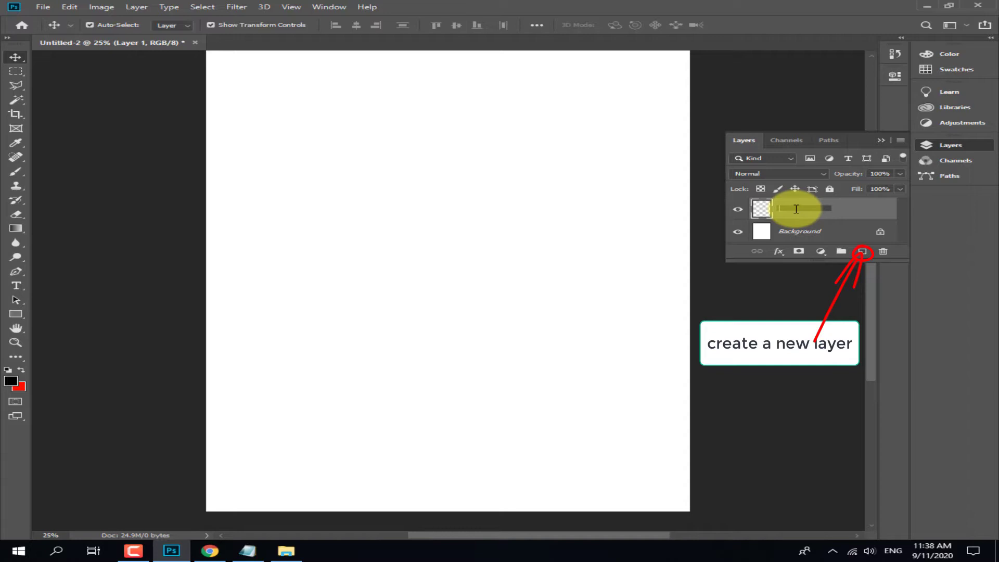
pyautogui.click(785, 230)
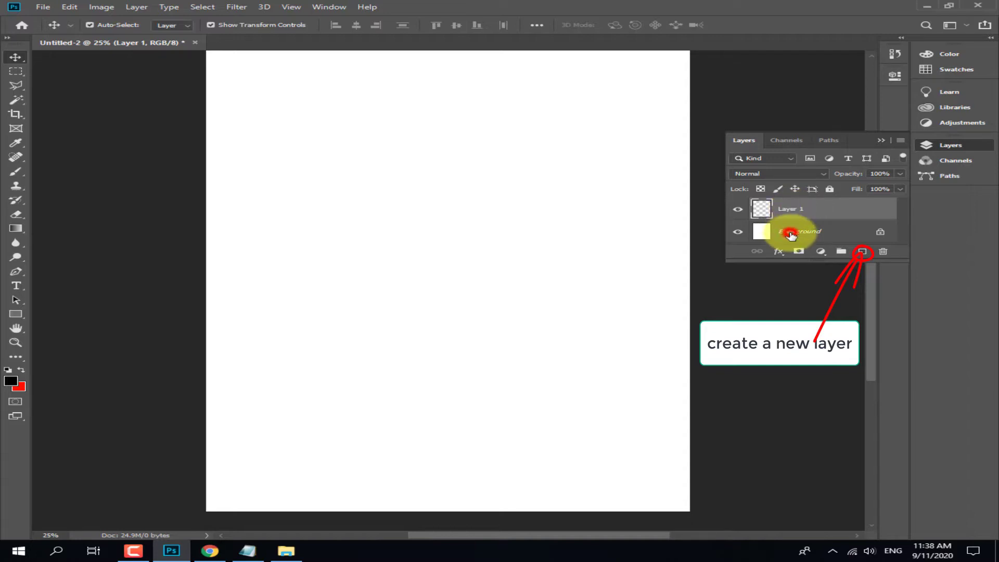
pyautogui.click(786, 208)
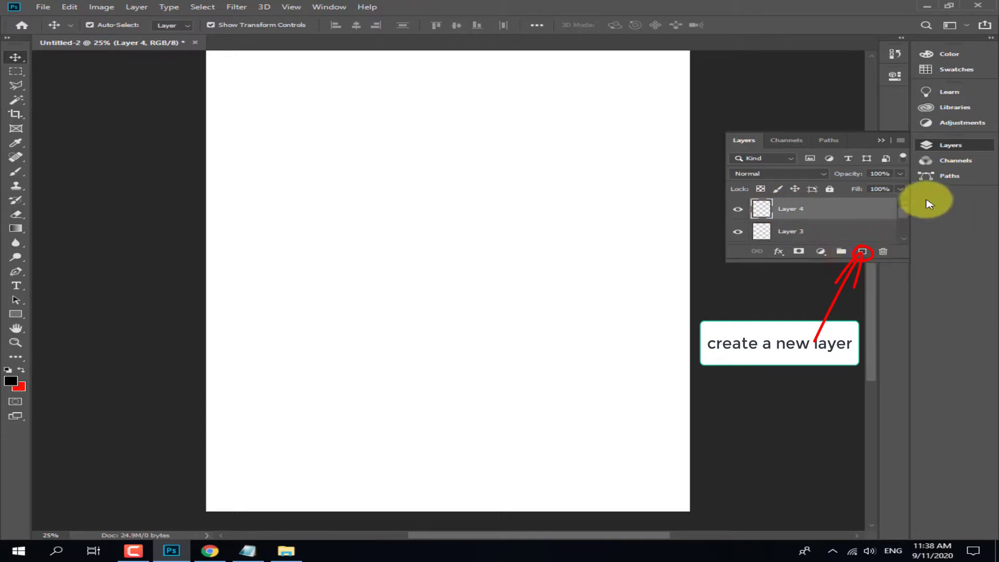
pyautogui.moveTo(903, 214)
pyautogui.mouseDown()
pyautogui.moveTo(908, 235)
pyautogui.moveTo(911, 206)
pyautogui.moveTo(888, 245)
pyautogui.moveTo(891, 359)
pyautogui.mouseUp()
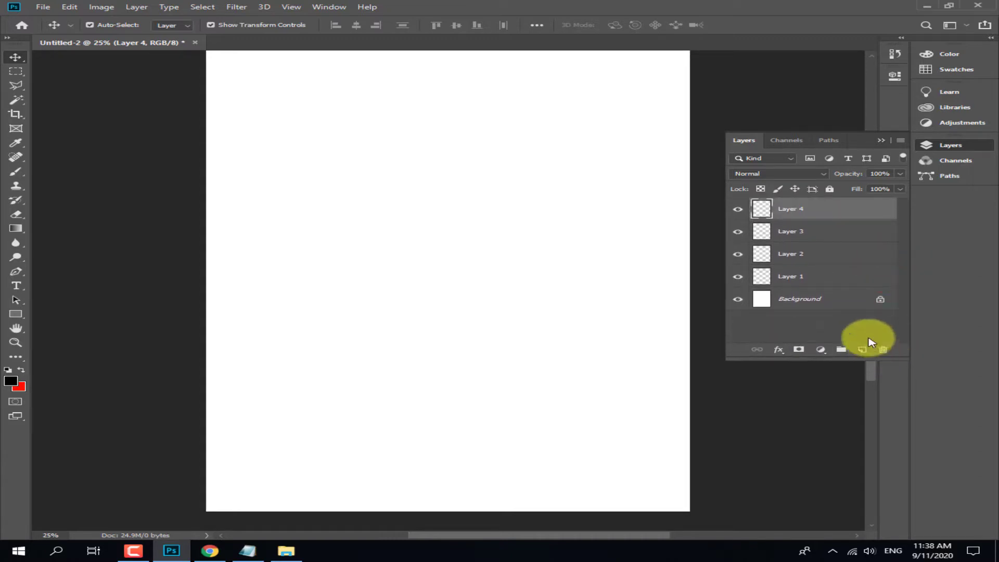
# Delete the Background layer
pyautogui.click(811, 299)
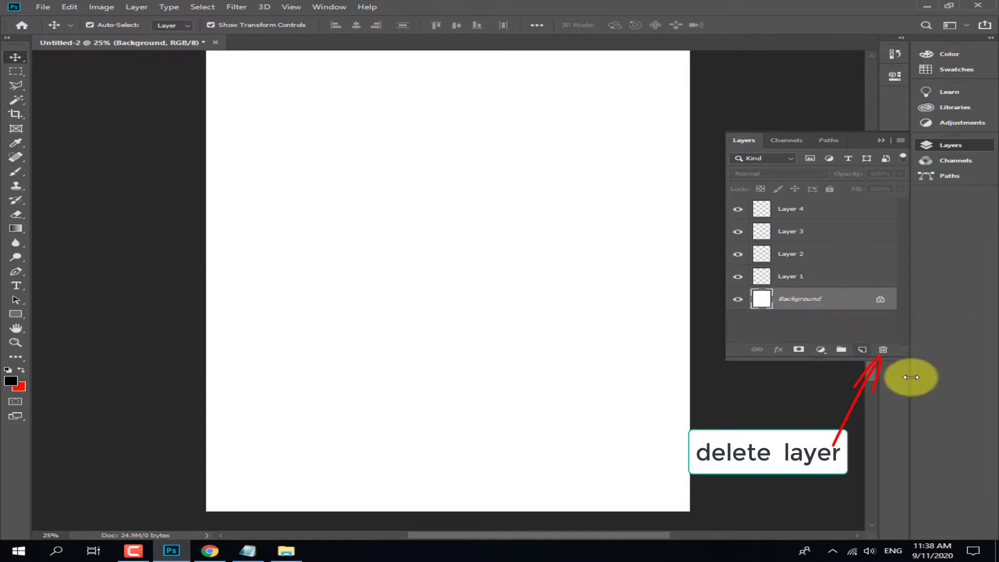
pyautogui.click(883, 351)
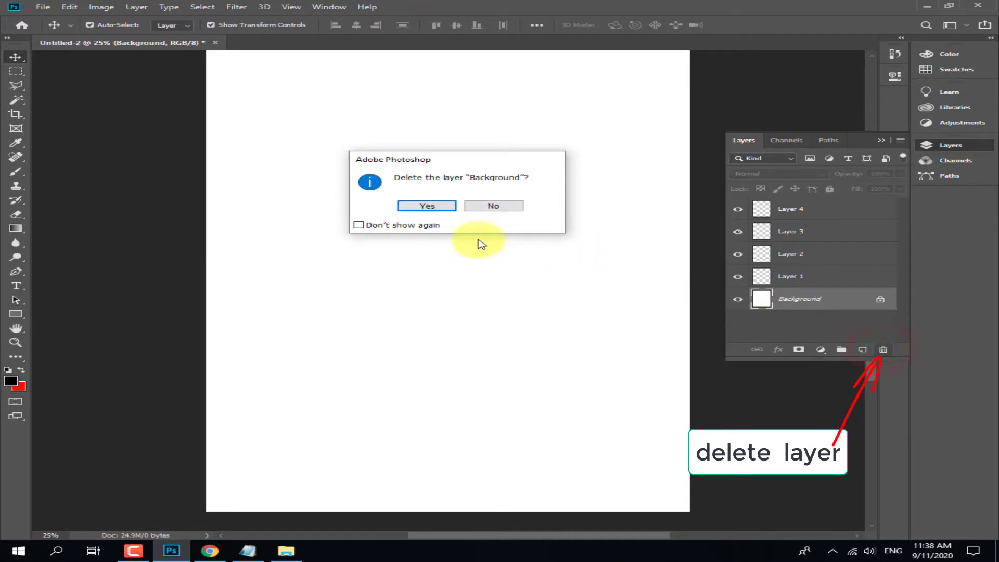
pyautogui.click(435, 209)
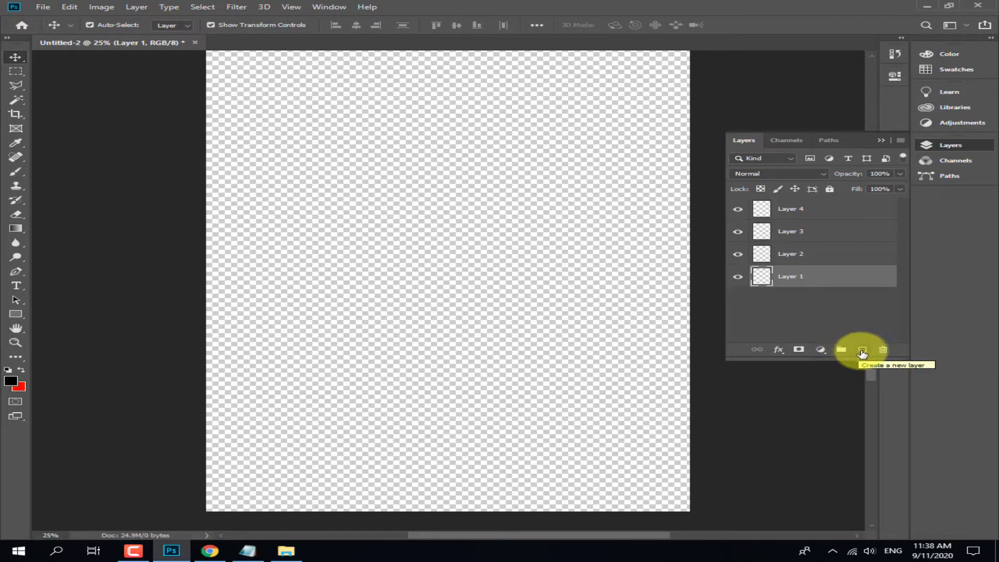
# Turn Layer 1 into a Solid Color fill layer in black, 000000
pyautogui.click(821, 350)
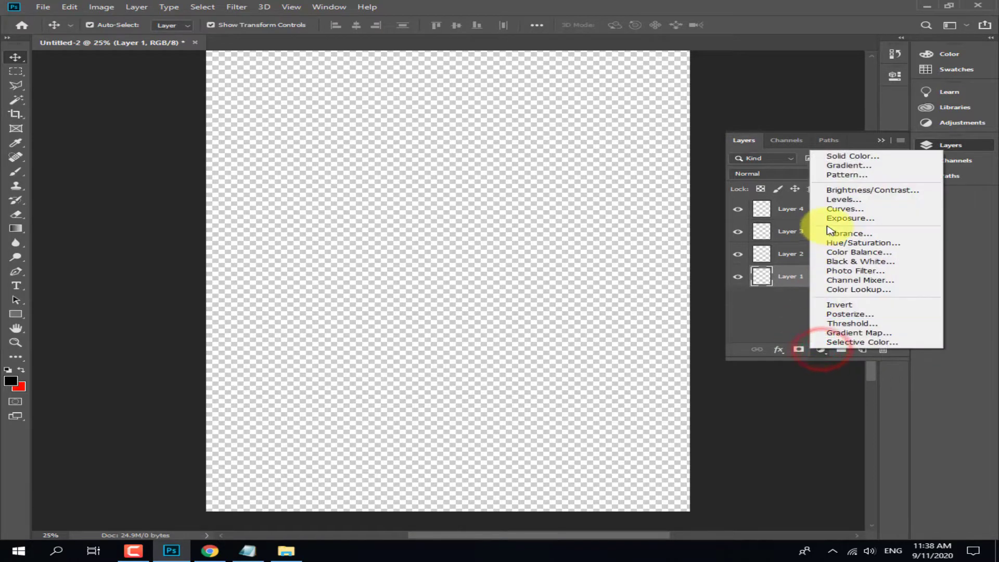
pyautogui.click(854, 155)
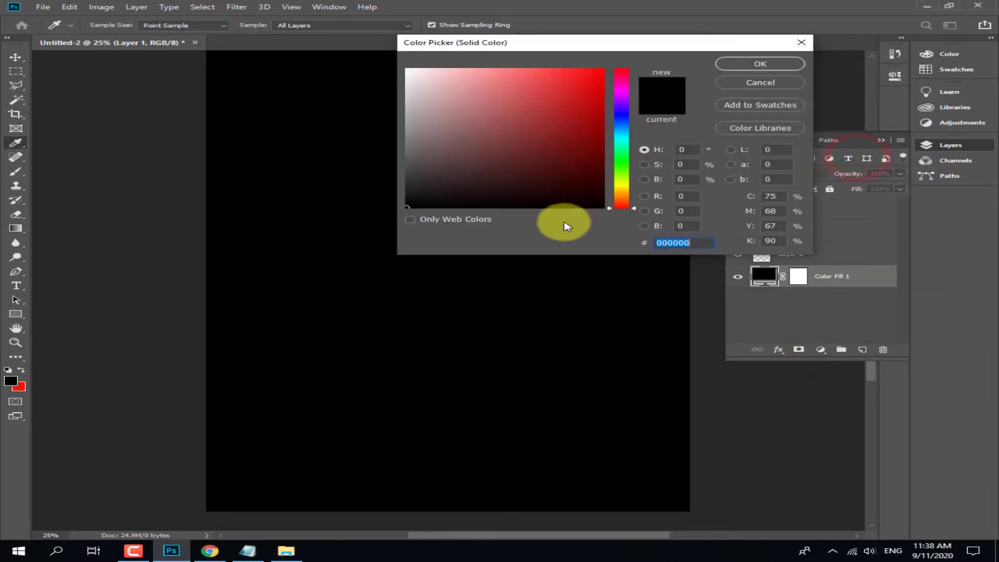
pyautogui.moveTo(432, 197); pyautogui.dragTo(371, 229)
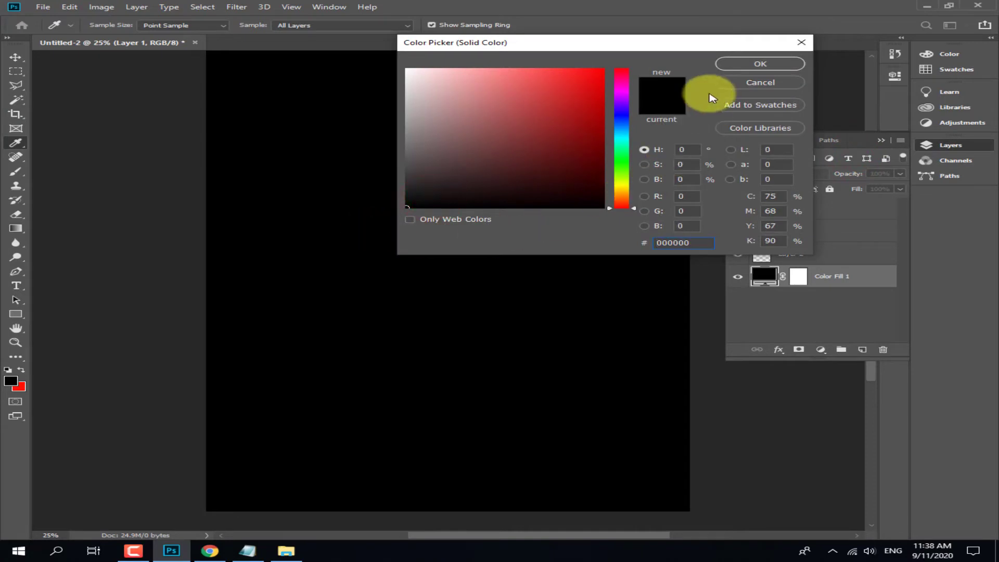
pyautogui.click(760, 63)
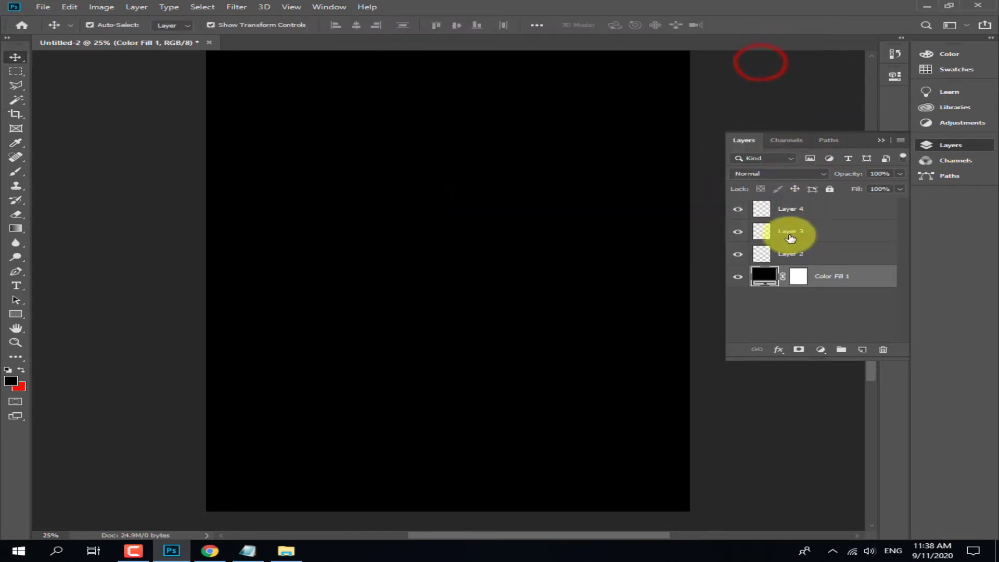
# Turn Layer 2 into a Solid Color fill layer in bright red
pyautogui.click(799, 251)
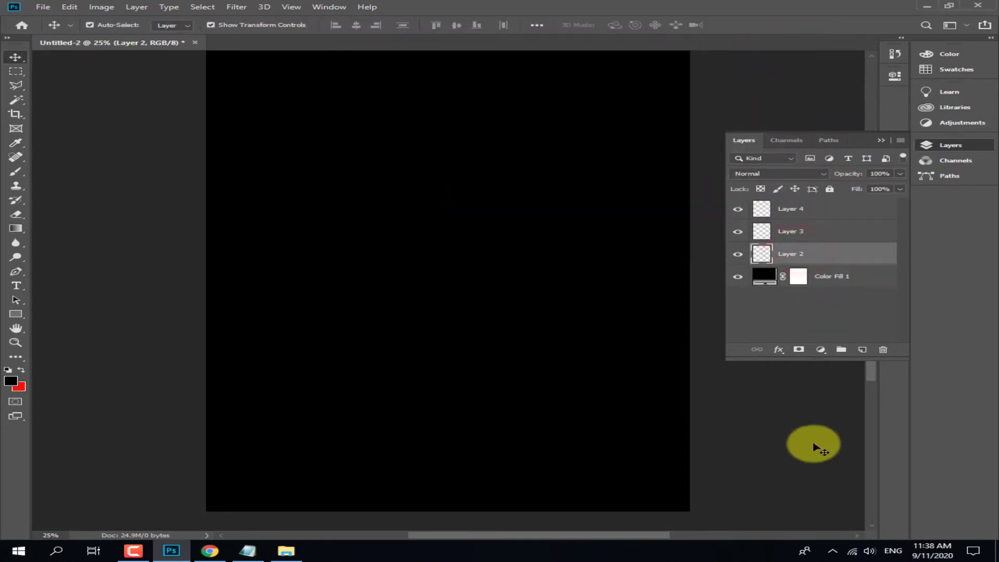
pyautogui.click(820, 352)
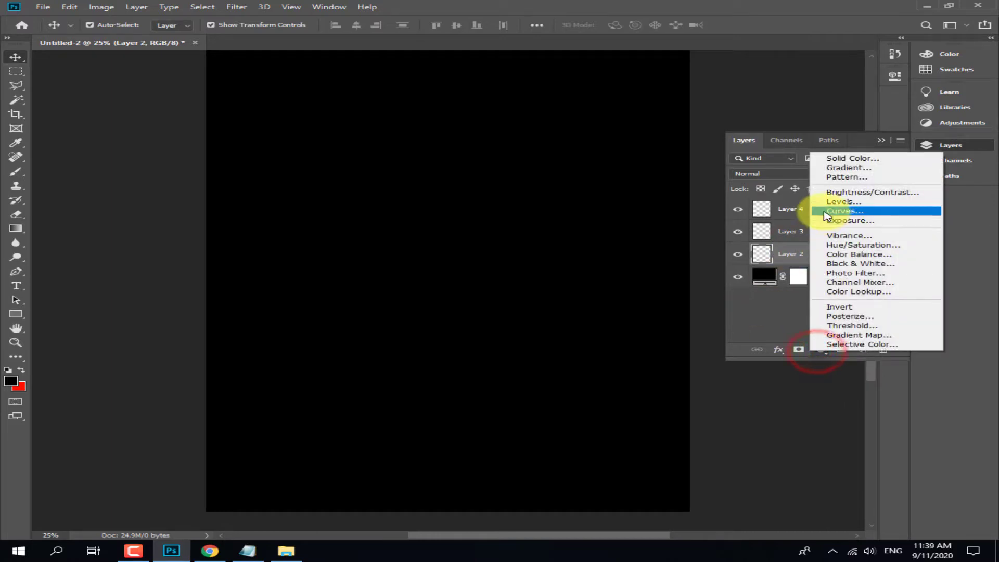
pyautogui.click(849, 159)
pyautogui.moveTo(585, 189); pyautogui.dragTo(635, 44)
pyautogui.click(775, 65)
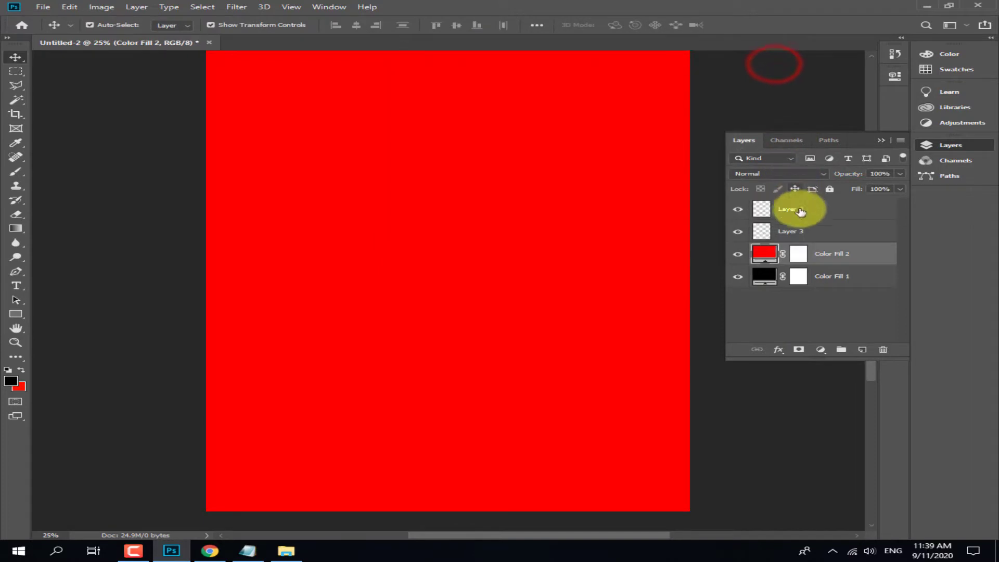
# Turn Layer 3 into a Solid Color fill layer in blue, 0030ff
pyautogui.click(798, 228)
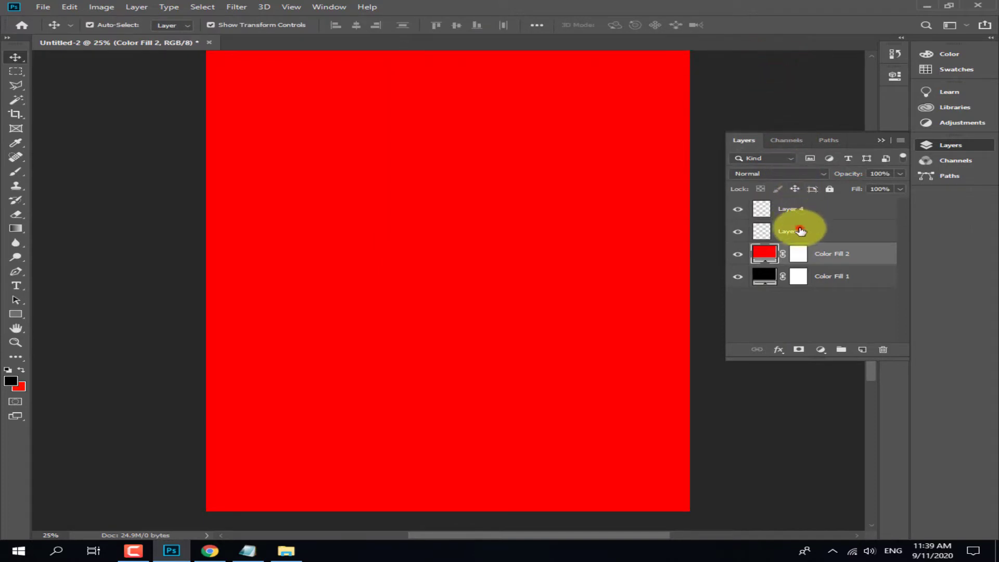
pyautogui.click(817, 350)
pyautogui.click(838, 153)
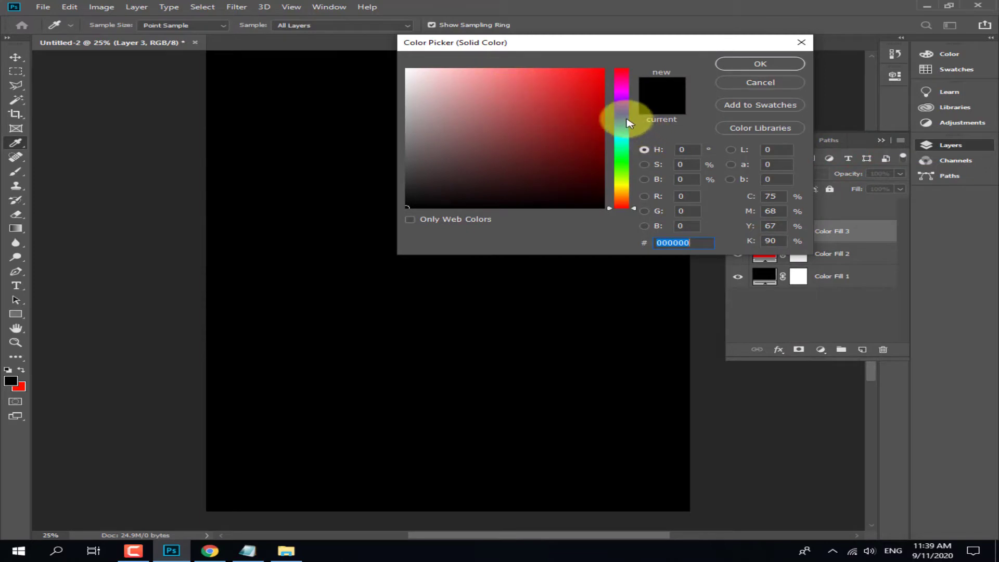
pyautogui.click(624, 120)
pyautogui.click(570, 115)
pyautogui.click(759, 65)
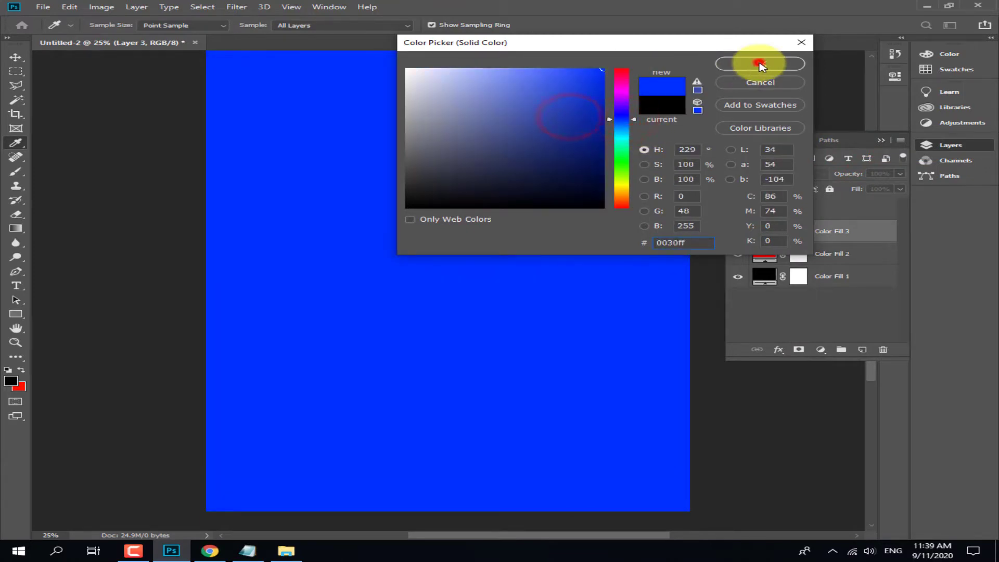
# Turn Layer 4 into a Solid Color fill layer in green, 4d9500
pyautogui.click(797, 204)
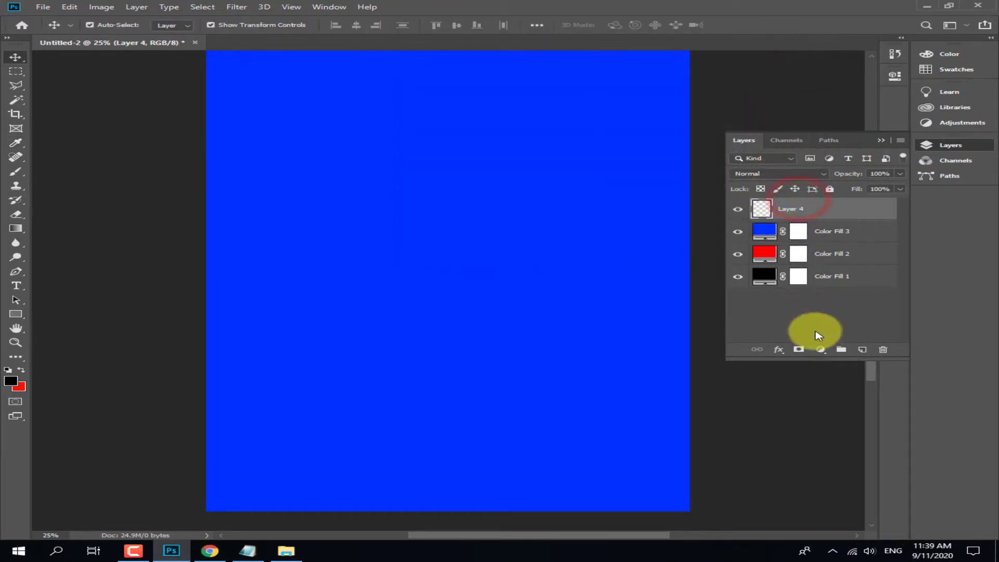
pyautogui.click(817, 355)
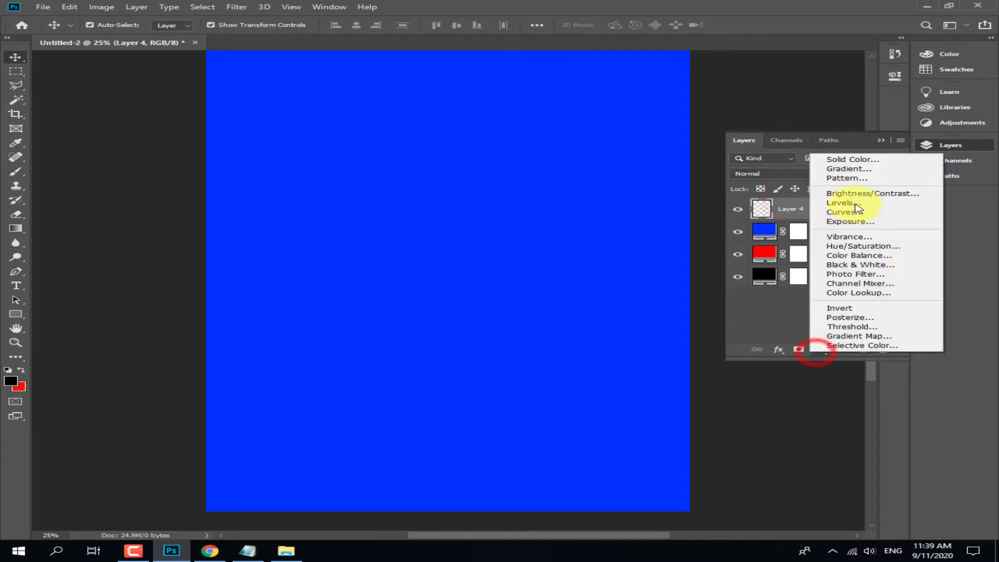
pyautogui.click(810, 161)
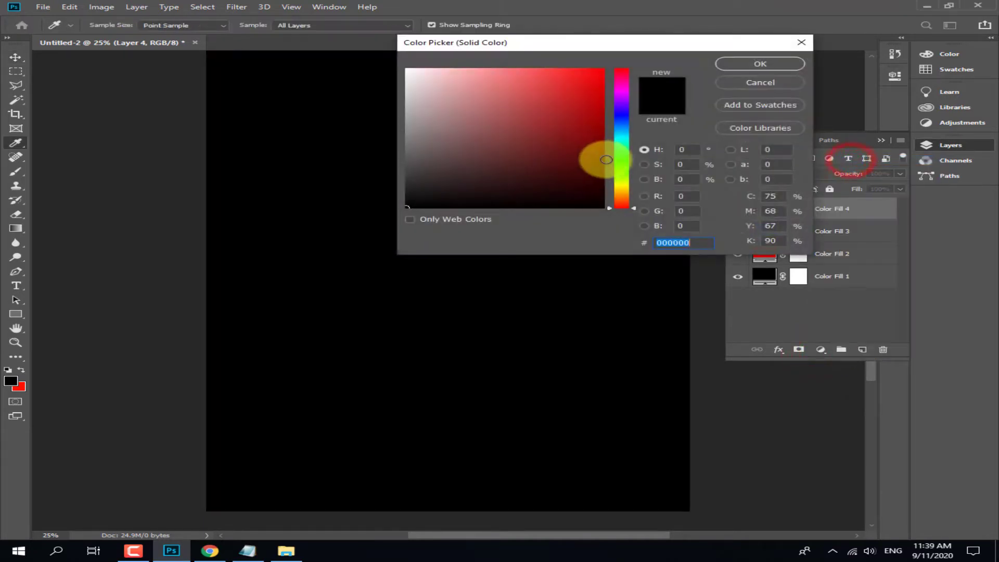
pyautogui.click(620, 173)
pyautogui.moveTo(583, 136)
pyautogui.mouseDown()
pyautogui.moveTo(617, 154)
pyautogui.moveTo(637, 126)
pyautogui.mouseUp()
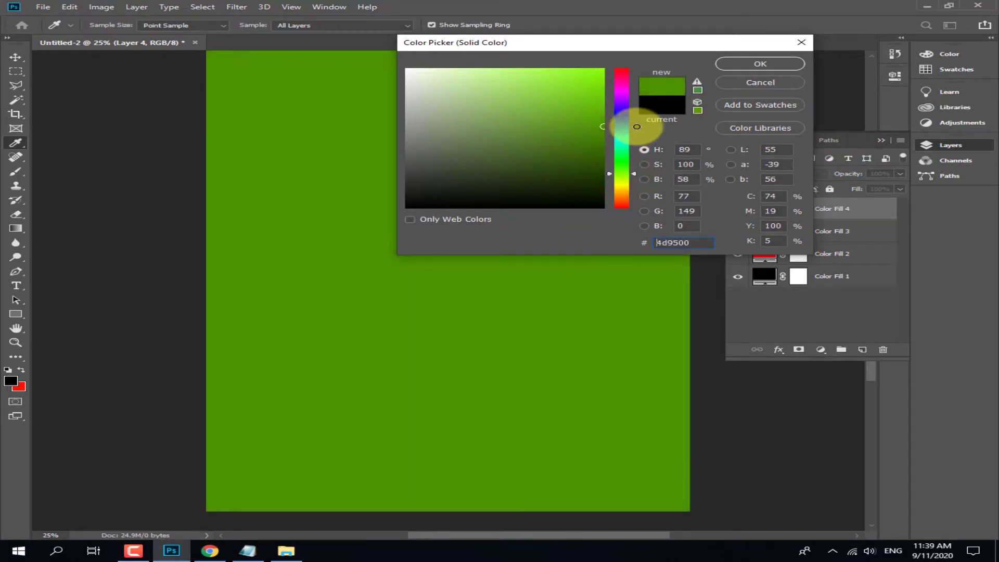
pyautogui.click(770, 64)
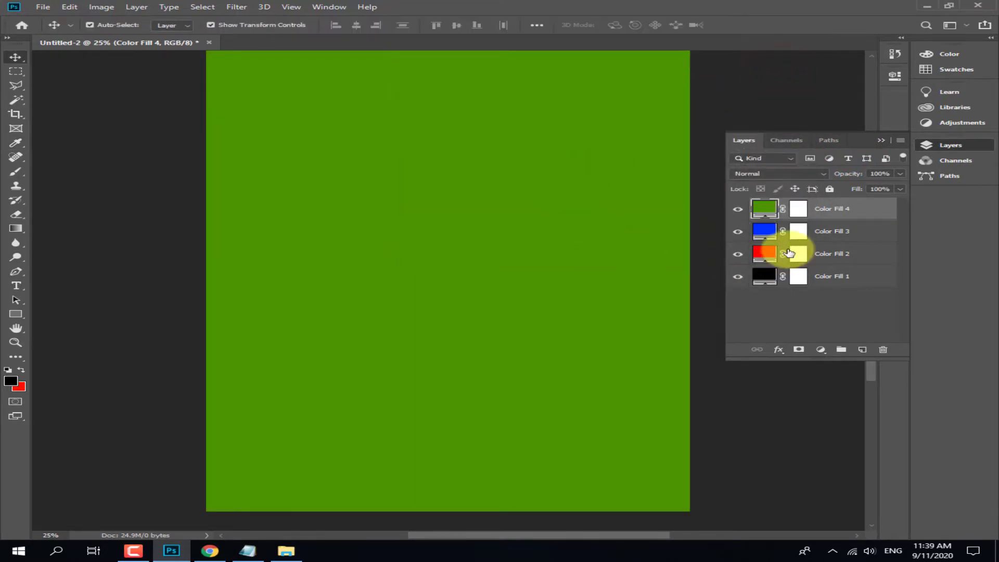
# Hide all four color fill layers: Color Fill 1, Color Fill 2, Color Fill 3 and Color Fill 4
pyautogui.click(739, 281)
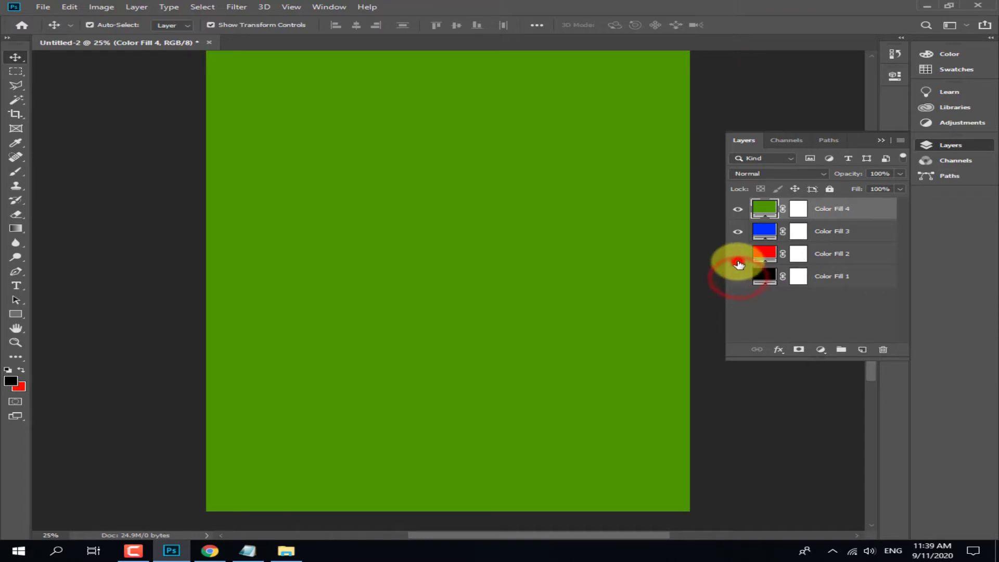
pyautogui.click(738, 254)
pyautogui.click(738, 209)
pyautogui.click(738, 237)
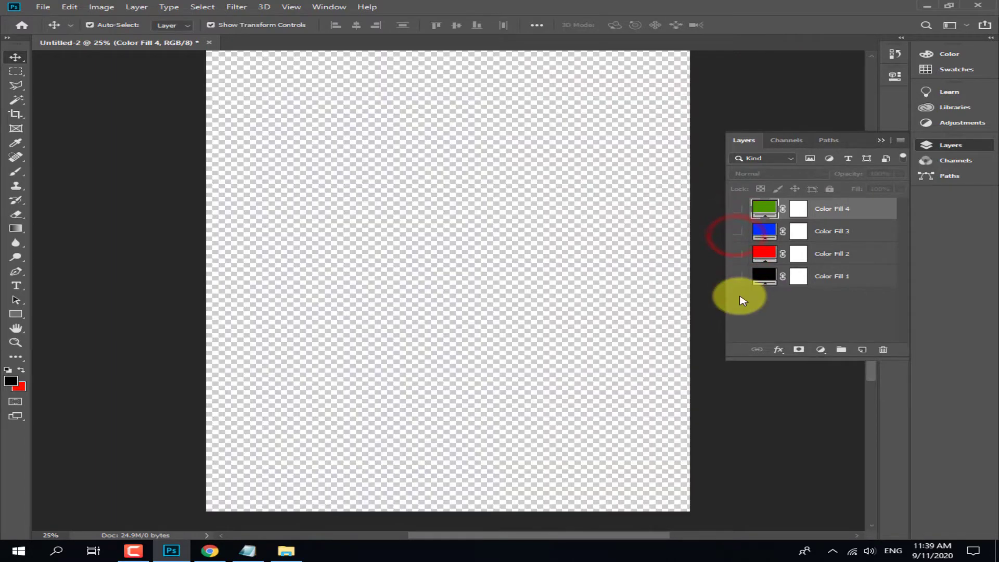
# Show each color fill layer by itself in order from Color Fill 1 to Color Fill 4, hiding each one again
pyautogui.click(738, 277)
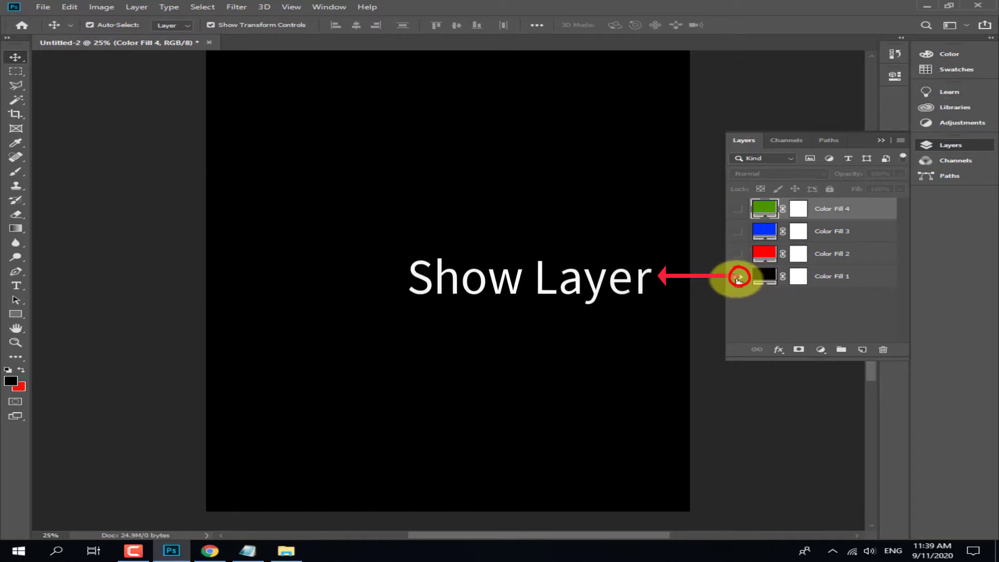
pyautogui.click(738, 276)
pyautogui.click(738, 254)
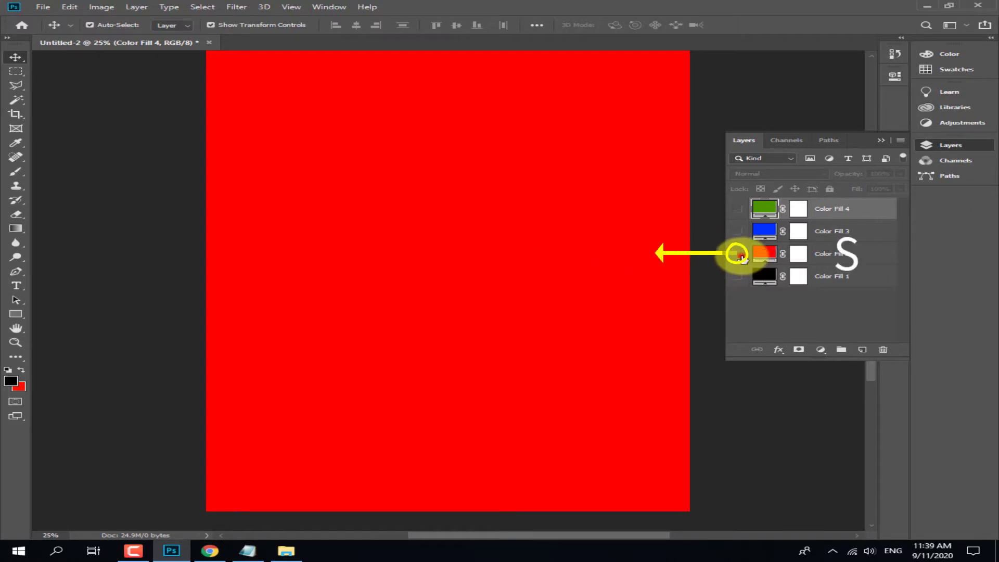
pyautogui.click(738, 254)
pyautogui.click(737, 232)
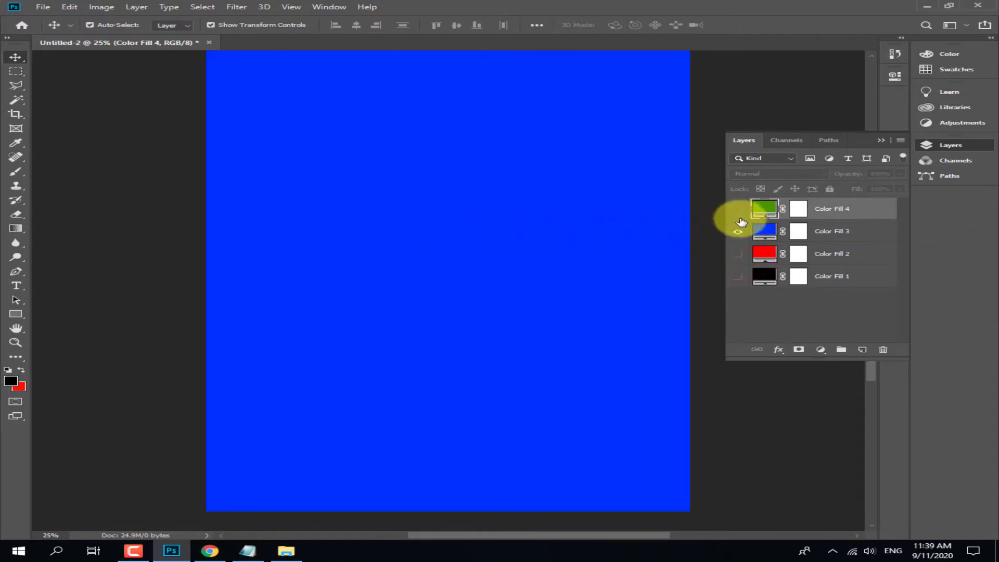
pyautogui.click(738, 232)
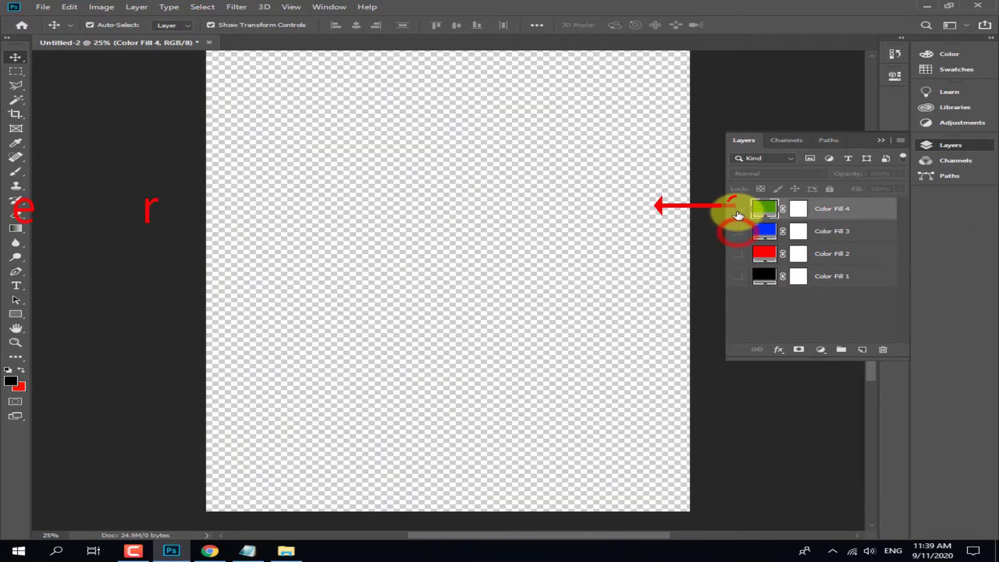
pyautogui.click(737, 209)
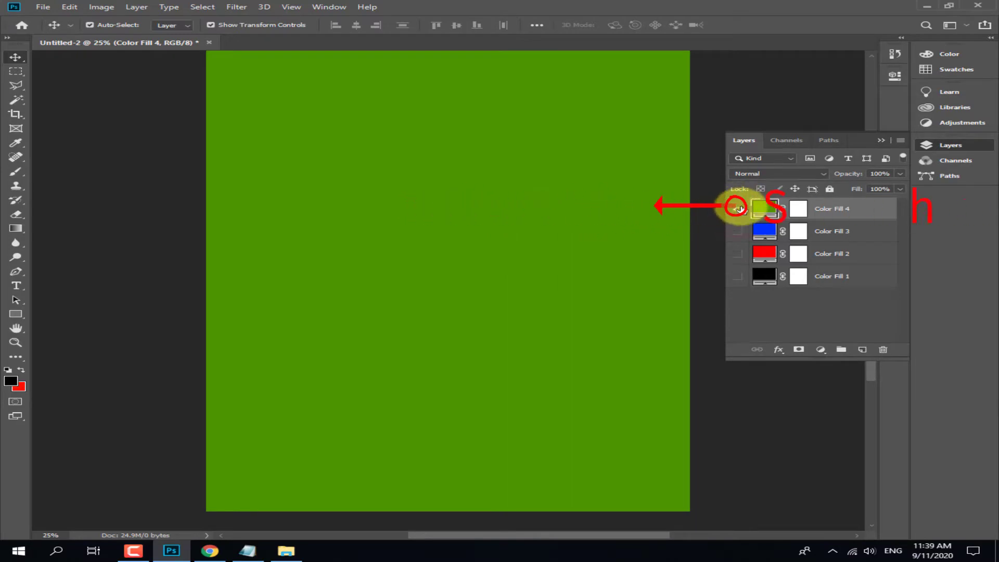
pyautogui.click(739, 211)
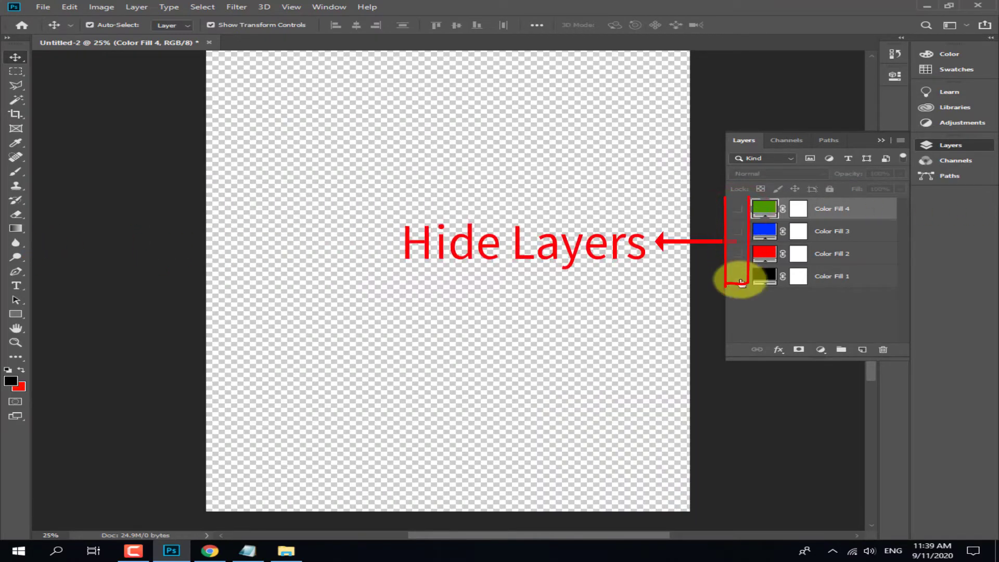
# Make all four color fill layers visible again, from Color Fill 1 up to Color Fill 4
pyautogui.click(738, 278)
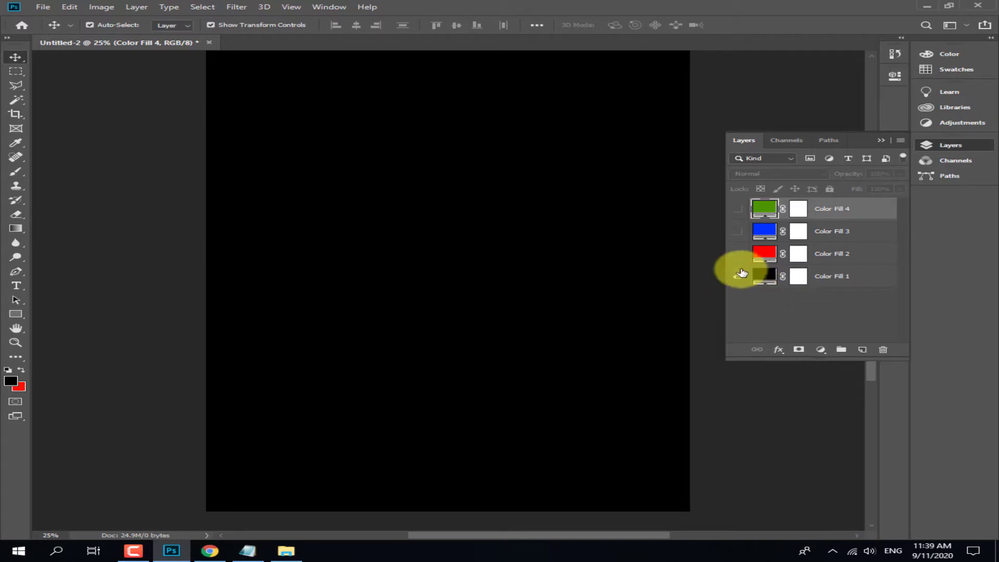
pyautogui.click(737, 255)
pyautogui.click(738, 232)
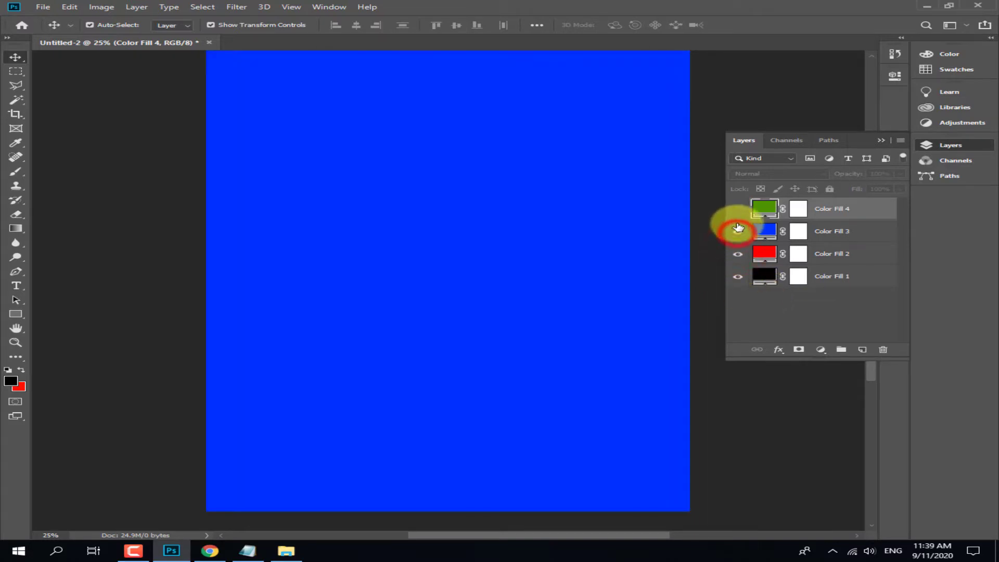
pyautogui.click(736, 211)
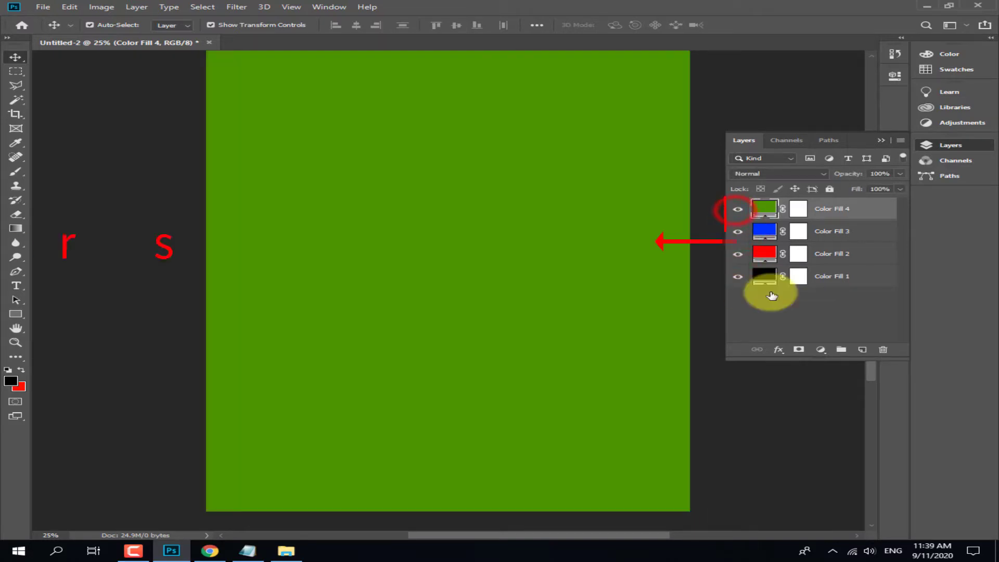
# Move Color Fill 1 up to the top of the layer stack and Color Fill 4 down to the bottom
pyautogui.click(828, 280)
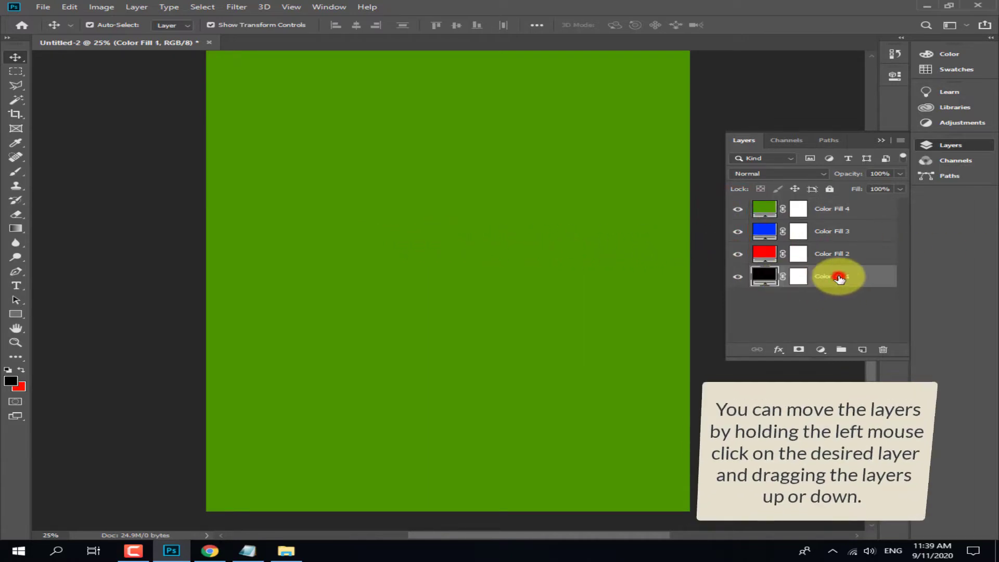
pyautogui.moveTo(839, 278); pyautogui.dragTo(840, 250)
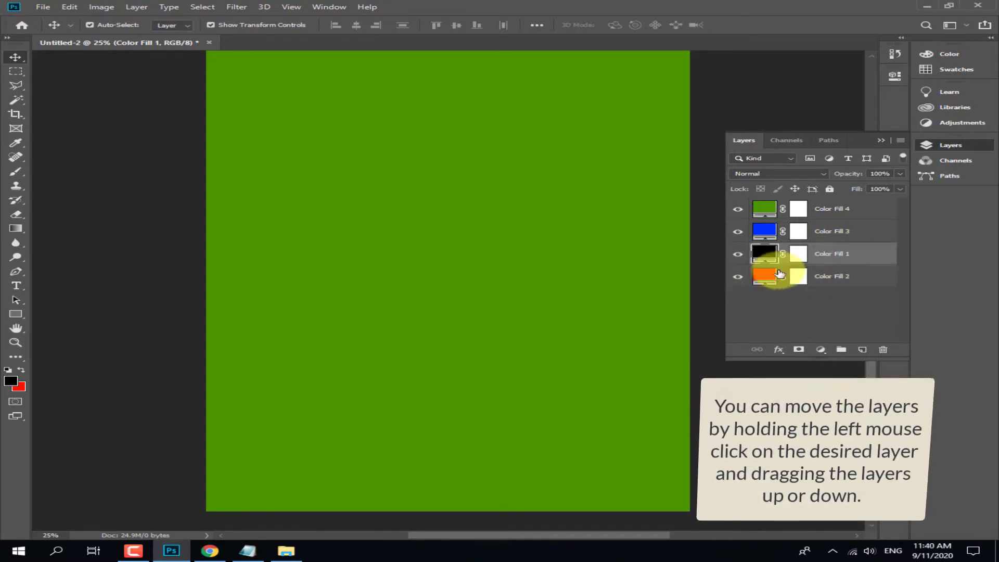
pyautogui.moveTo(827, 256); pyautogui.dragTo(820, 276)
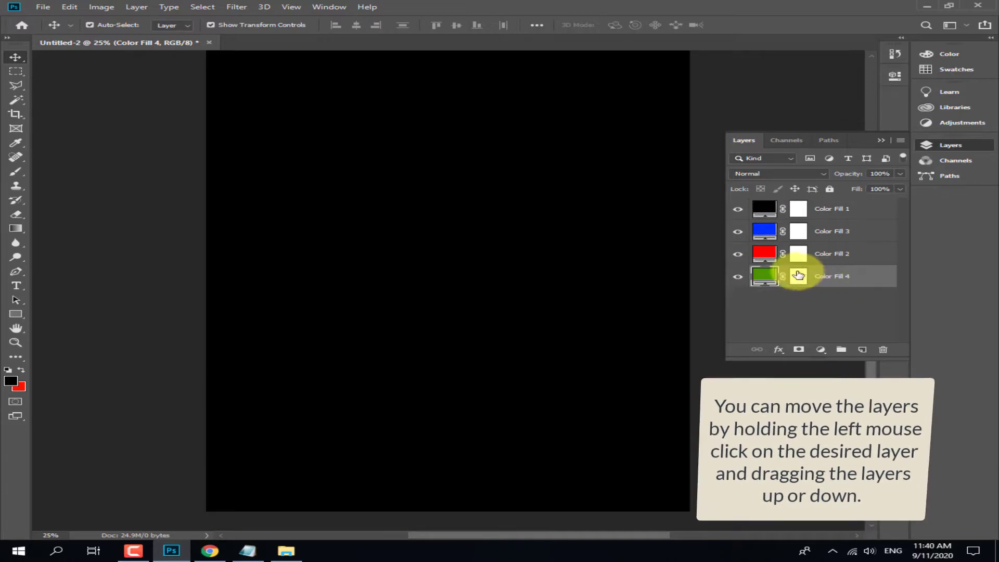
# Restack the layers from top to bottom as Color Fill 4, Color Fill 3, Color Fill 2, Color Fill 1
pyautogui.moveTo(824, 209); pyautogui.dragTo(820, 276)
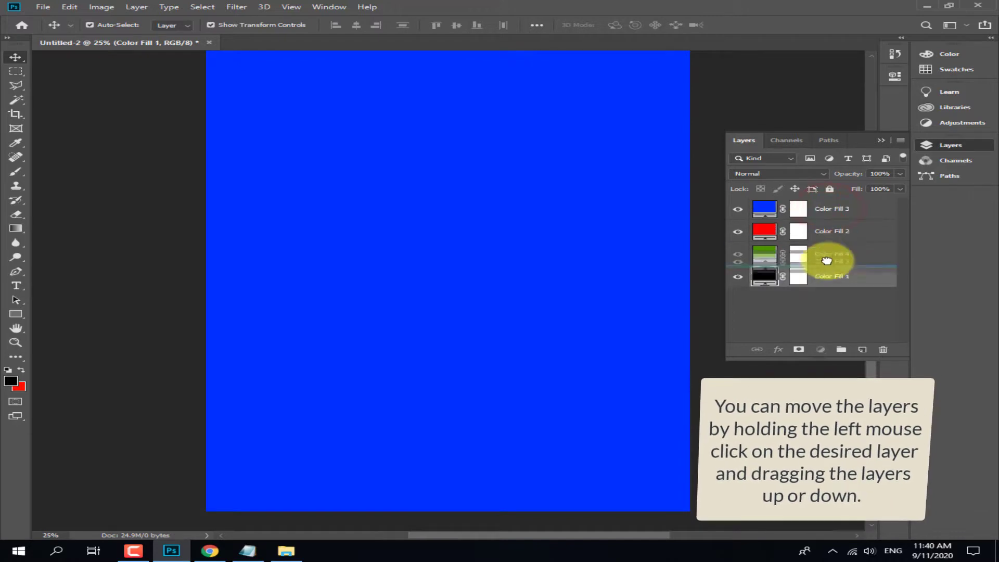
pyautogui.moveTo(827, 274); pyautogui.dragTo(826, 267)
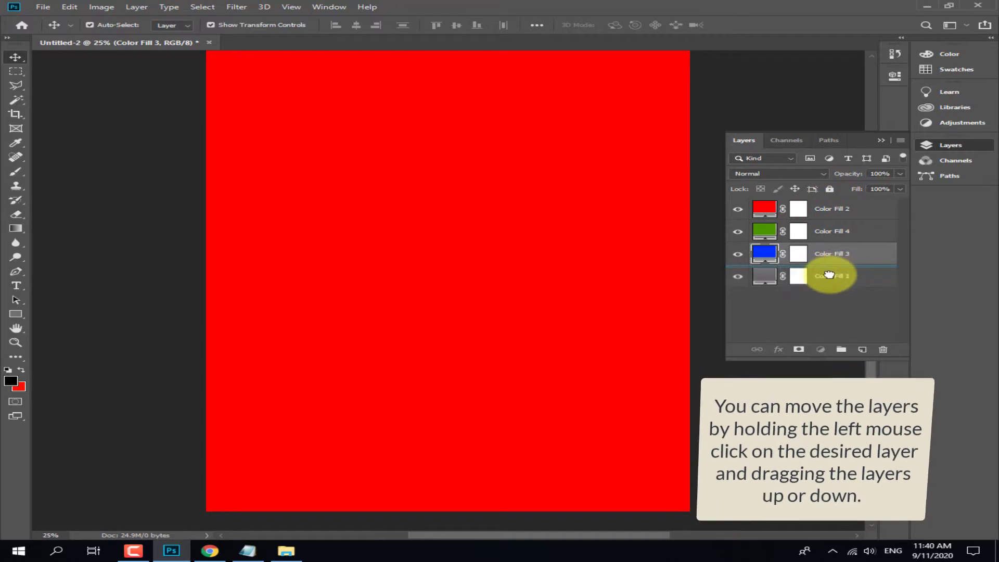
pyautogui.moveTo(829, 276); pyautogui.dragTo(829, 276)
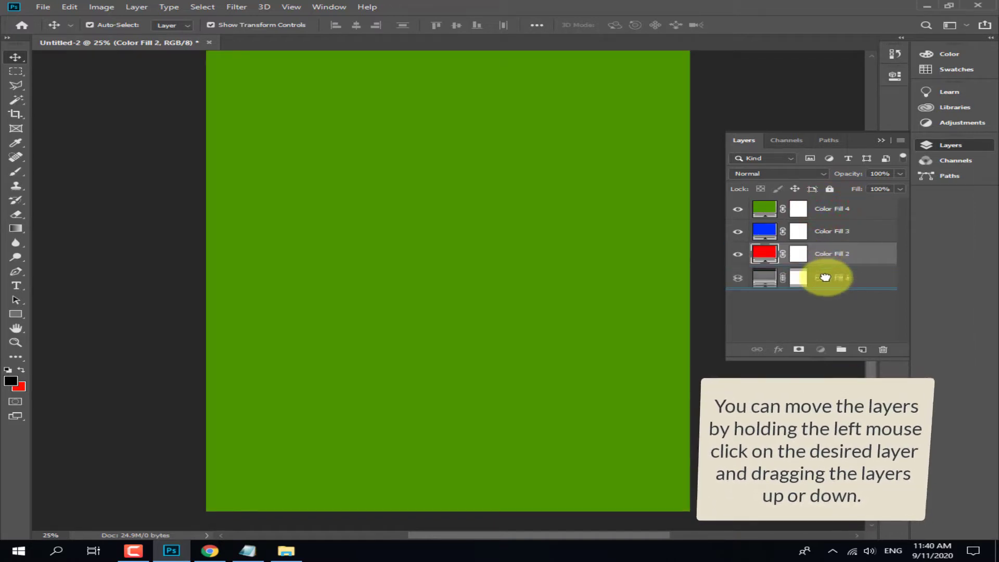
# Rearrange the layers from top to bottom as Color Fill 3, Color Fill 1, Color Fill 2, Color Fill 4
pyautogui.moveTo(826, 277); pyautogui.dragTo(826, 277)
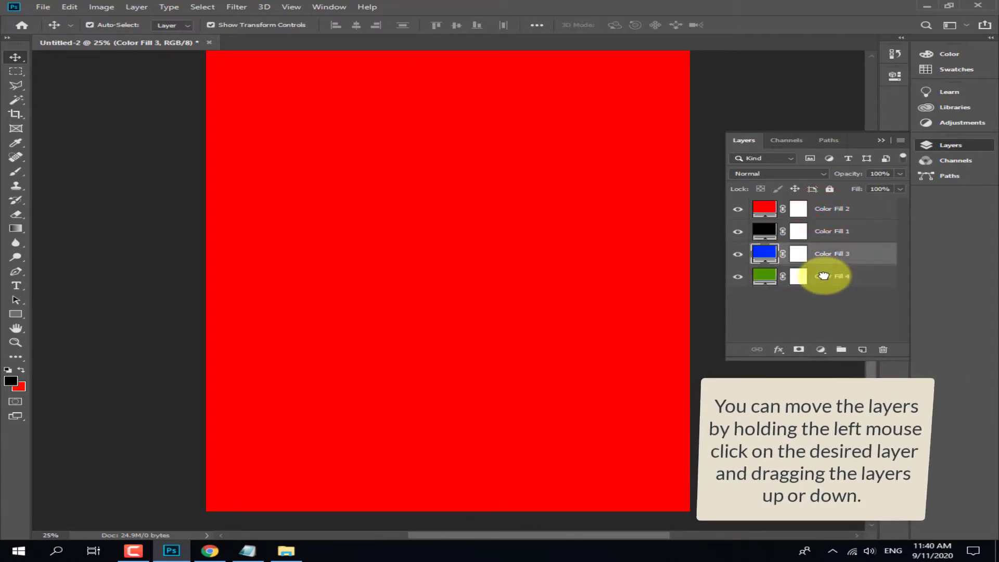
pyautogui.moveTo(828, 232); pyautogui.dragTo(819, 275)
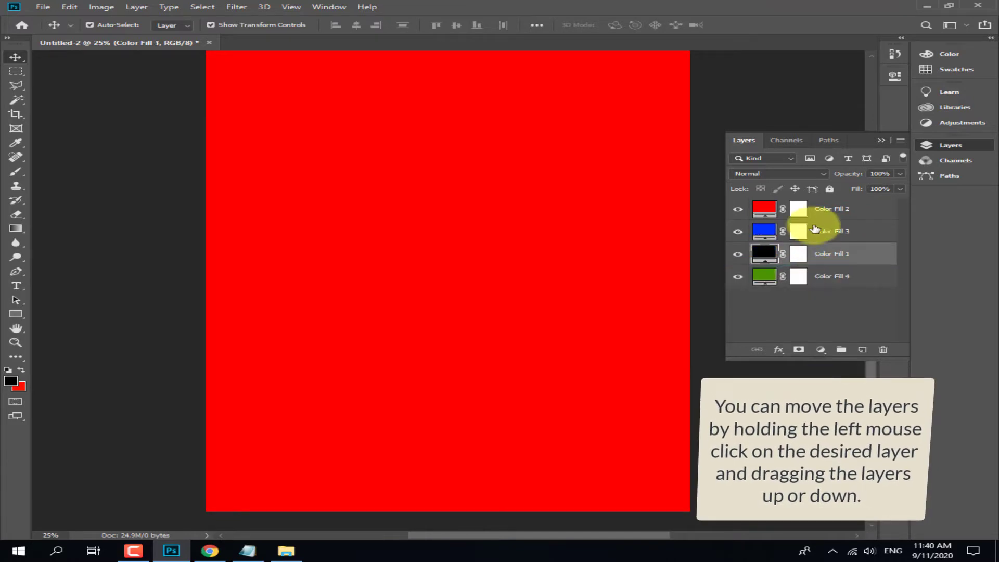
pyautogui.moveTo(825, 209); pyautogui.dragTo(817, 274)
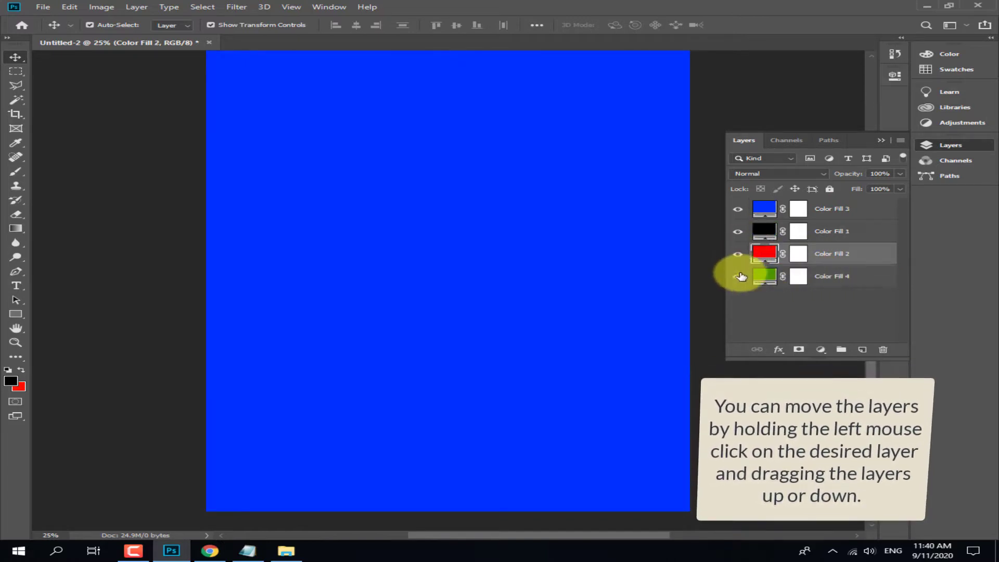
# Delete the layers Color Fill 4, Color Fill 2 and Color Fill 1, keeping only the blue Color Fill 3
pyautogui.click(813, 279)
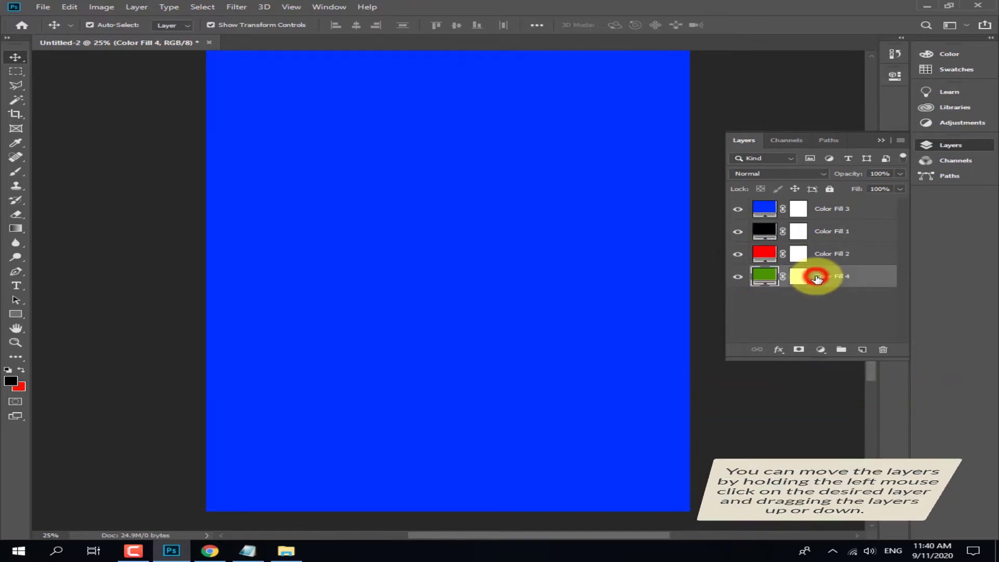
pyautogui.click(883, 350)
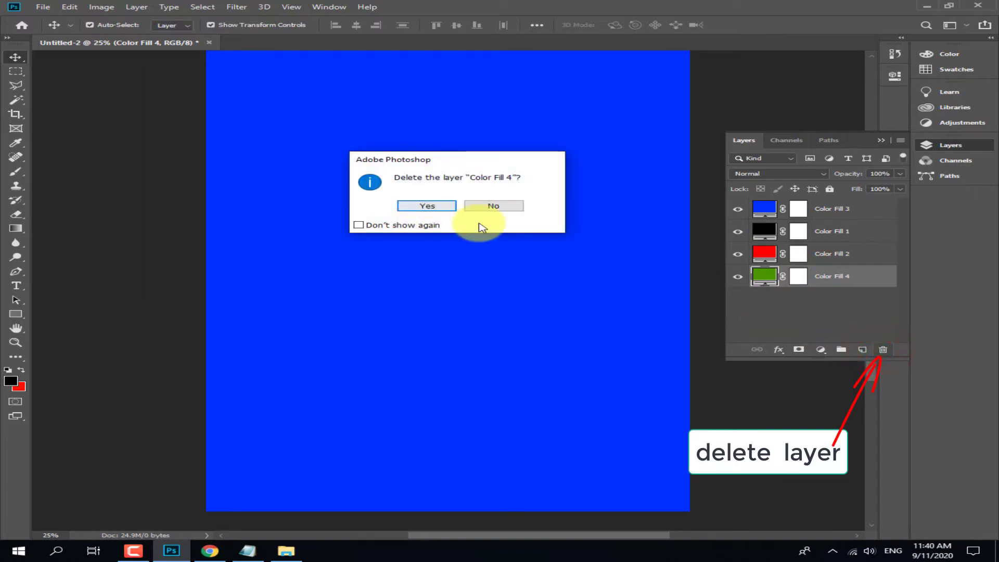
pyautogui.click(439, 208)
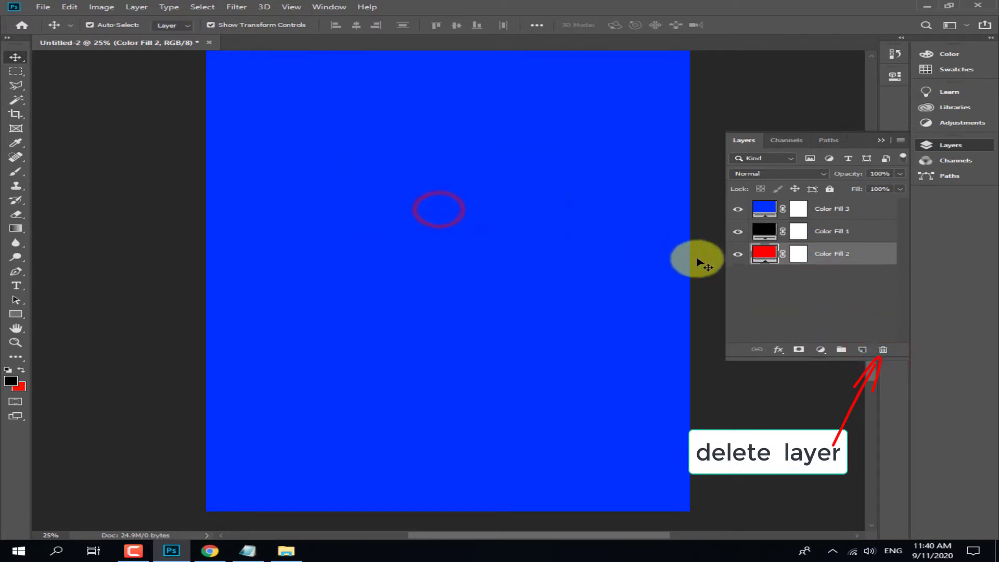
pyautogui.click(883, 351)
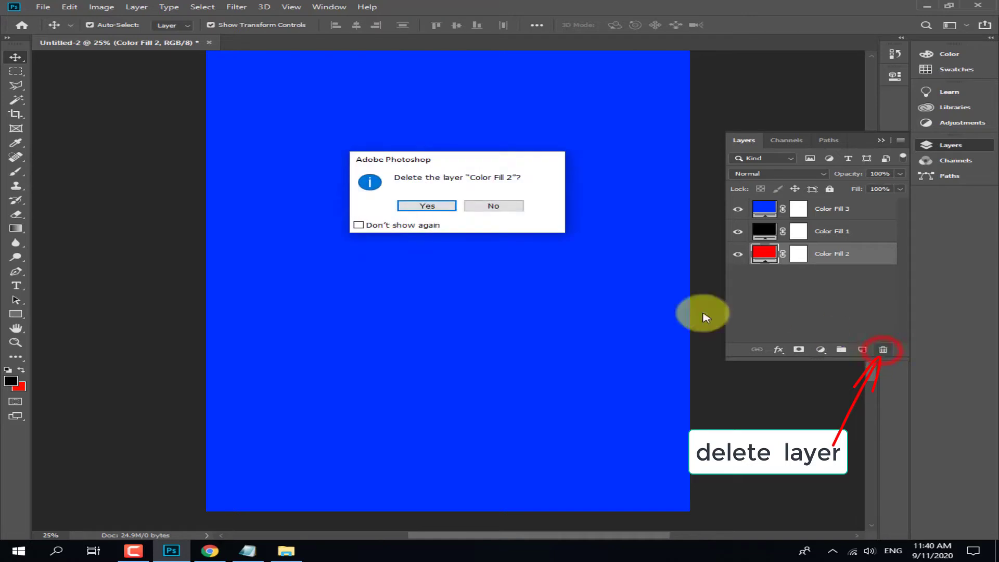
pyautogui.click(428, 206)
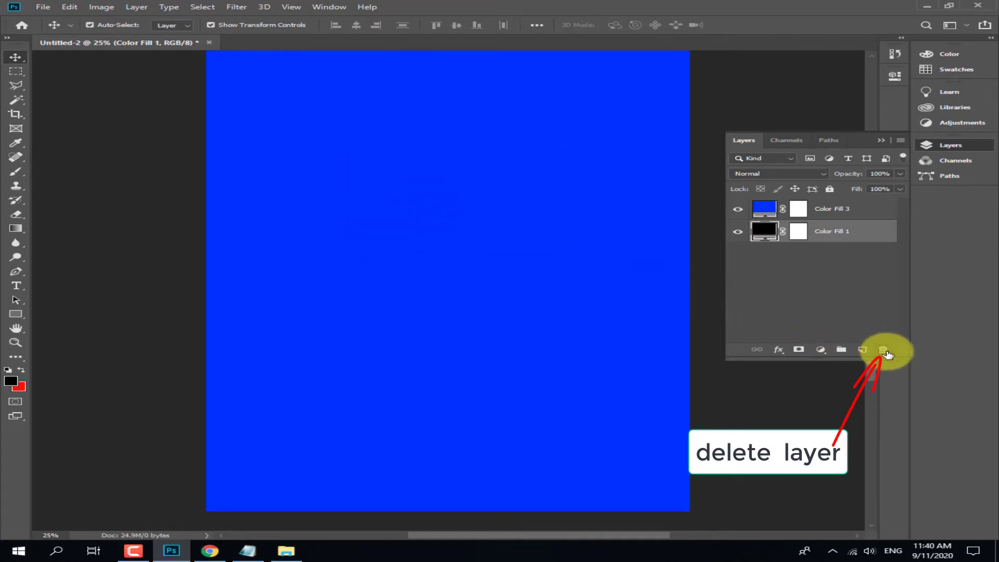
pyautogui.click(884, 350)
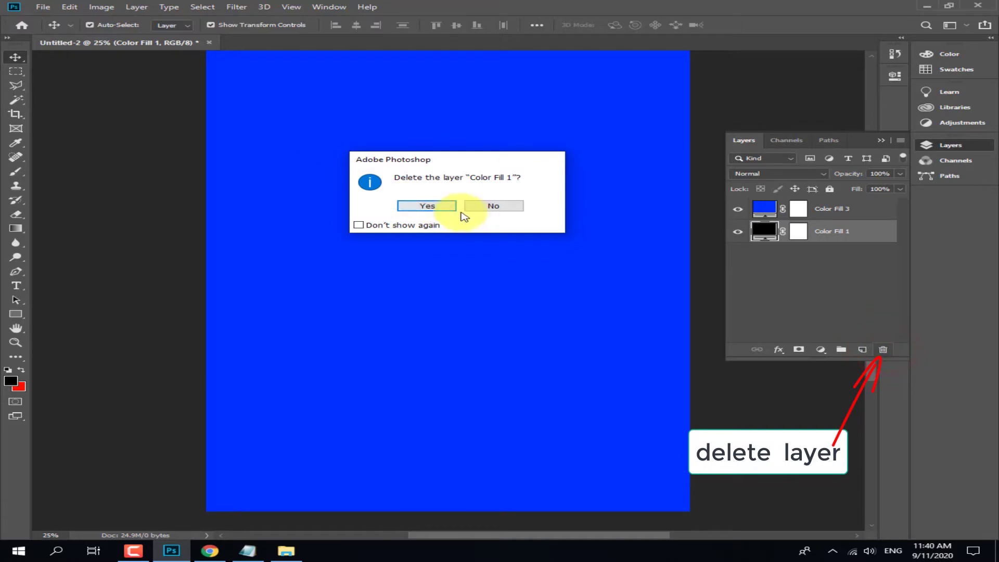
pyautogui.click(445, 208)
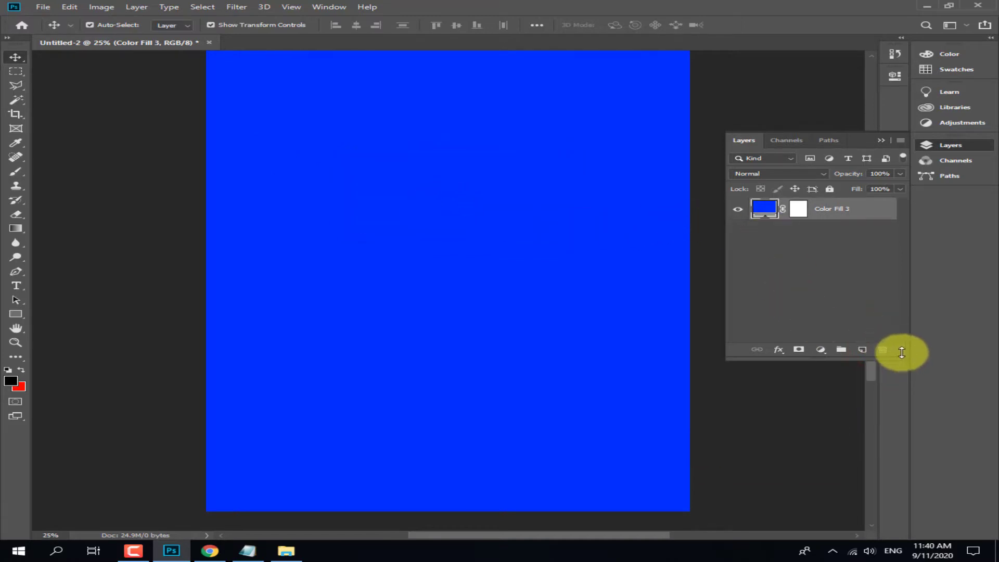
# Rename the blue color fill layer as layer1
pyautogui.doubleClick(832, 208)
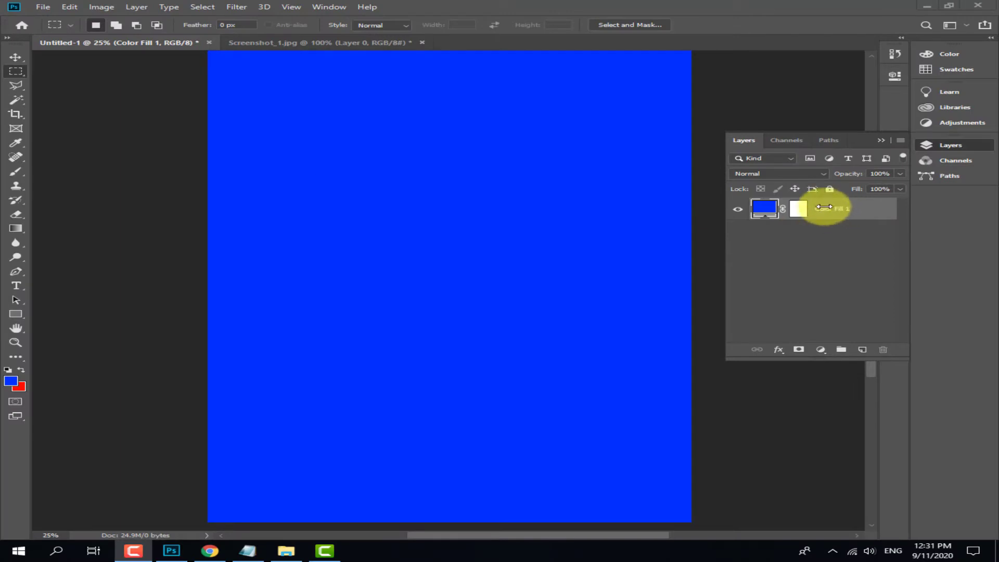
pyautogui.doubleClick(828, 209)
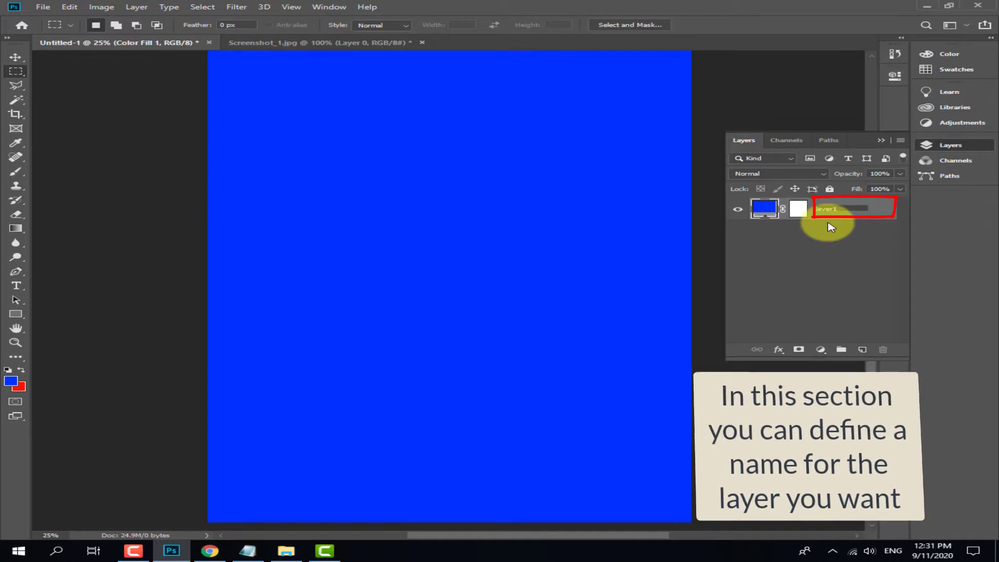
pyautogui.press('Return')
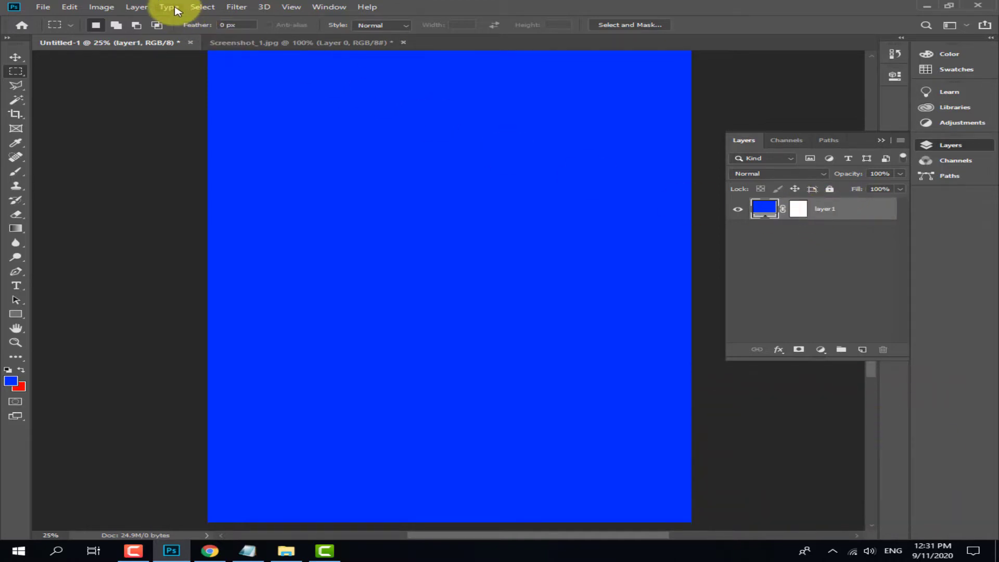
# Duplicate layer1 as layer1 copy in the Untitled-1 document, and duplicate the original layer1 once more
pyautogui.click(136, 8)
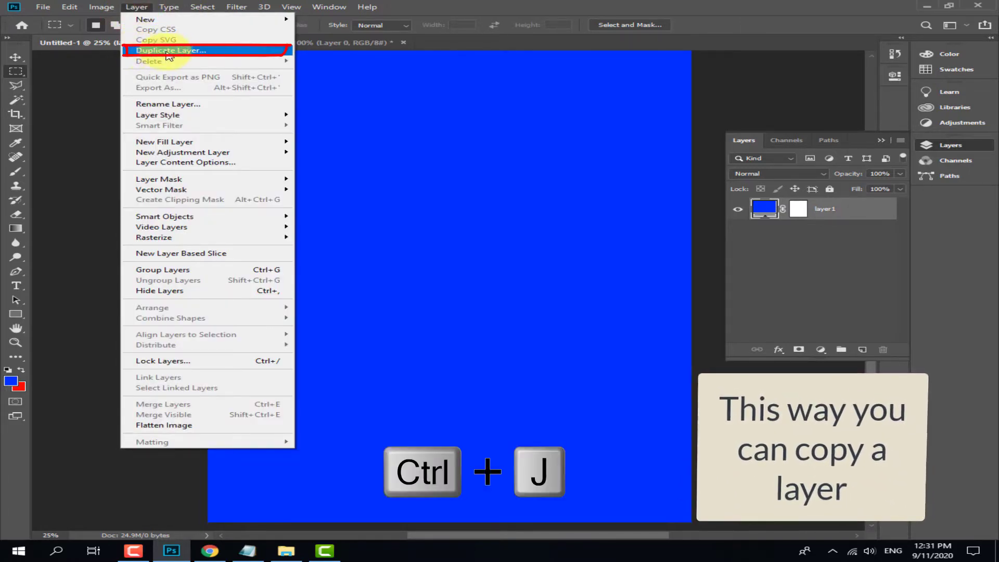
pyautogui.click(170, 51)
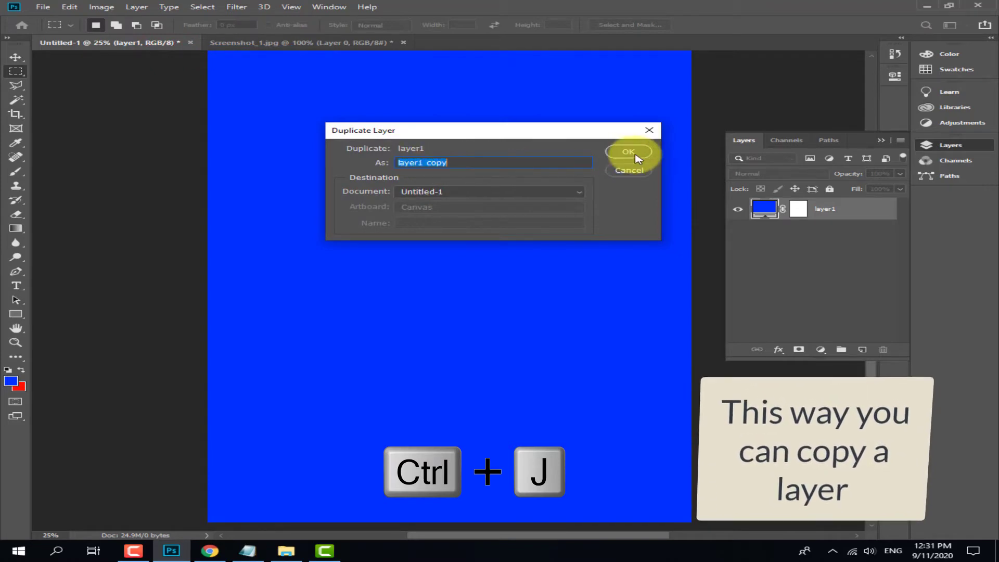
pyautogui.click(631, 152)
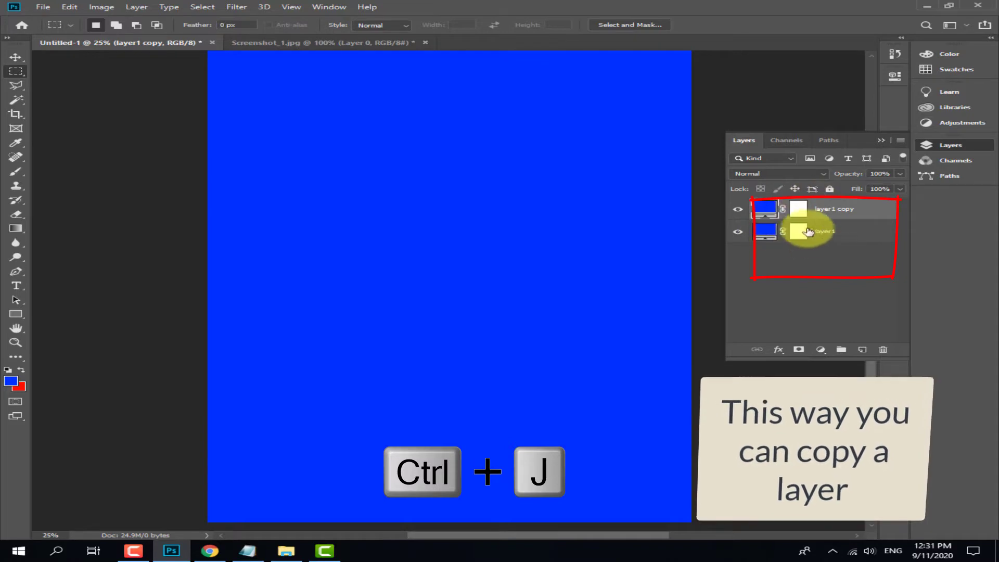
pyautogui.click(832, 232)
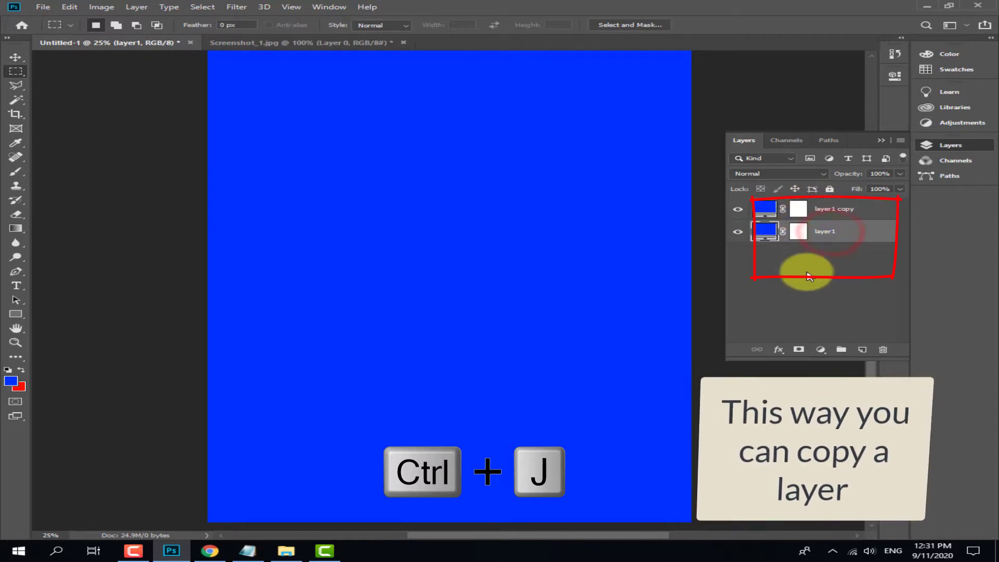
pyautogui.hotkey('ctrl', 'j')
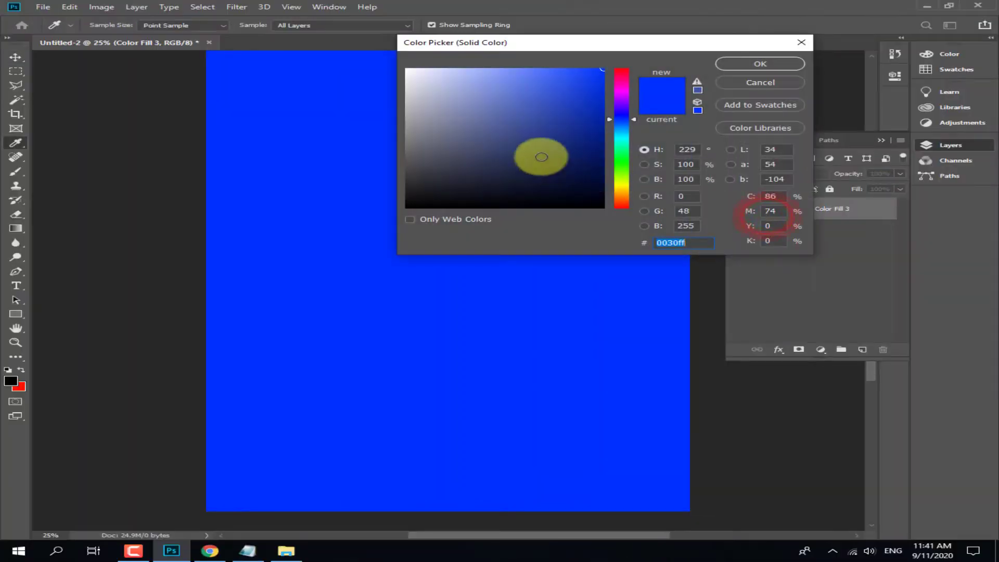
# Change the Color Fill 3 layer's color to white
pyautogui.moveTo(541, 157); pyautogui.dragTo(323, 44)
pyautogui.click(738, 64)
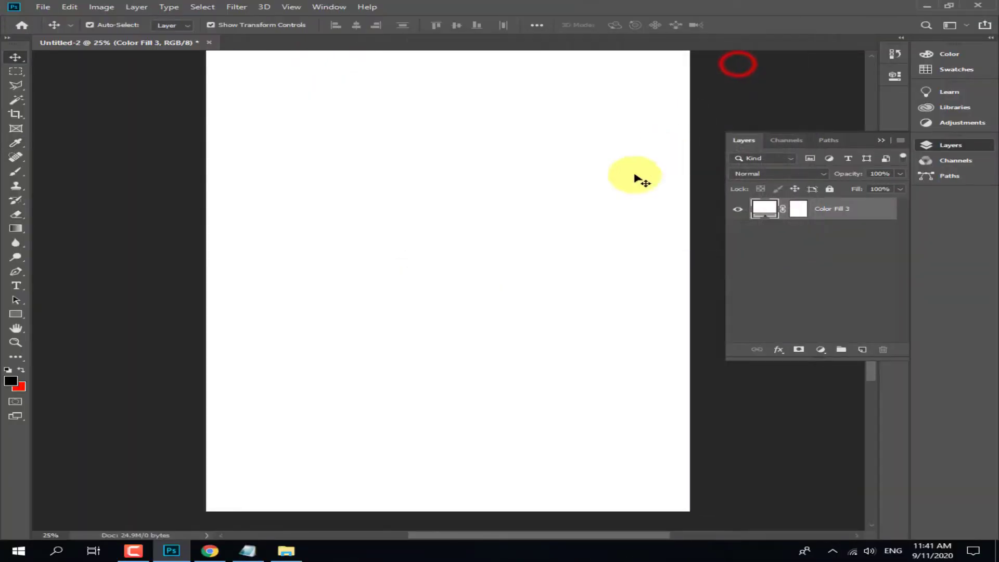
# Add a new empty layer above Color Fill 3 and make a rectangular selection in the canvas's upper-left area
pyautogui.click(16, 70)
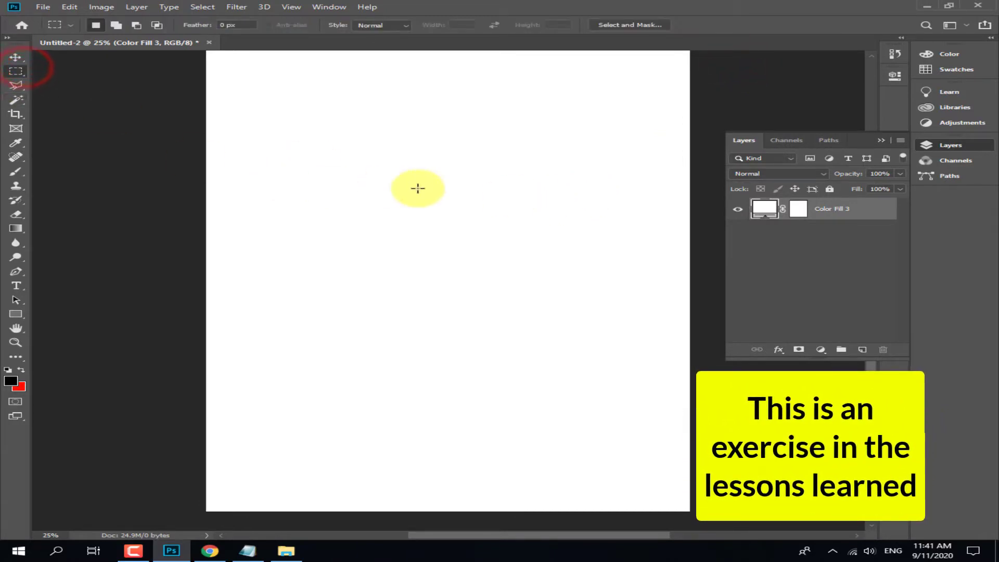
pyautogui.click(863, 352)
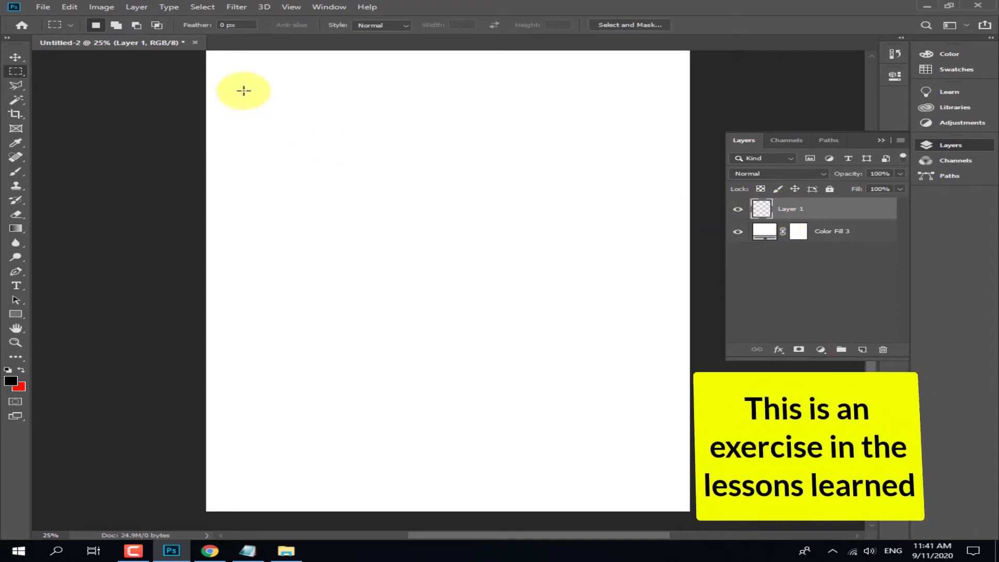
pyautogui.moveTo(243, 90); pyautogui.dragTo(396, 188)
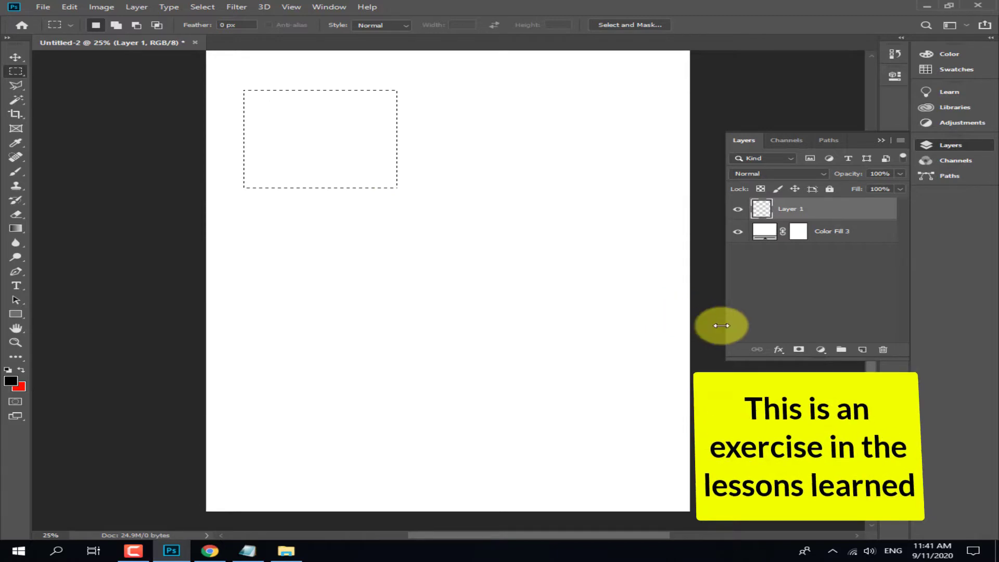
# Fill the rectangular selection with a cyan solid color fill set to C 100, M 0, Y 0, K 0
pyautogui.click(821, 352)
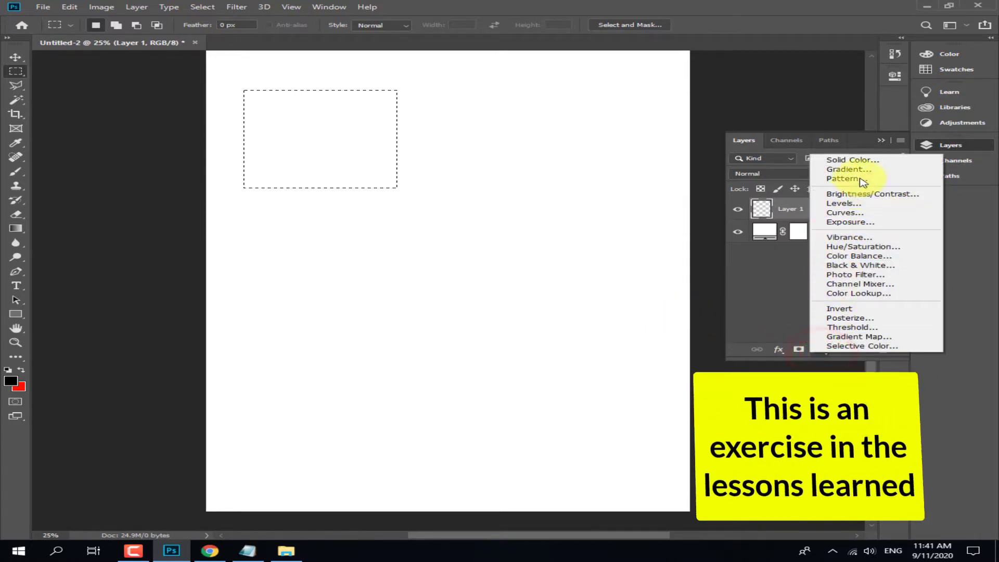
pyautogui.click(864, 160)
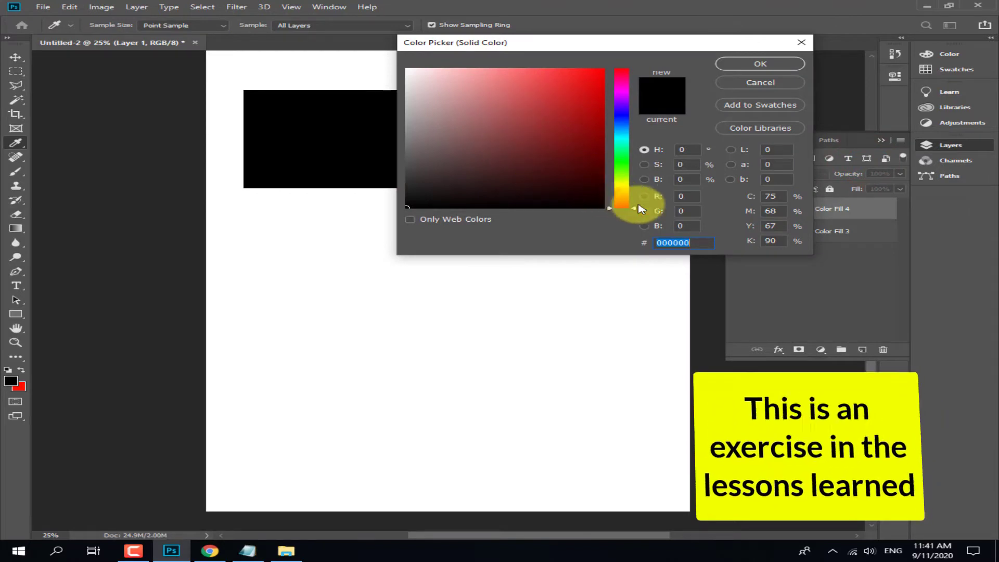
pyautogui.click(774, 197)
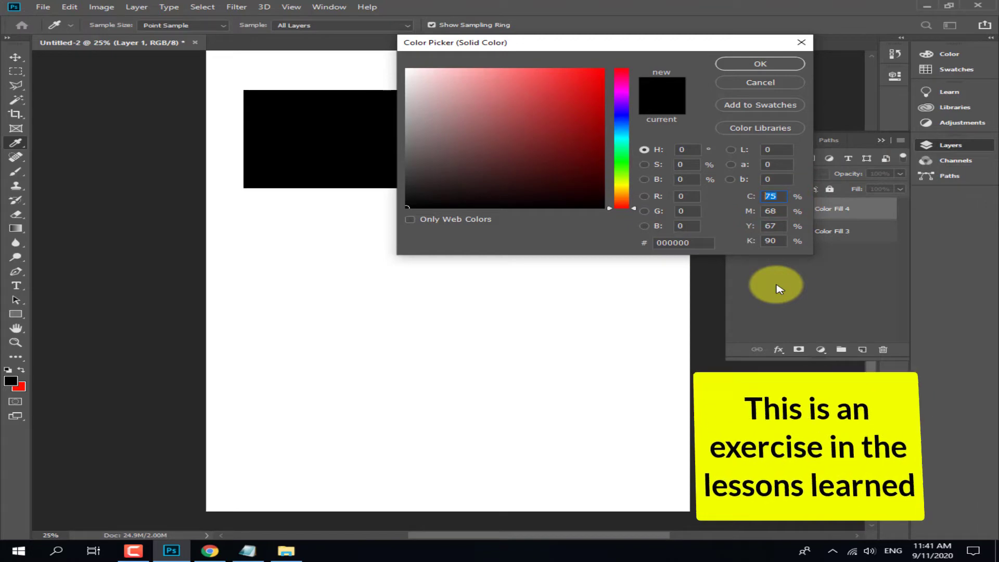
pyautogui.write('100')
pyautogui.click(774, 214)
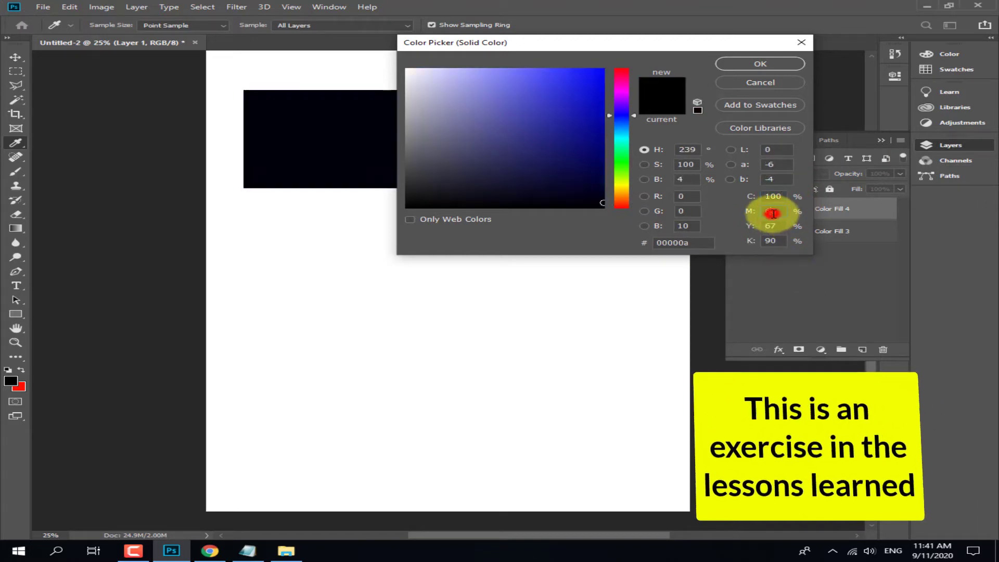
pyautogui.write('00')
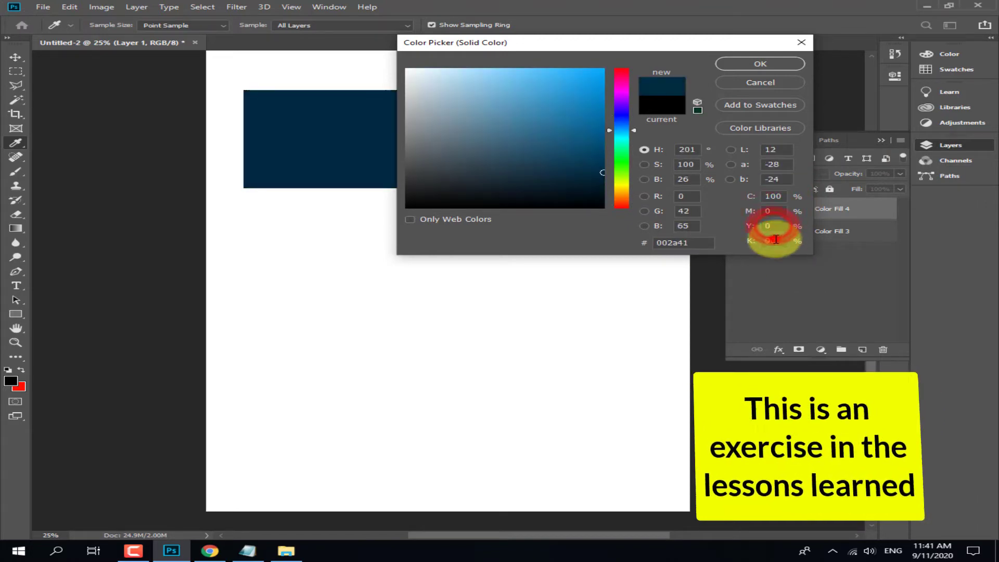
pyautogui.click(774, 240)
pyautogui.write('0')
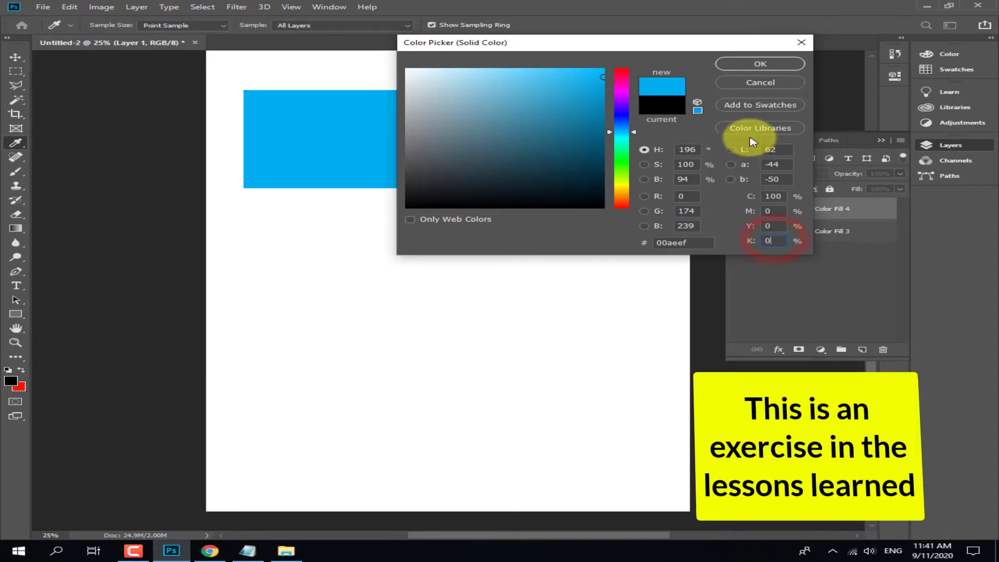
pyautogui.click(760, 67)
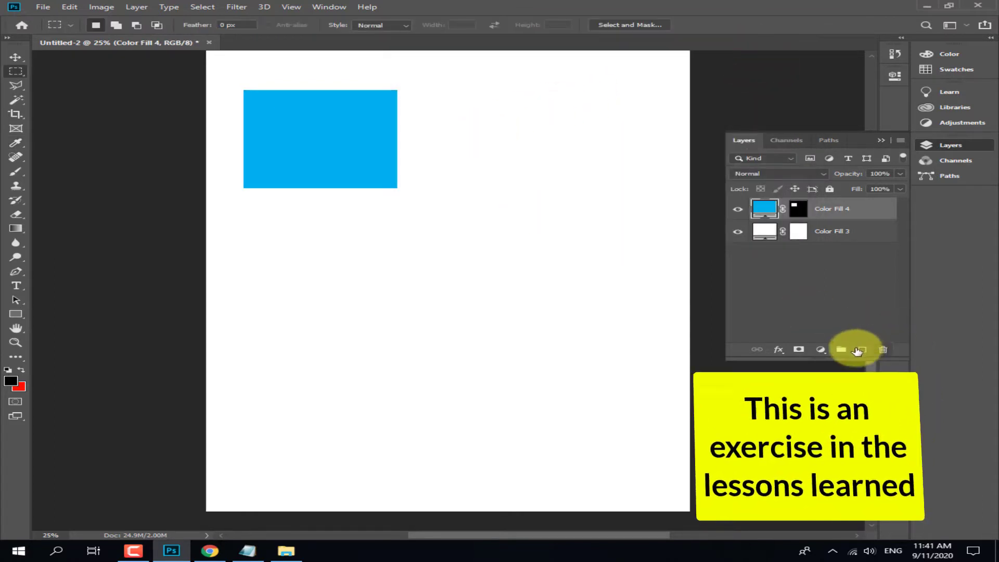
# Add a new empty layer, rename the cyan fill layer as C and name the new layer M
pyautogui.click(860, 352)
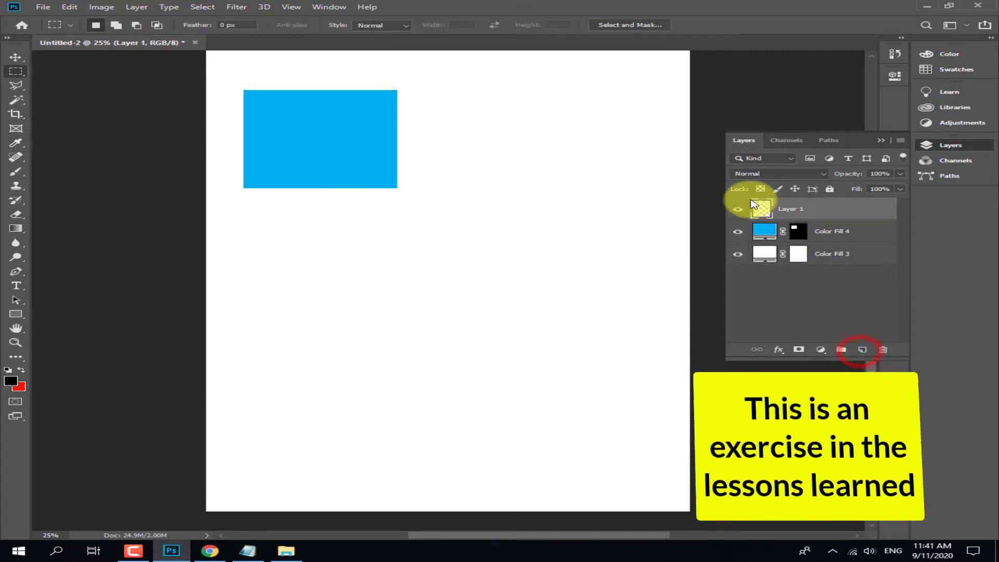
pyautogui.click(830, 234)
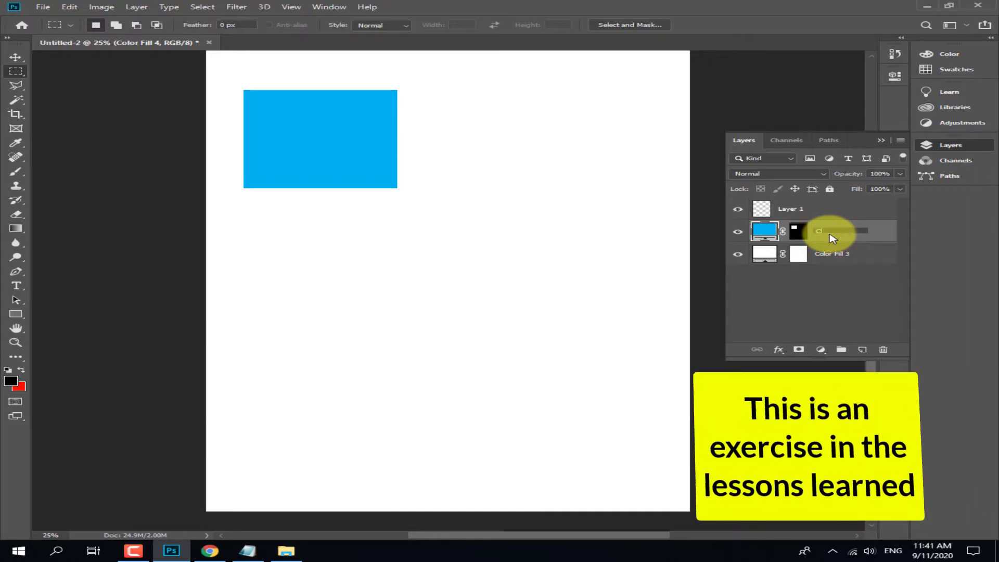
pyautogui.click(814, 328)
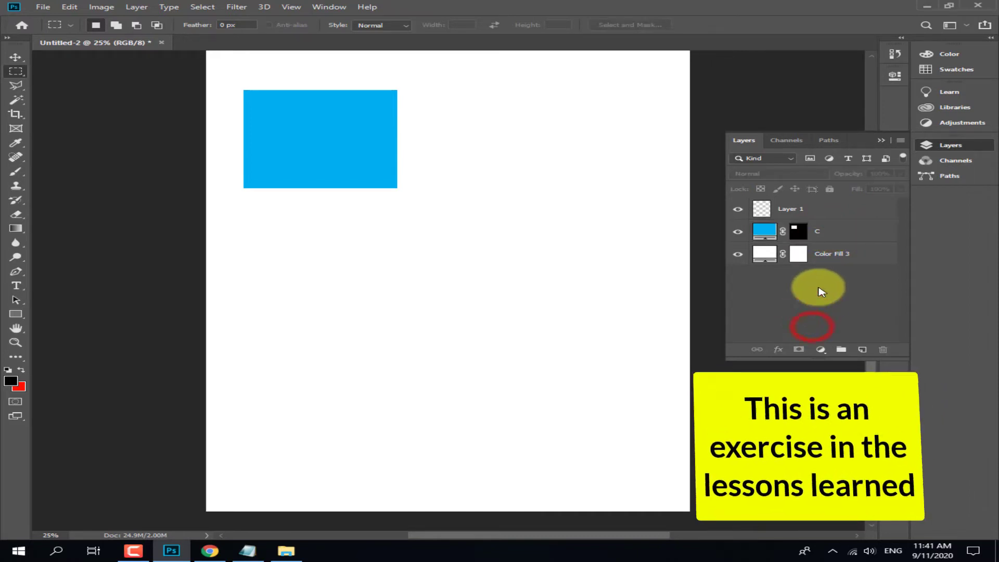
pyautogui.click(806, 216)
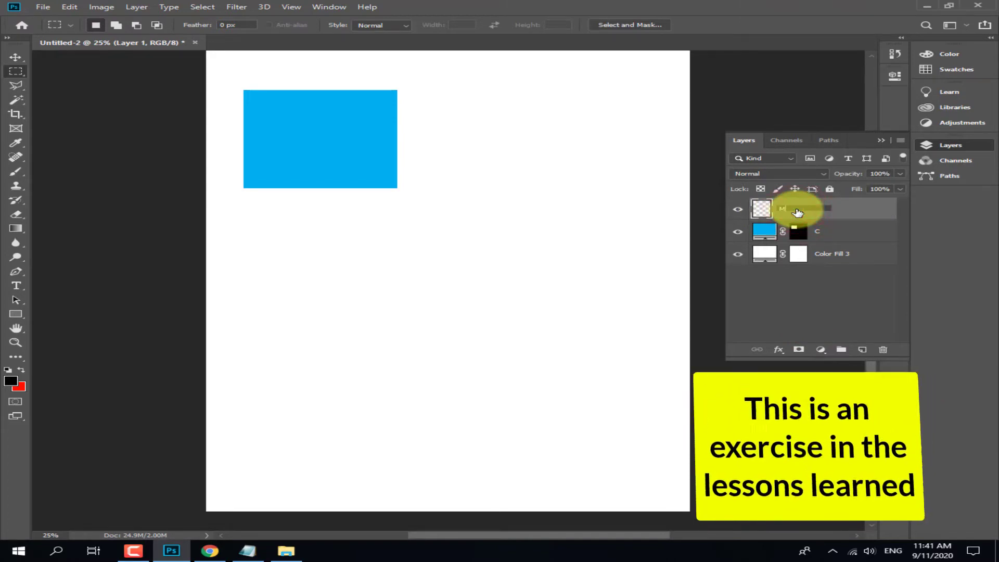
pyautogui.click(788, 289)
pyautogui.click(779, 211)
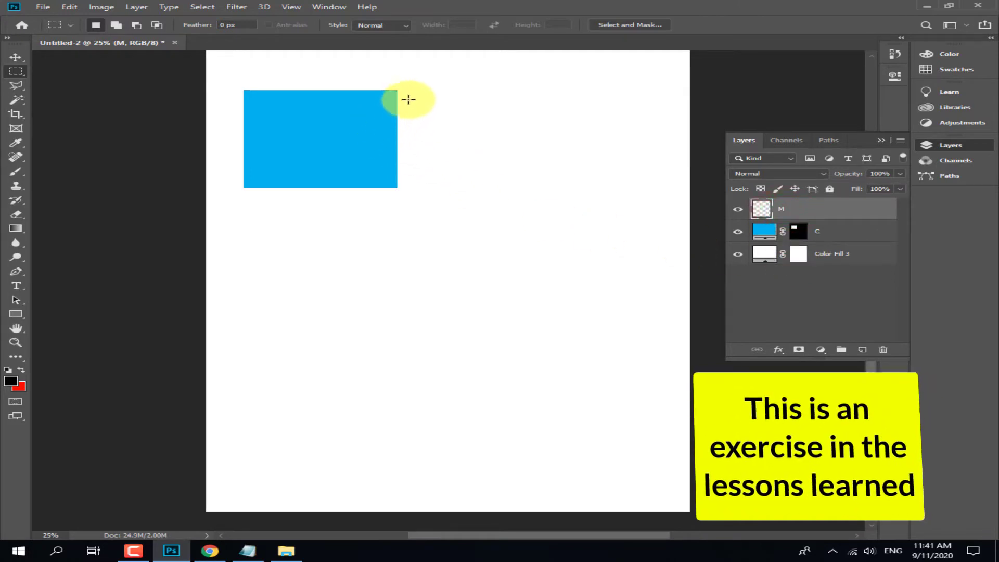
# Select a rectangle about 2.6 by 2.4 in beside the cyan one and fill it with solid color C 0, M 100, Y 0, K 0
pyautogui.moveTo(419, 90); pyautogui.dragTo(575, 189)
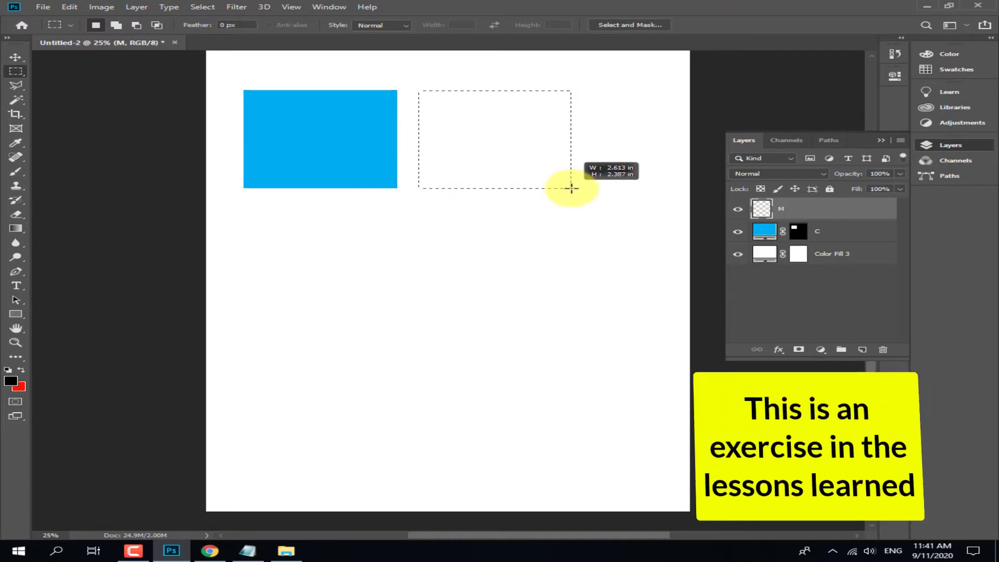
pyautogui.moveTo(572, 188); pyautogui.dragTo(573, 189)
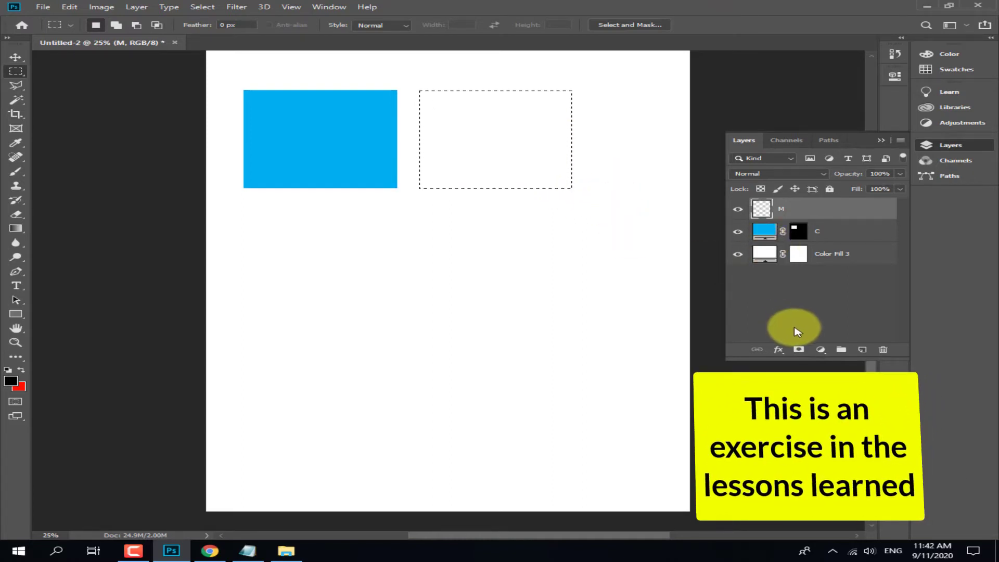
pyautogui.click(827, 352)
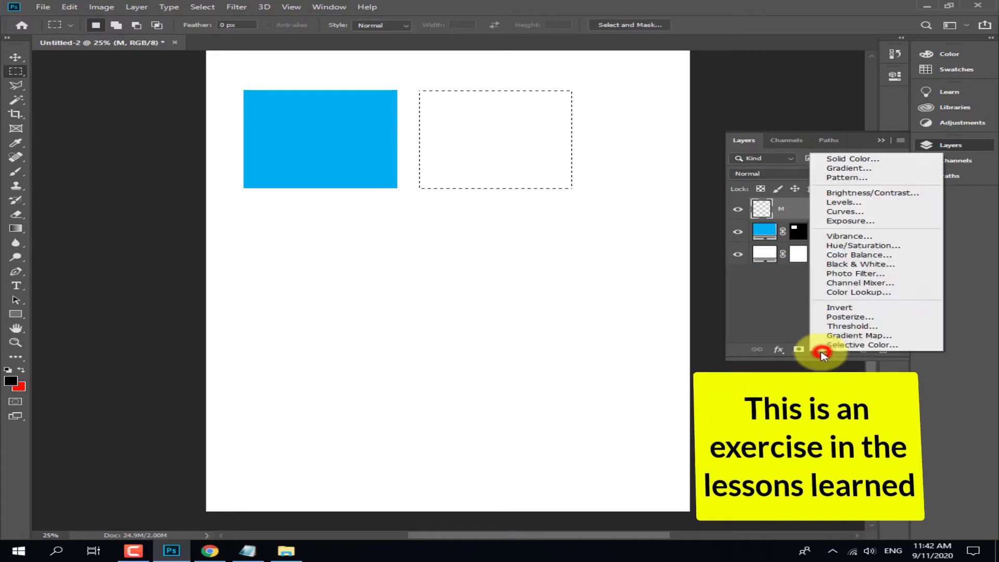
pyautogui.click(860, 162)
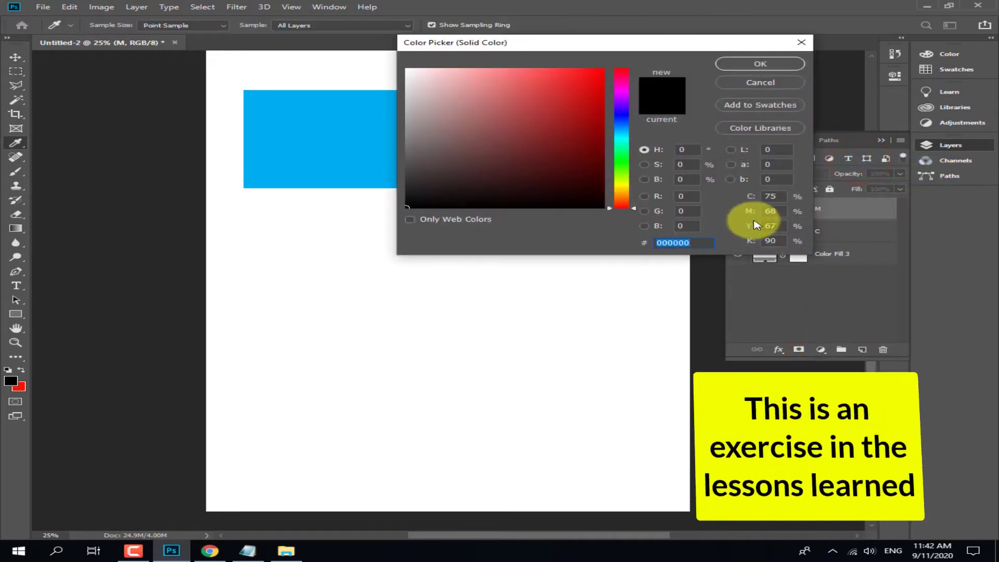
pyautogui.click(773, 211)
pyautogui.write('100')
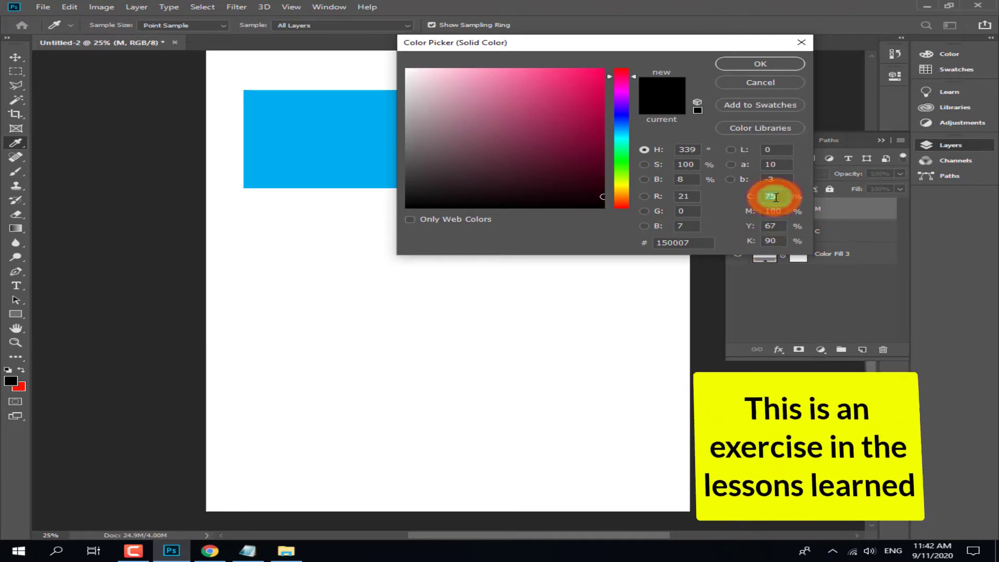
pyautogui.write('0')
pyautogui.click(772, 226)
pyautogui.write('0')
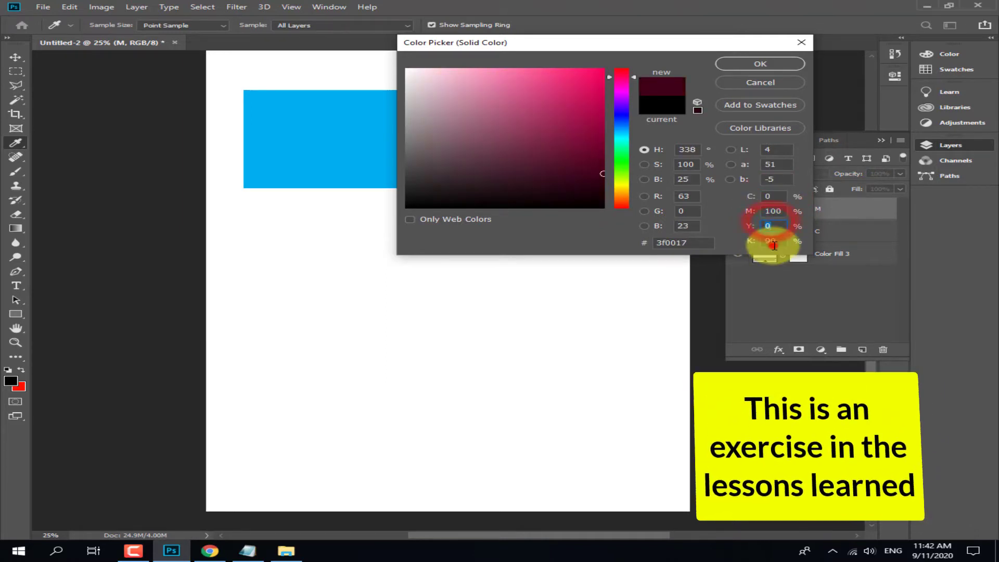
pyautogui.click(772, 242)
pyautogui.write('0')
pyautogui.click(767, 65)
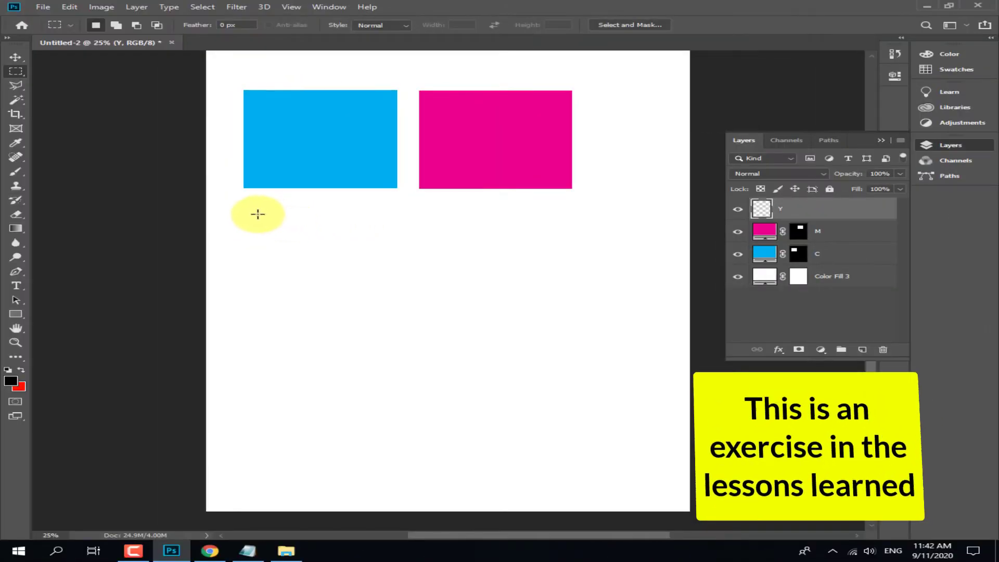
# On layer Y, select a rectangle below the cyan one and fill it with solid color C 0, M 0, Y 100, K 0
pyautogui.moveTo(247, 212); pyautogui.dragTo(402, 320)
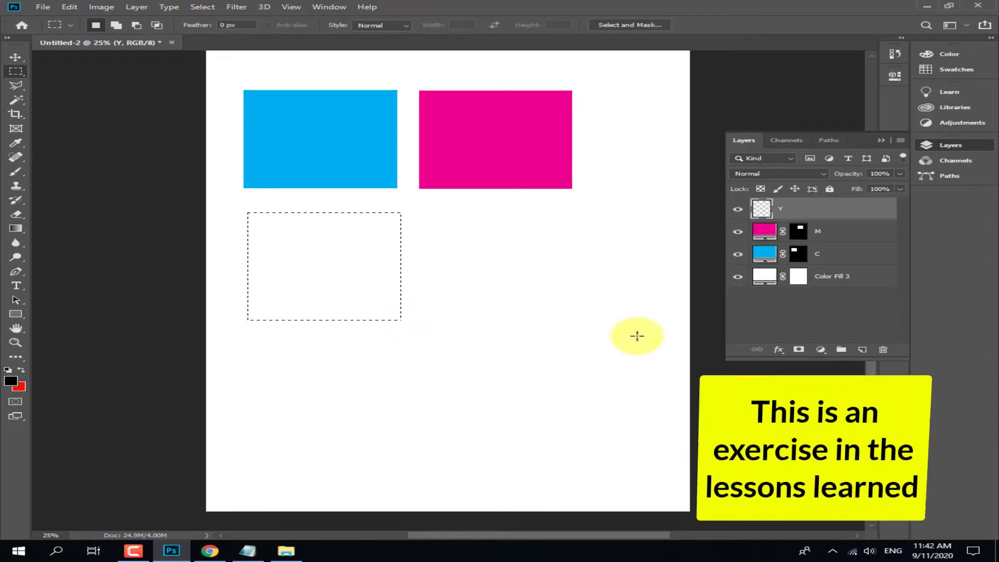
pyautogui.click(831, 351)
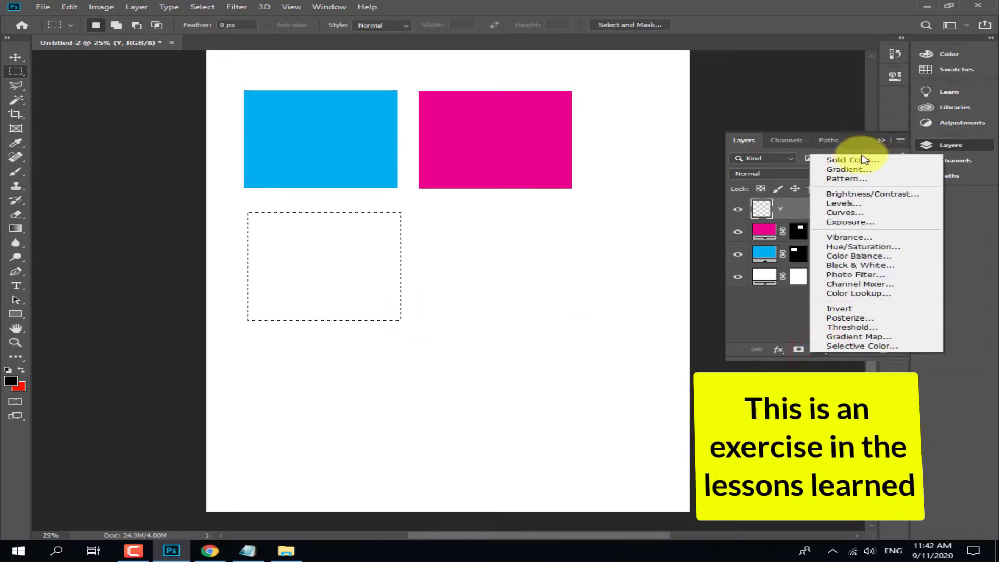
pyautogui.click(853, 160)
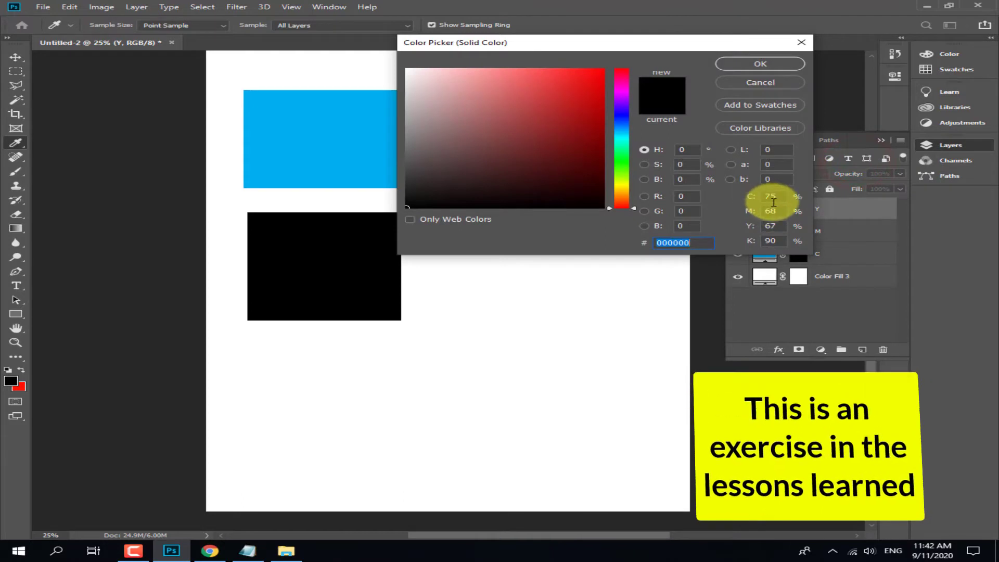
pyautogui.click(770, 226)
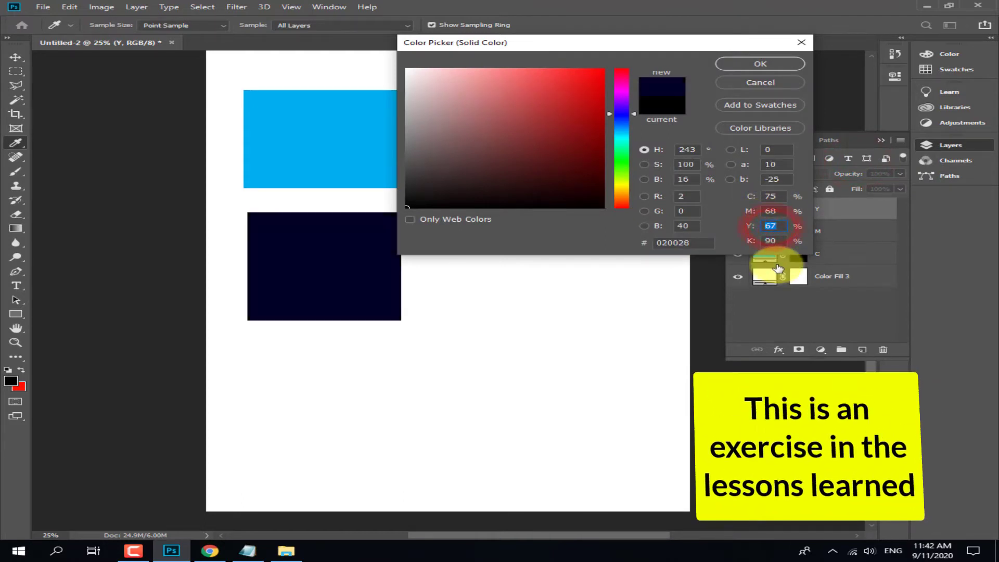
pyautogui.write('100')
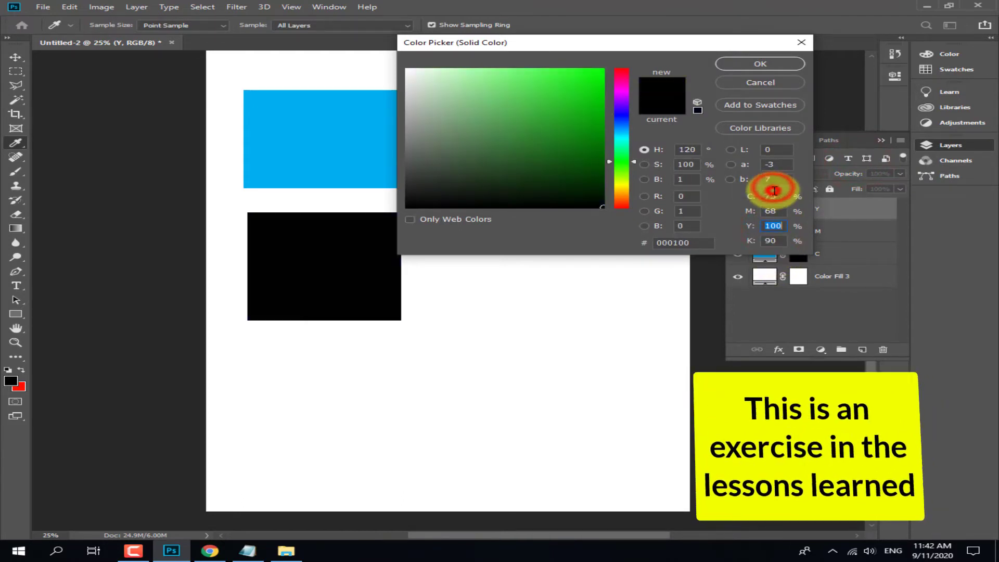
pyautogui.write('0')
pyautogui.click(771, 211)
pyautogui.write('0')
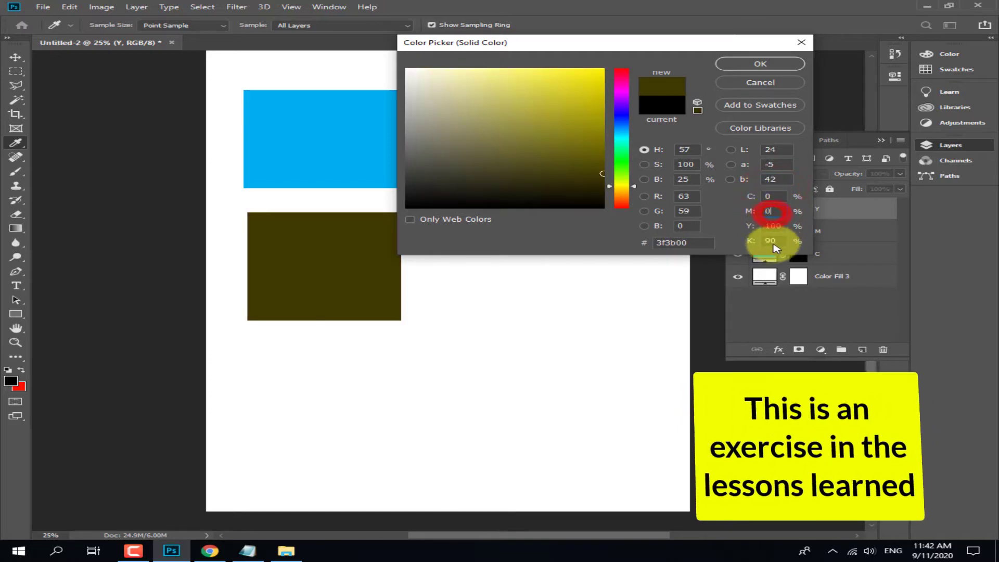
pyautogui.write('0')
pyautogui.click(765, 62)
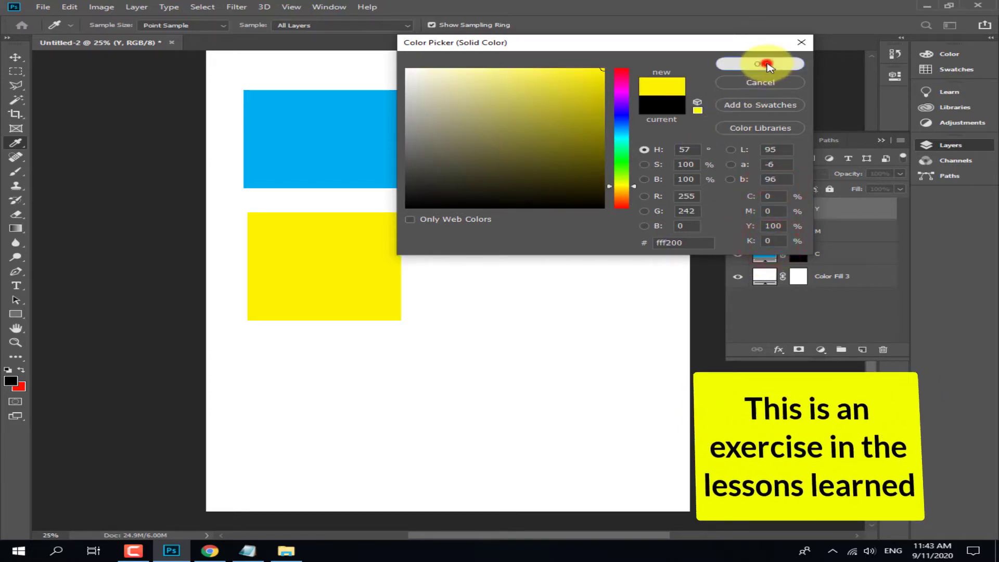
# Select a rectangle about 2.6 by 2.7 in beside the yellow one and add a new empty layer above Y
pyautogui.press('m')
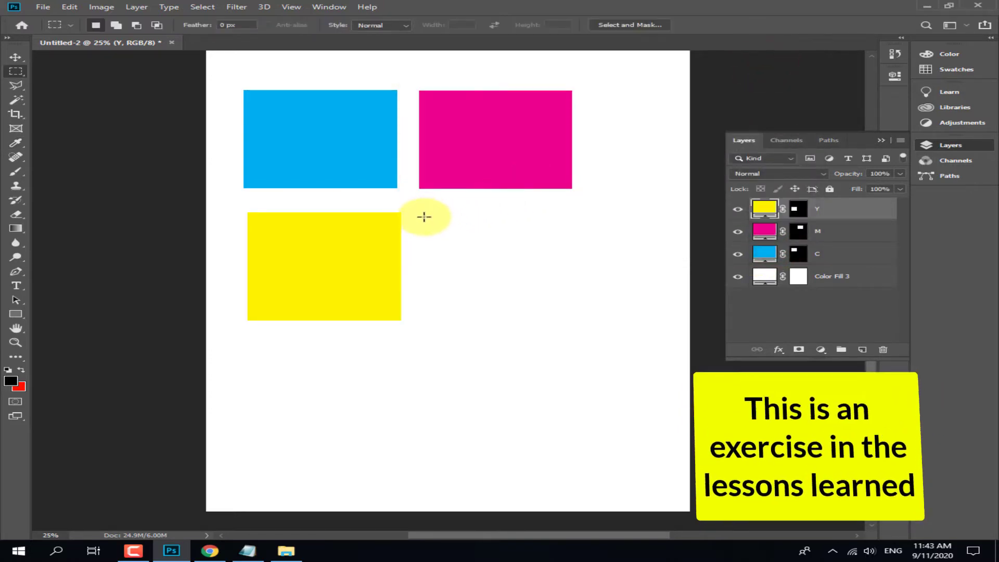
pyautogui.moveTo(424, 214); pyautogui.dragTo(562, 322)
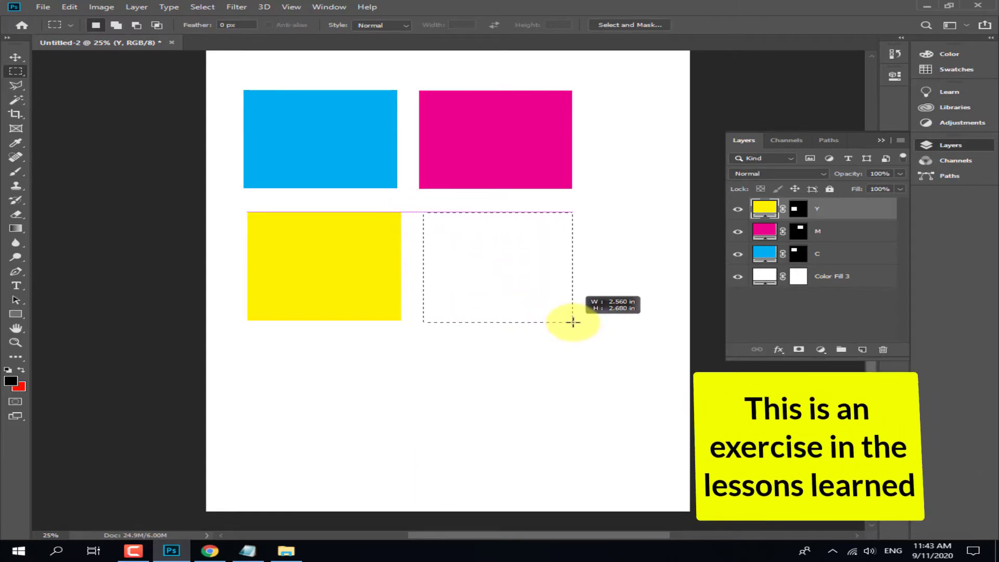
pyautogui.moveTo(572, 324); pyautogui.dragTo(574, 323)
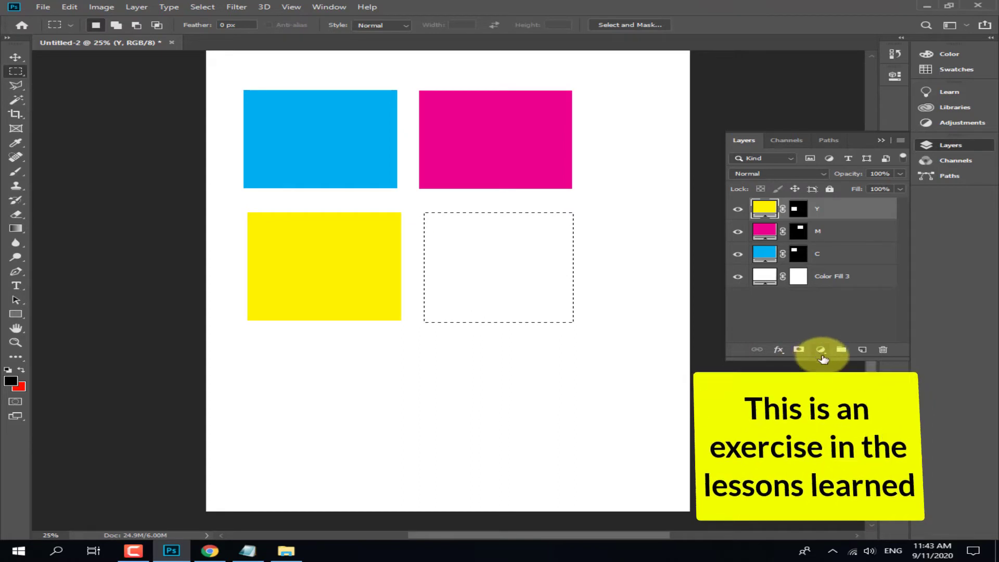
pyautogui.click(863, 352)
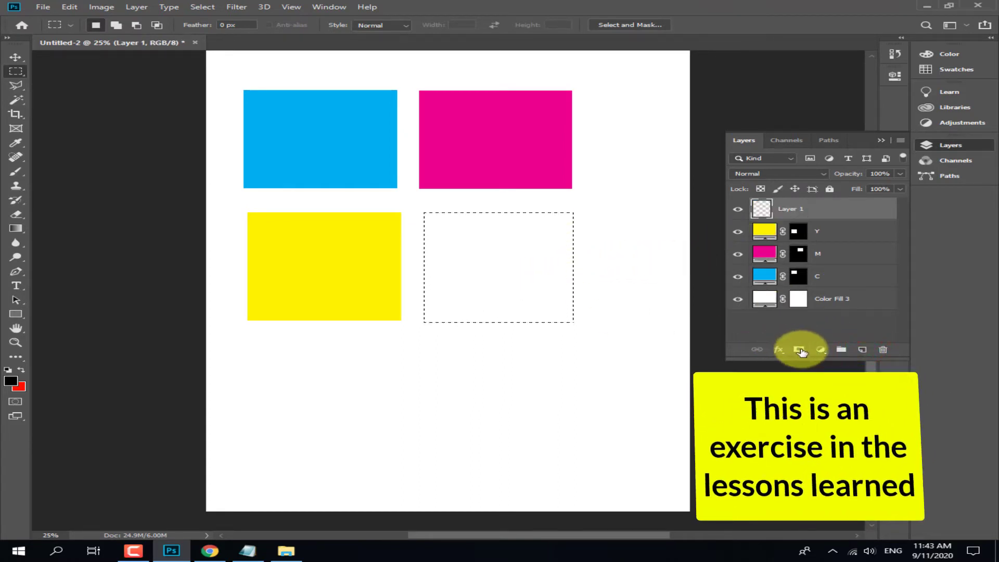
# Fill the rectangular selection with a solid color fill set to C 100, M 100, Y 100, K 100
pyautogui.click(821, 349)
pyautogui.click(856, 158)
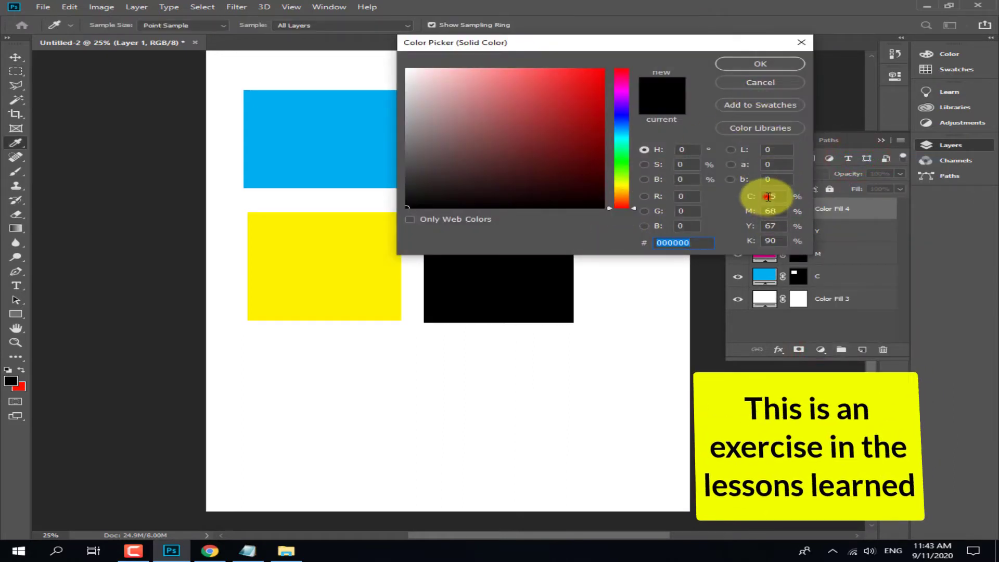
pyautogui.click(770, 196)
pyautogui.write('100')
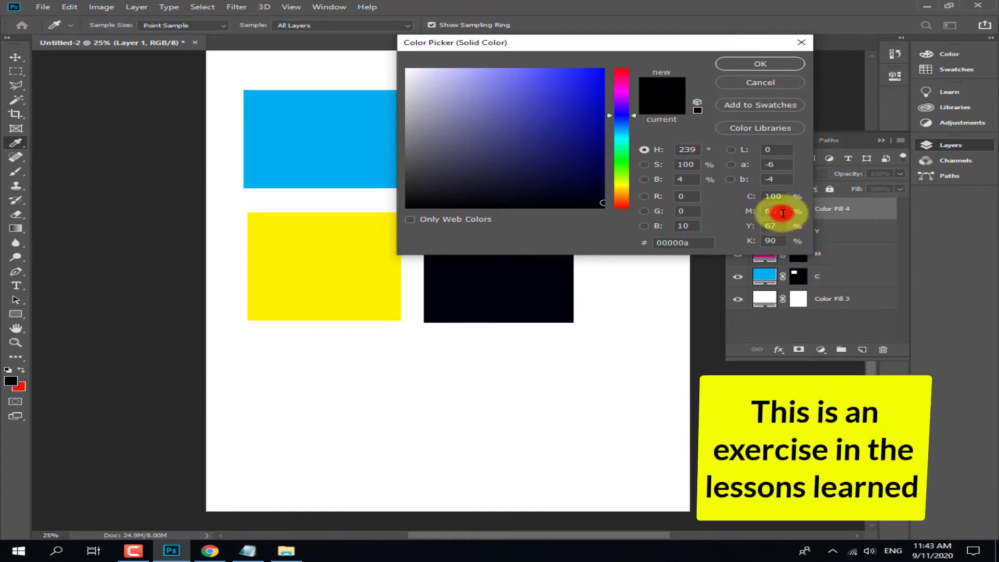
pyautogui.click(782, 214)
pyautogui.write('100')
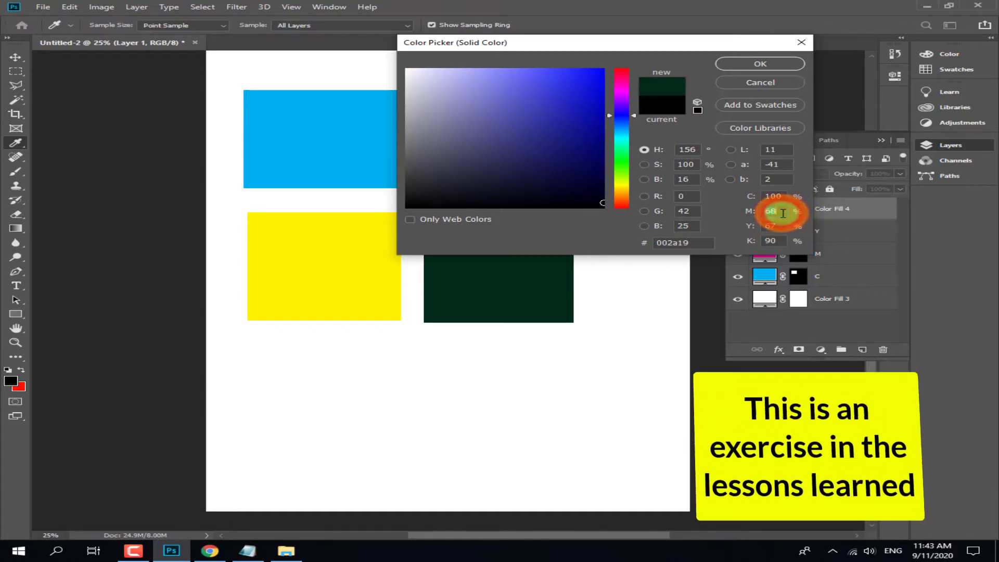
pyautogui.click(772, 222)
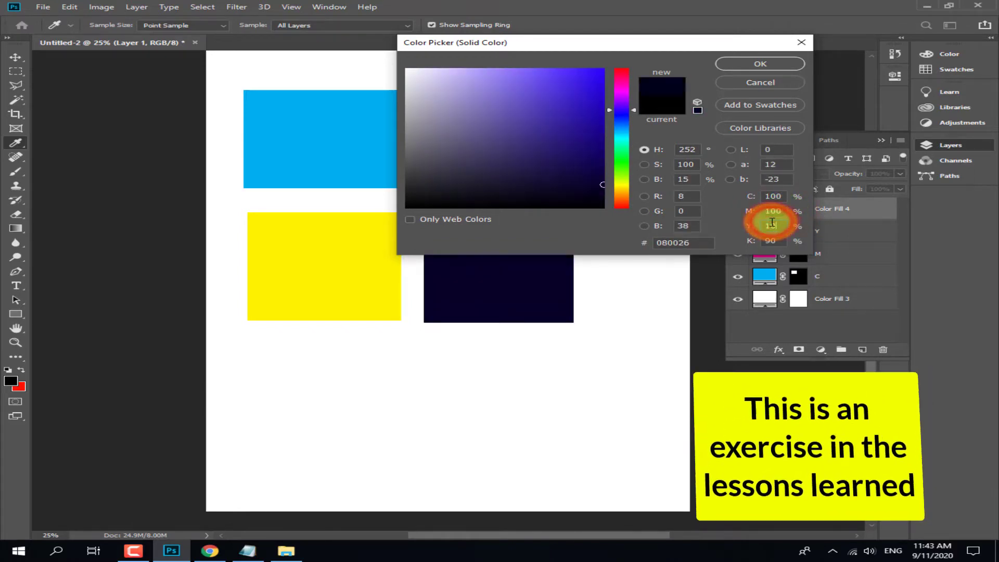
pyautogui.write('100')
pyautogui.click(772, 243)
pyautogui.write('100')
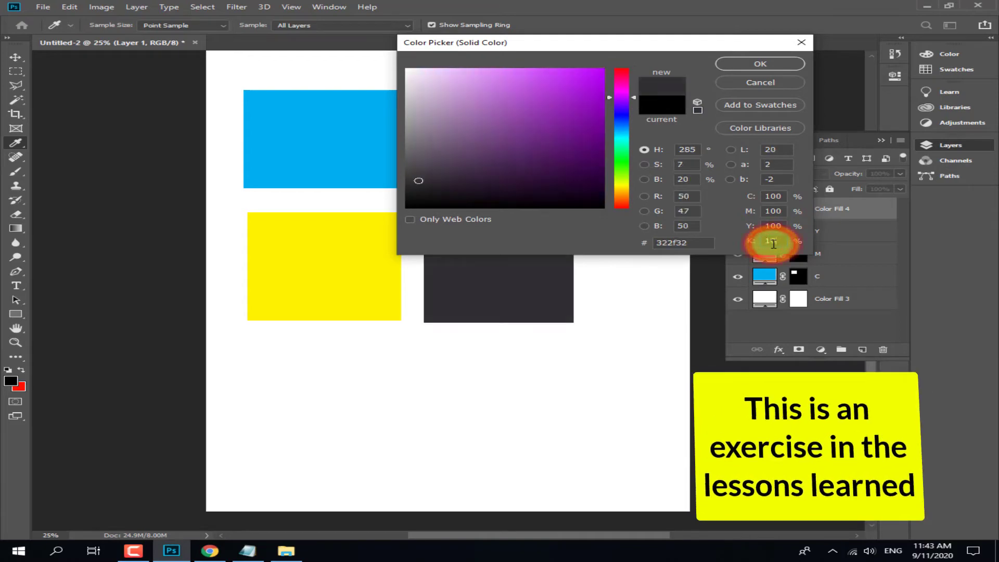
pyautogui.click(769, 63)
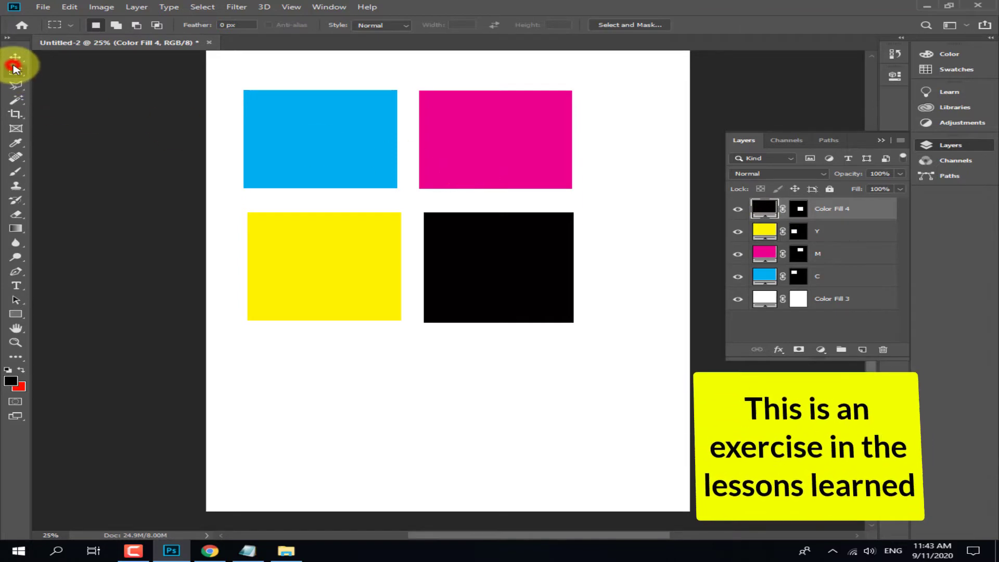
# Select the cyan, magenta, yellow and black rectangles in turn on the canvas to see which layer each belongs to
pyautogui.click(15, 57)
pyautogui.click(338, 143)
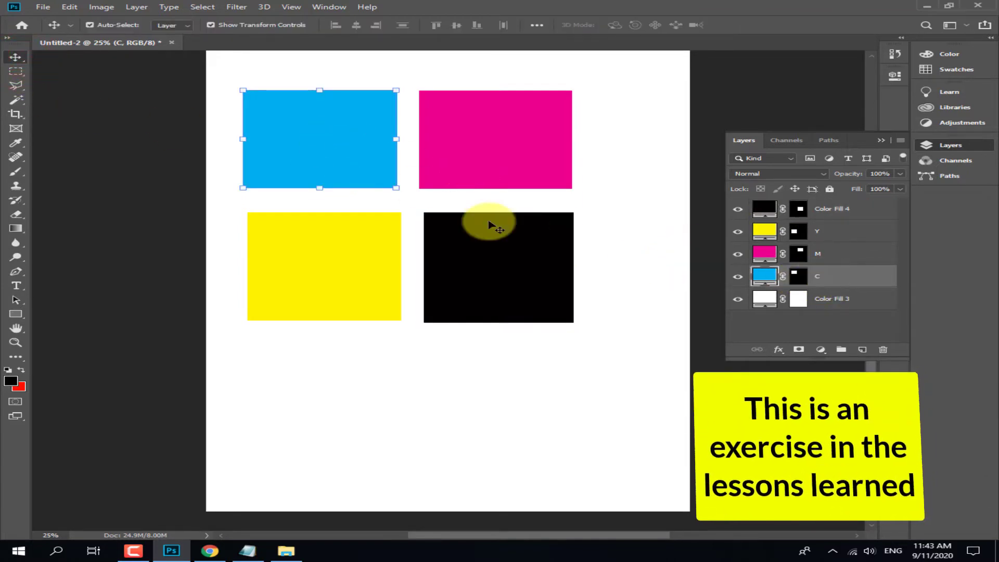
pyautogui.click(480, 150)
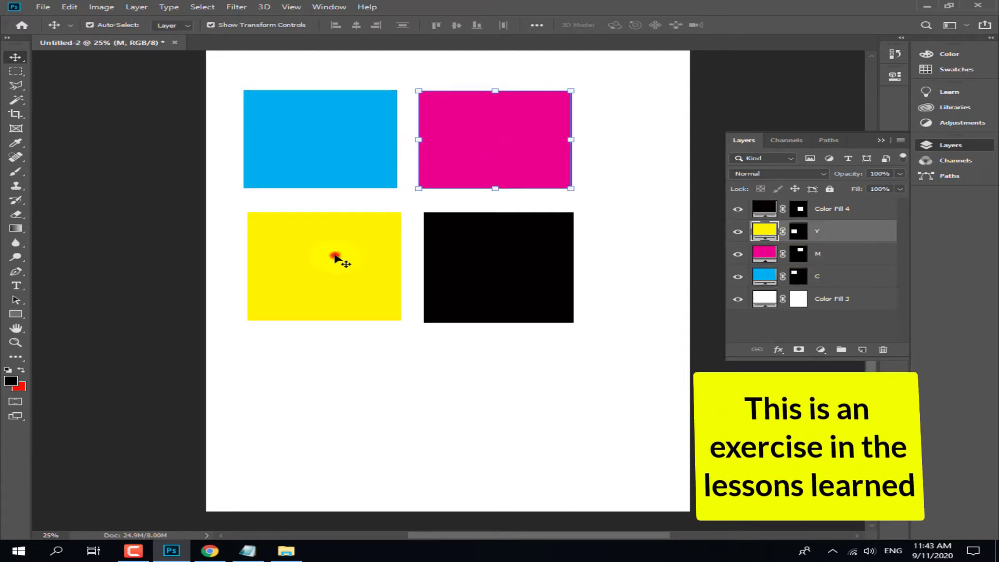
pyautogui.click(335, 255)
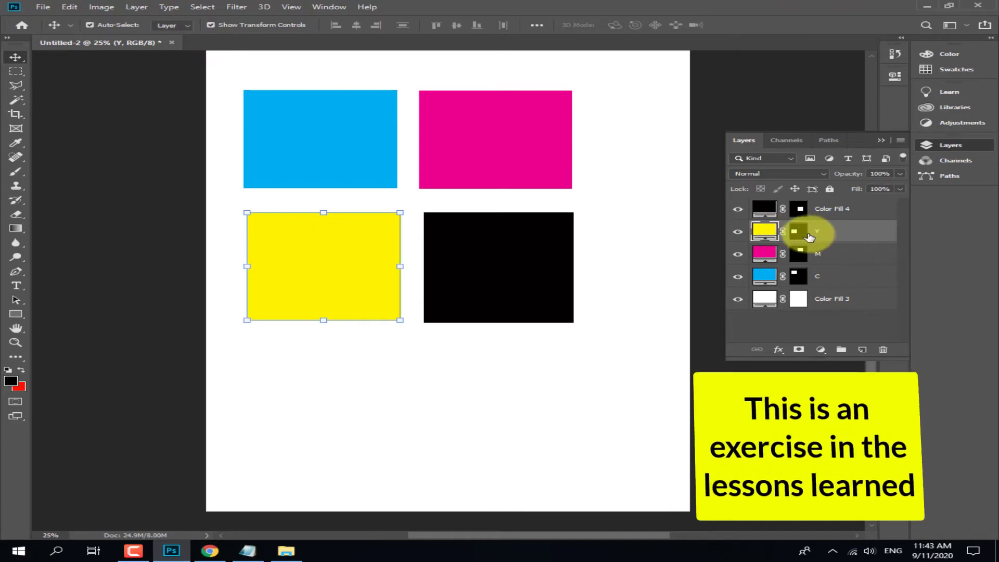
pyautogui.click(525, 239)
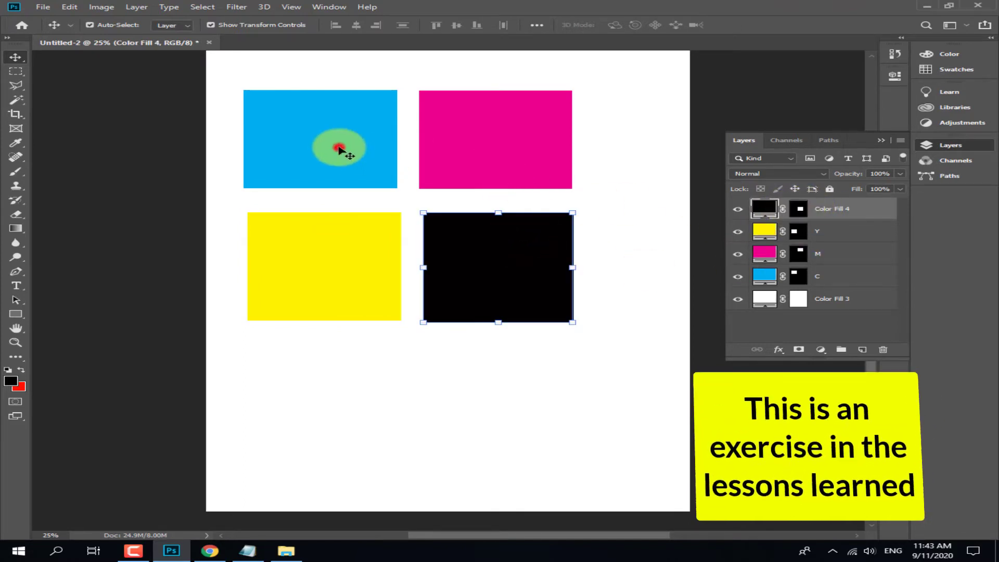
# Move the cyan rectangle so it overlaps the other three and bring layer C to the top of the layer stack
pyautogui.moveTo(341, 150); pyautogui.dragTo(429, 212)
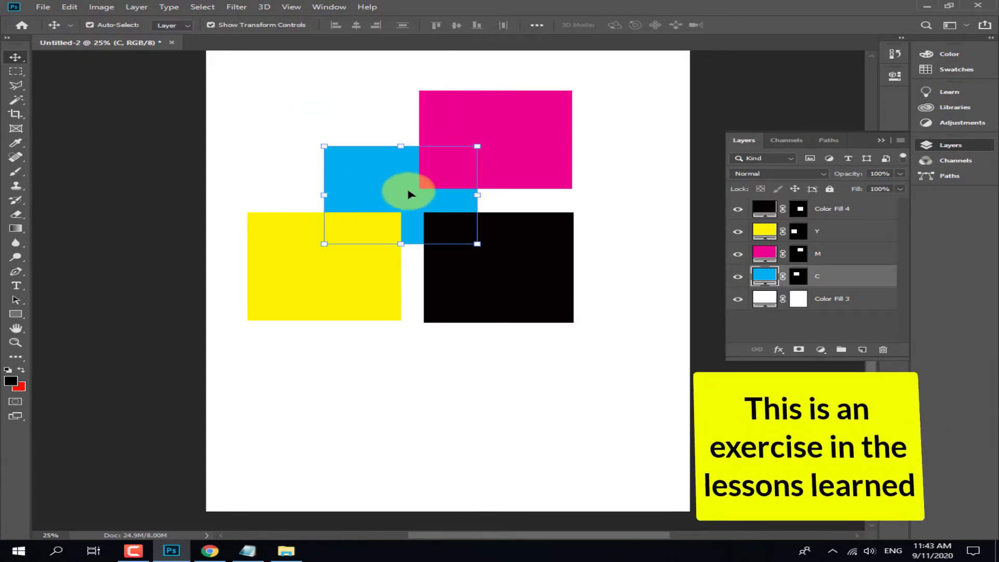
pyautogui.click(763, 274)
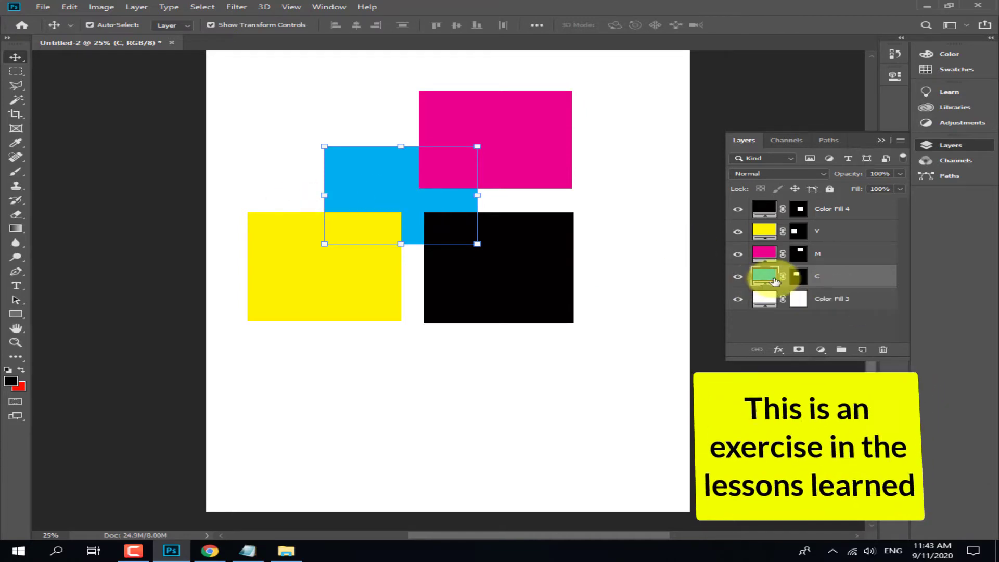
pyautogui.moveTo(776, 281); pyautogui.dragTo(770, 207)
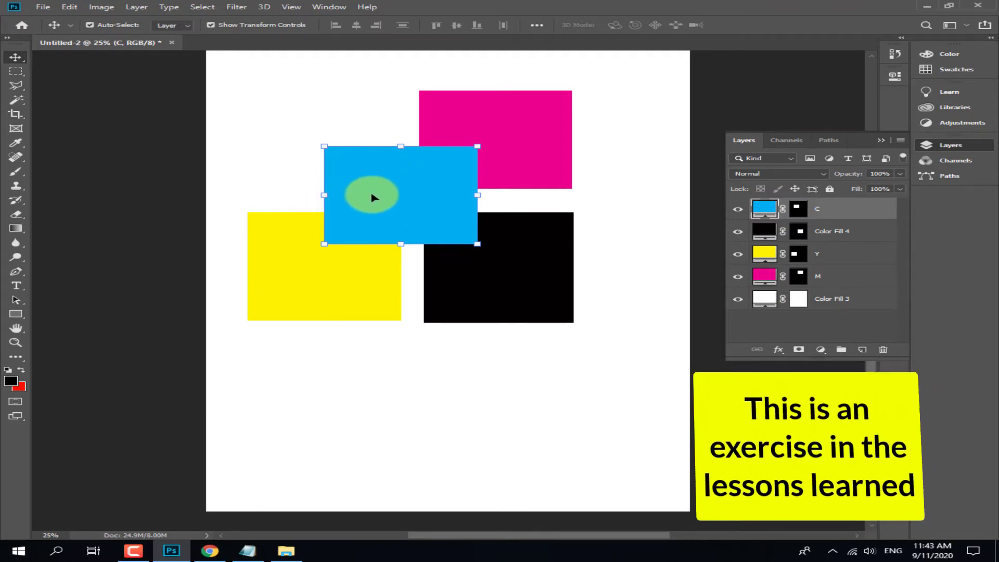
# Bring layer M, the black Color Fill 4 layer and layer Y one after another to the top of the layer stack
pyautogui.click(509, 156)
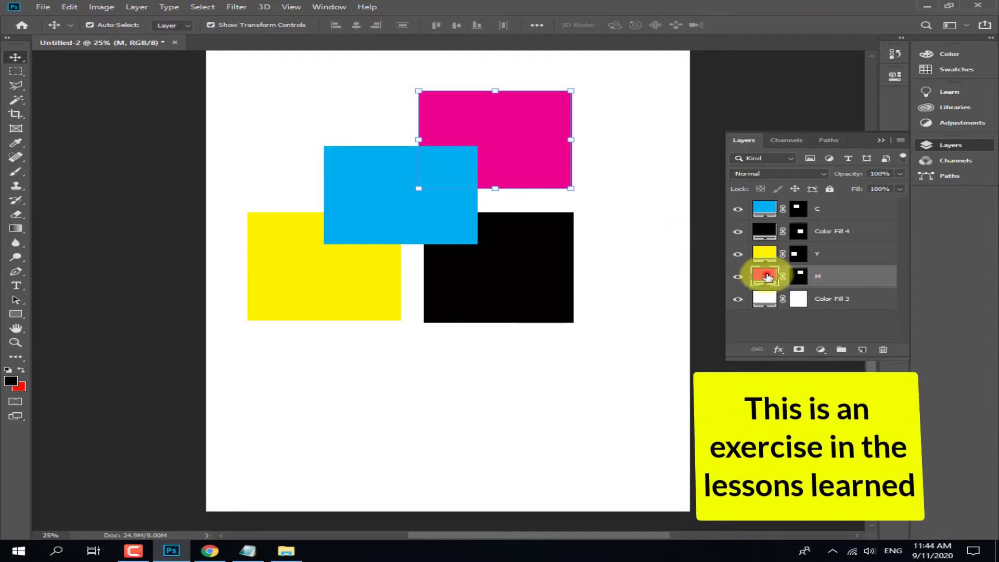
pyautogui.moveTo(767, 277); pyautogui.dragTo(742, 208)
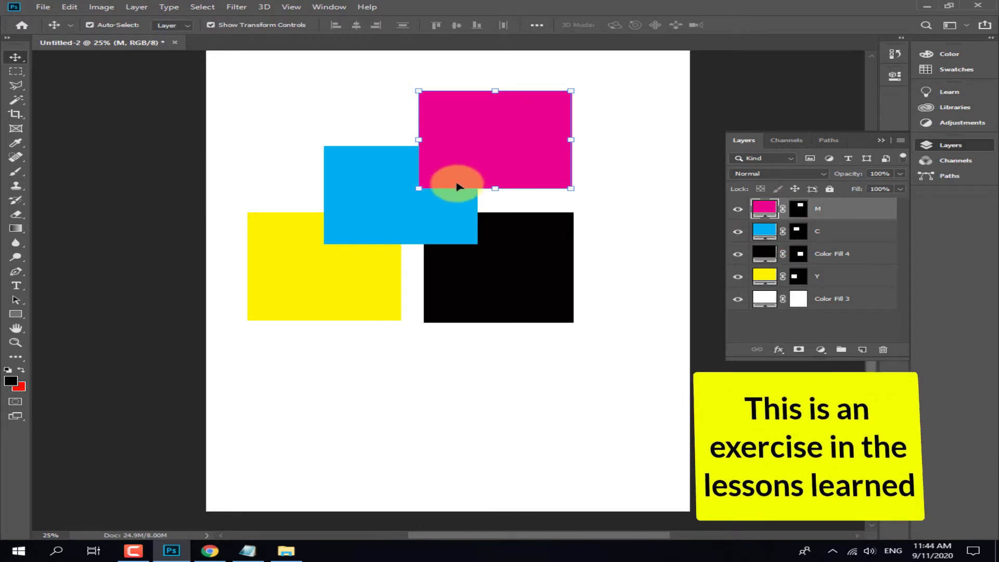
pyautogui.click(527, 295)
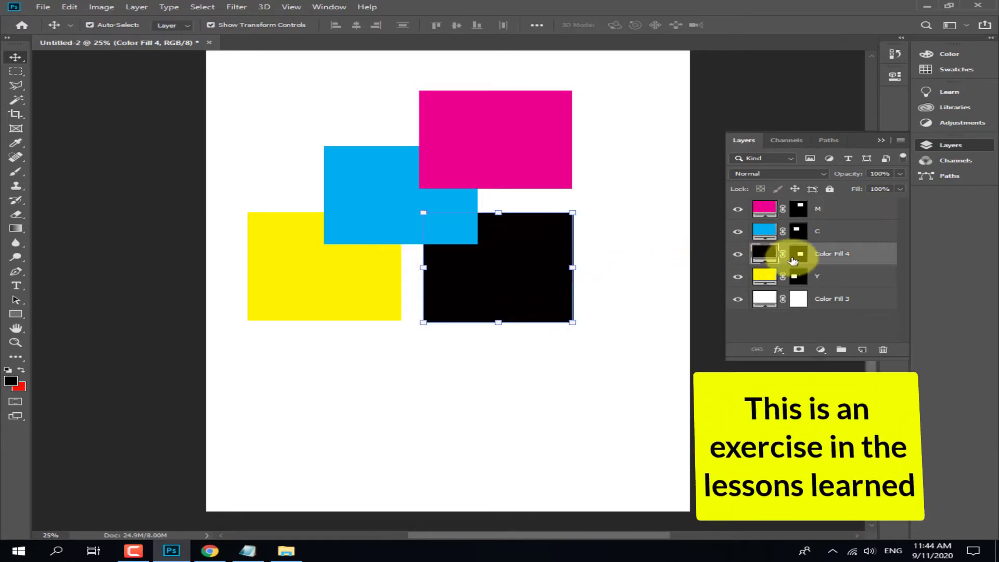
pyautogui.moveTo(821, 255); pyautogui.dragTo(815, 204)
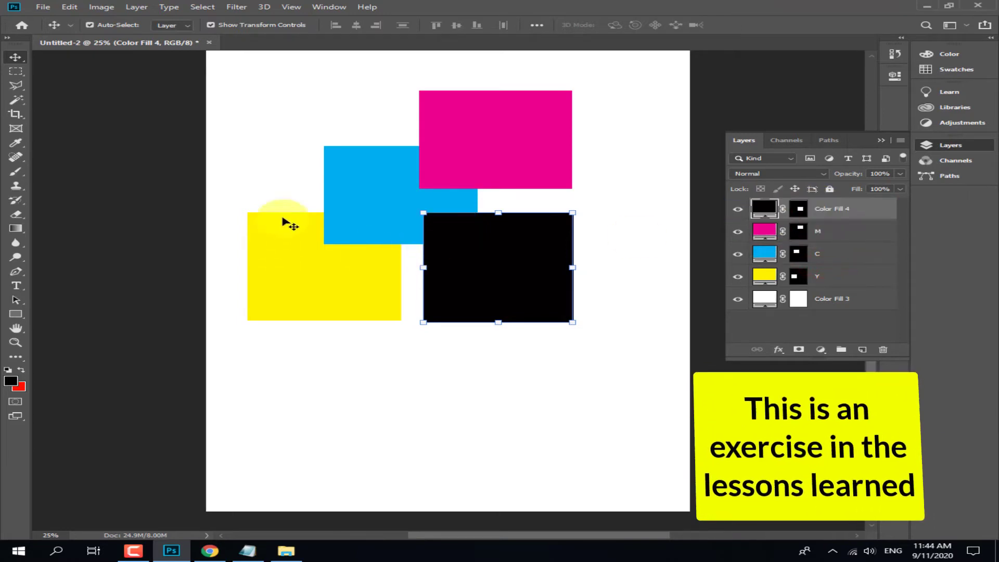
pyautogui.click(764, 276)
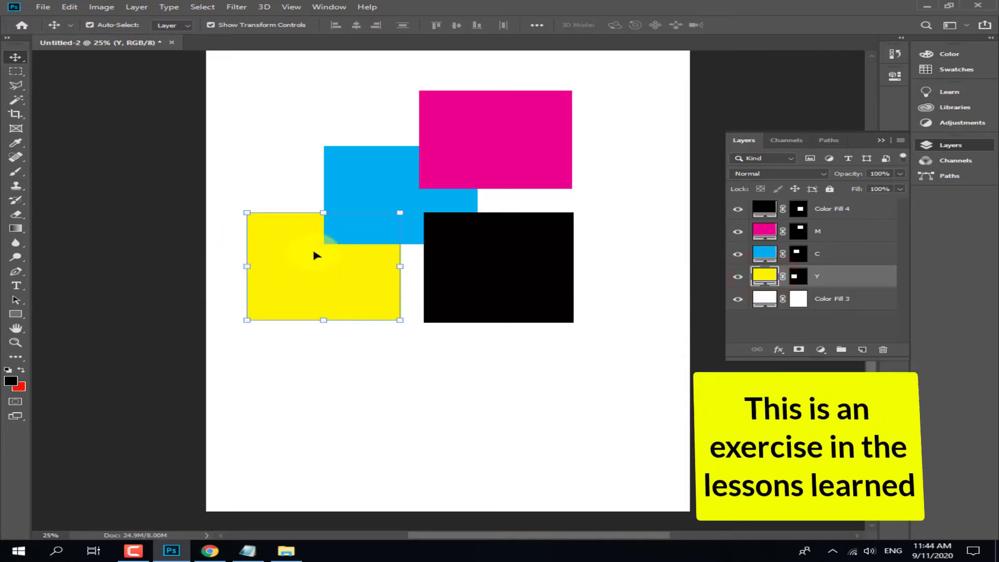
pyautogui.moveTo(823, 274); pyautogui.dragTo(819, 207)
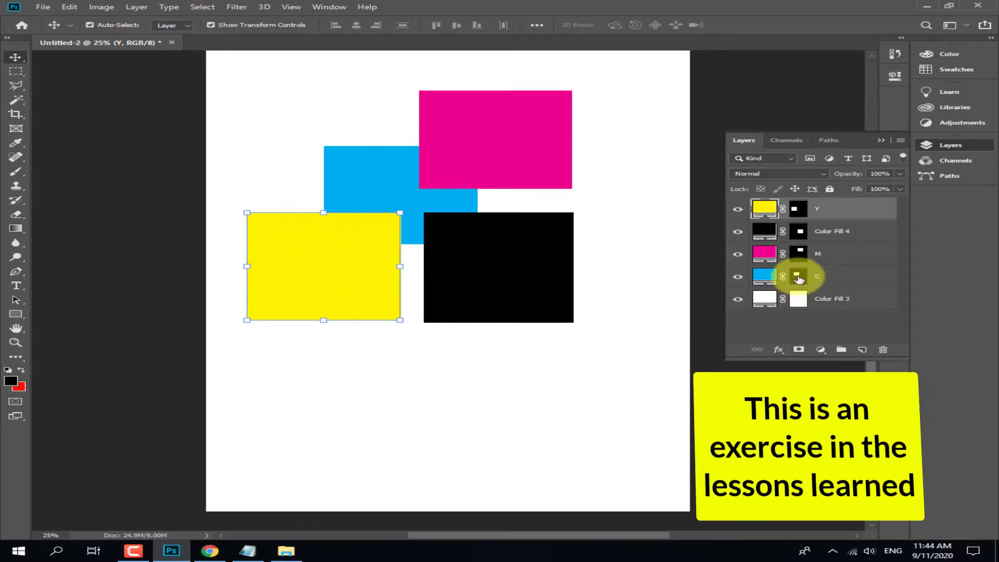
# Delete the white Color Fill 3 background layer
pyautogui.click(813, 228)
pyautogui.click(816, 253)
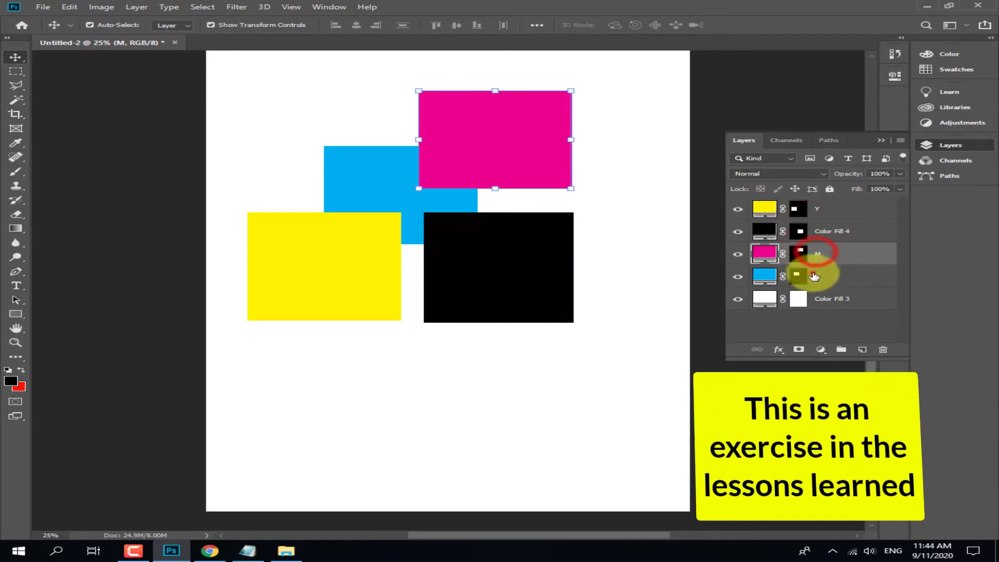
pyautogui.click(814, 276)
pyautogui.click(800, 313)
pyautogui.click(811, 305)
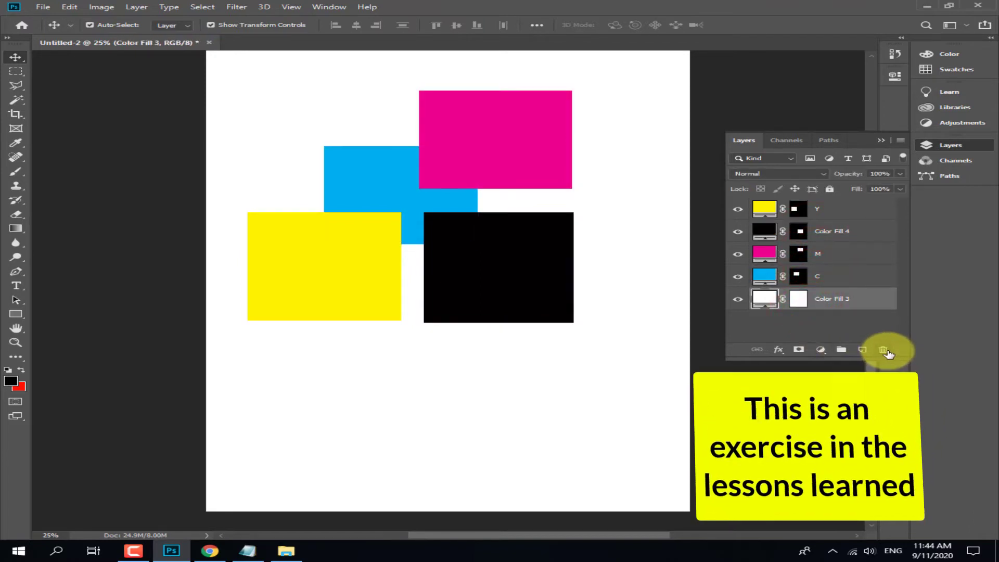
pyautogui.click(888, 352)
pyautogui.click(427, 207)
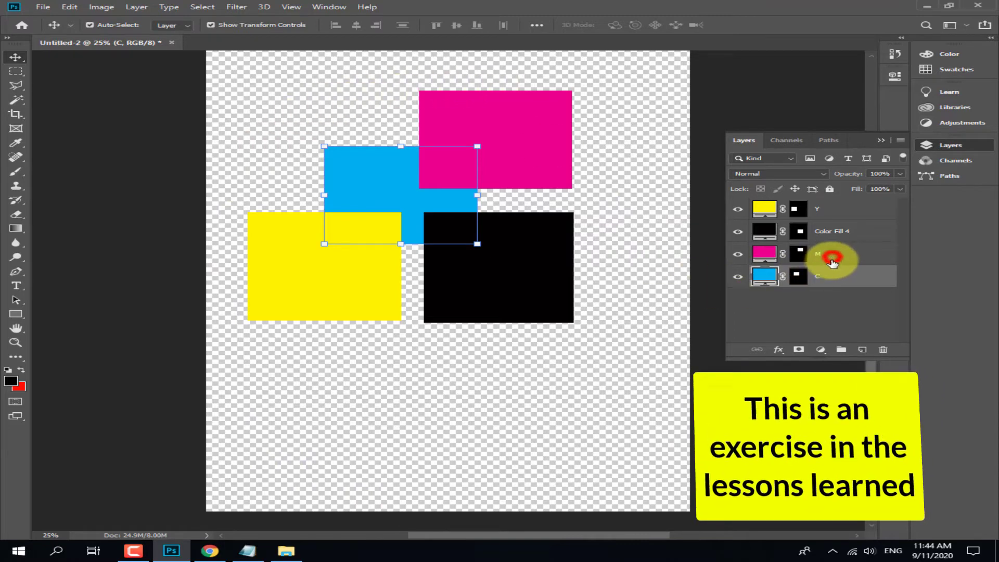
# Delete layer C with the cyan rectangle
pyautogui.click(830, 255)
pyautogui.click(825, 276)
pyautogui.click(881, 350)
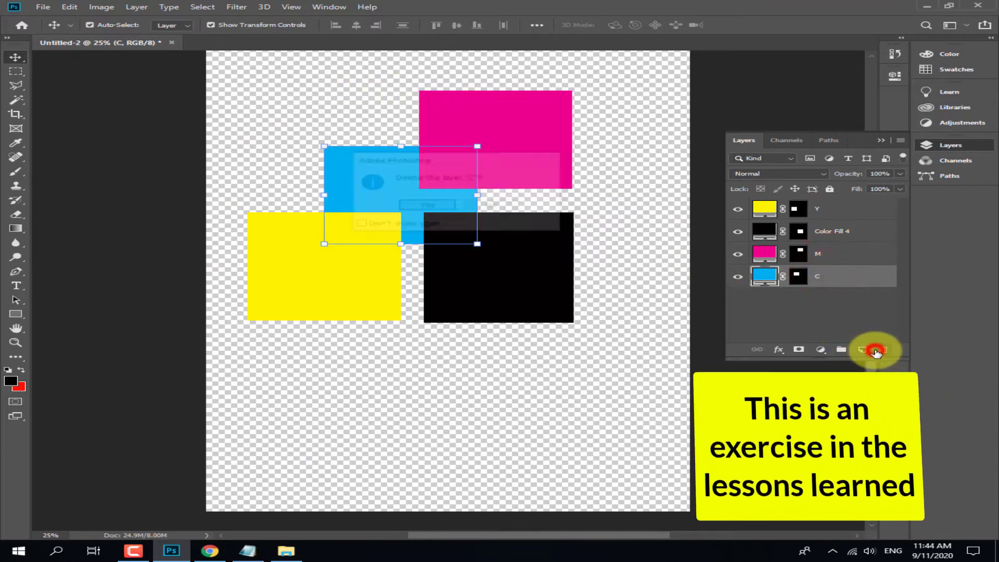
pyautogui.click(431, 209)
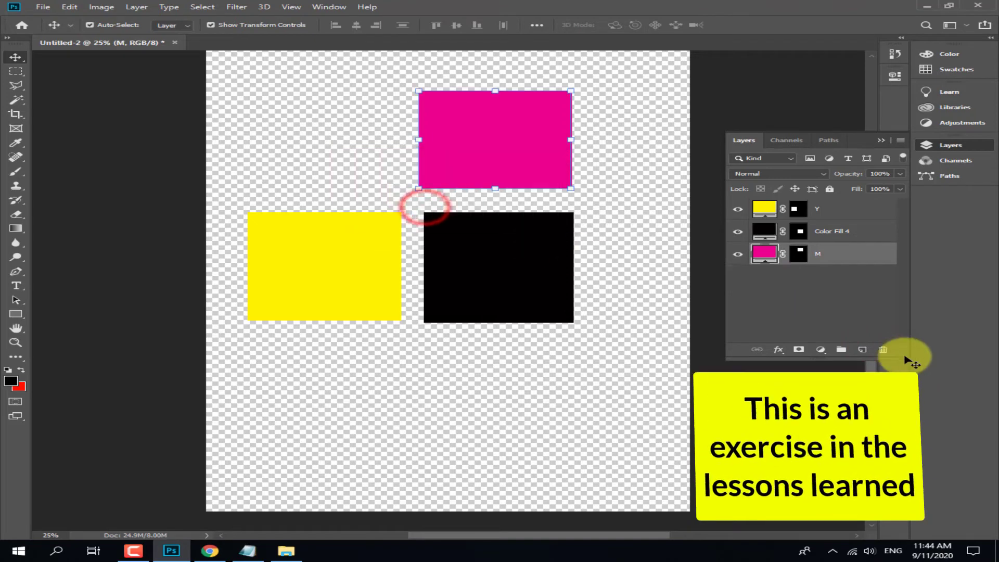
# Delete layer M and the black Color Fill 4 layer
pyautogui.click(883, 350)
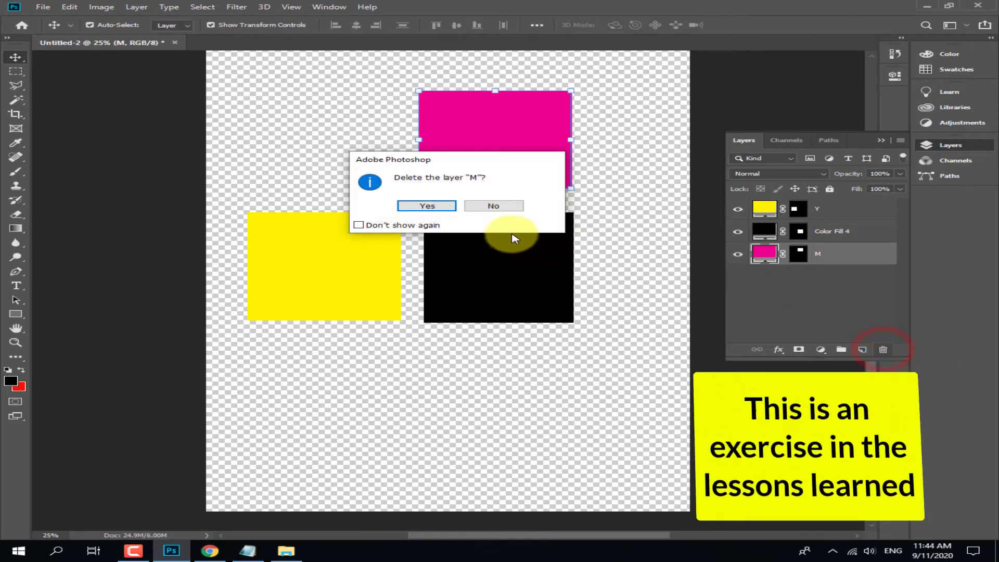
pyautogui.click(435, 207)
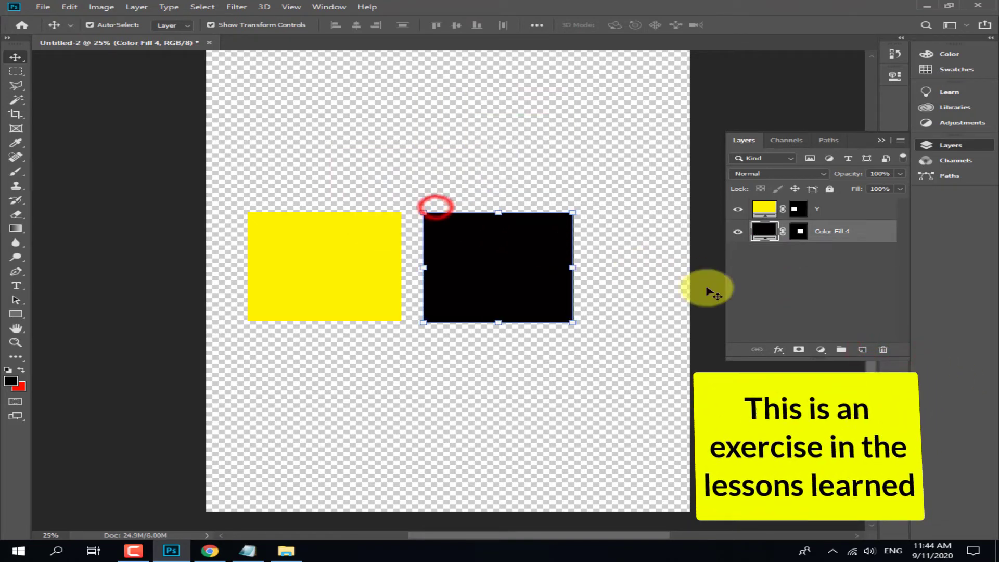
pyautogui.click(884, 352)
pyautogui.click(438, 207)
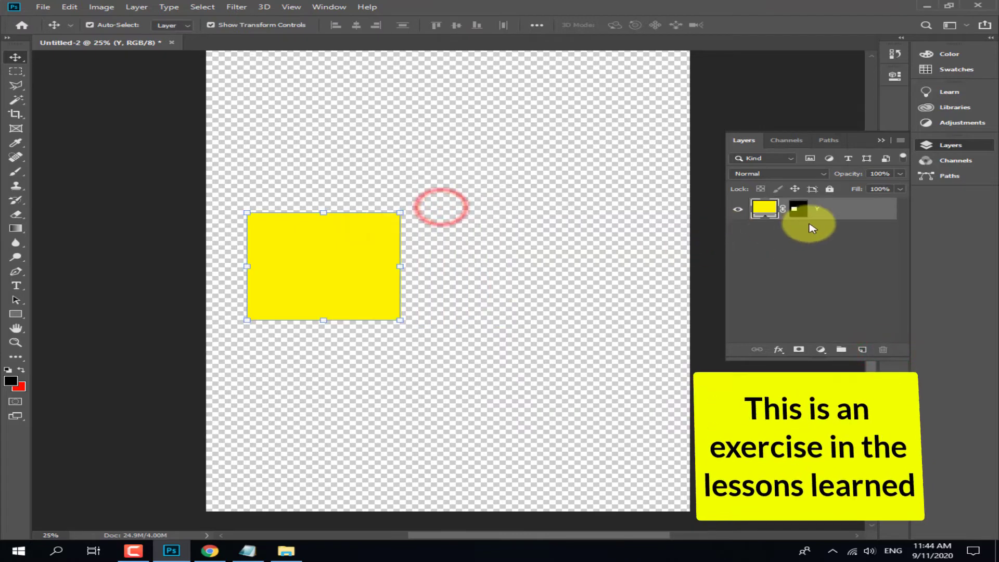
# Add a new empty layer above Y and delete layer Y with the yellow rectangle
pyautogui.click(810, 238)
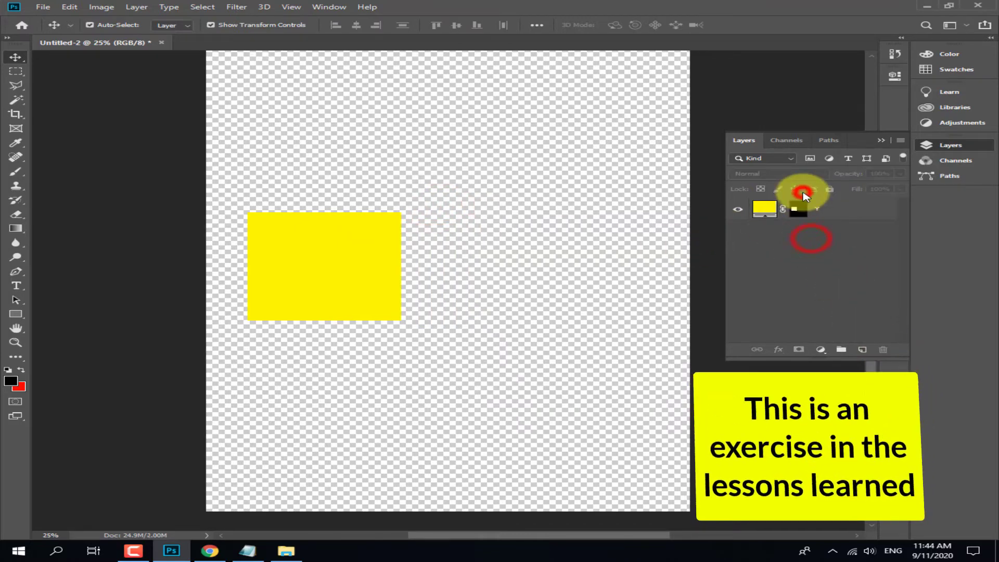
pyautogui.click(807, 208)
pyautogui.click(818, 210)
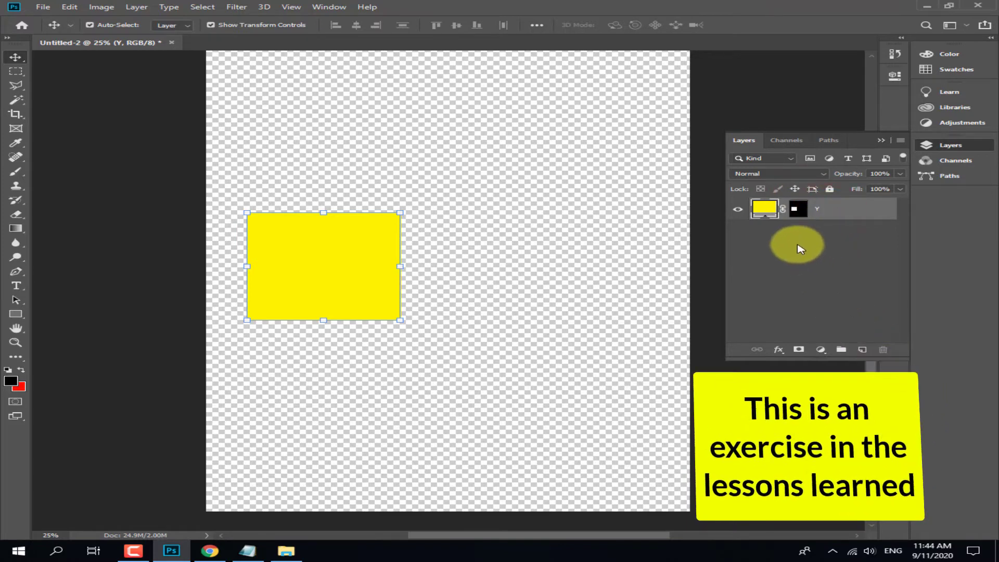
pyautogui.click(863, 350)
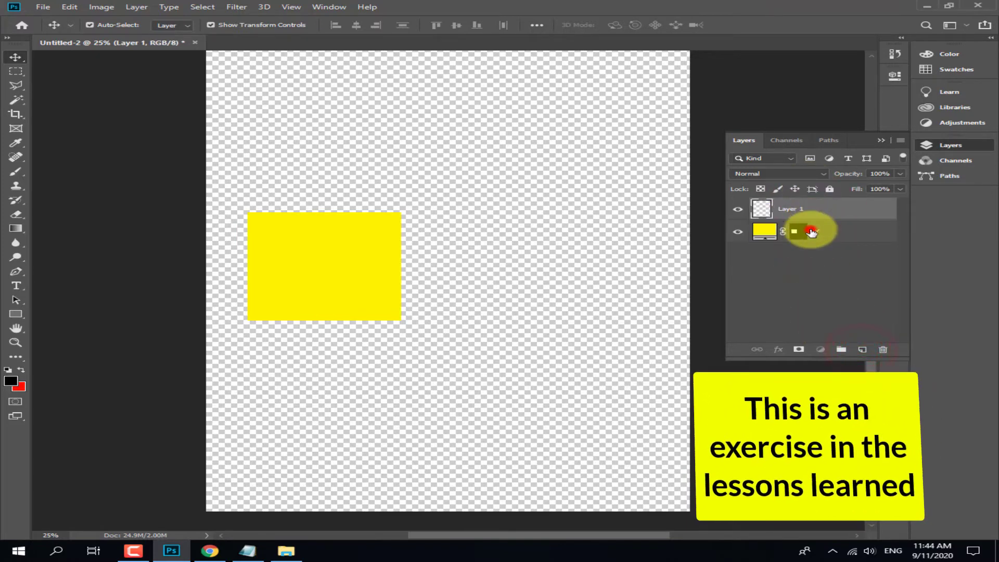
pyautogui.click(811, 232)
pyautogui.press('Delete')
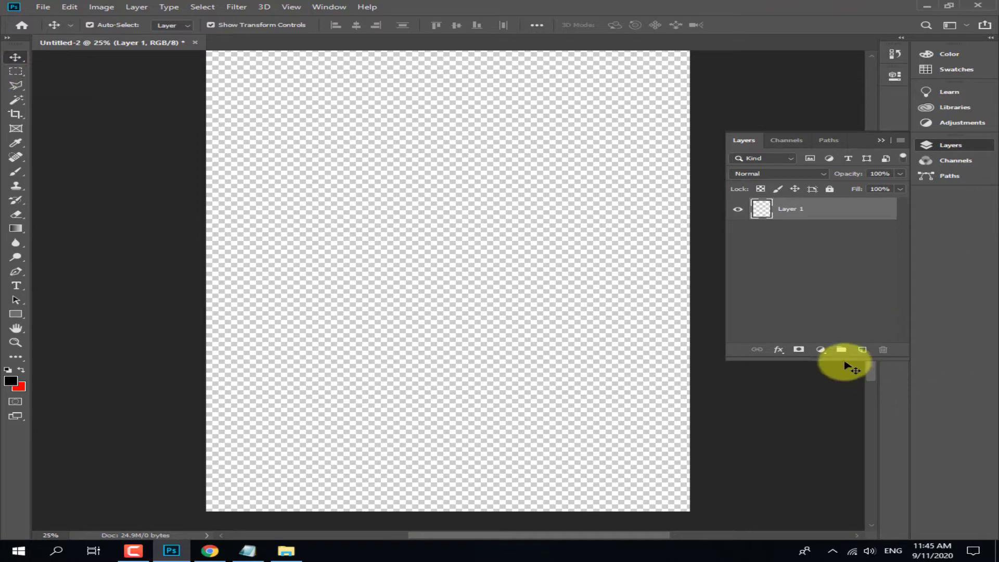
# Add a Solid Color fill layer in light green covering the whole canvas
pyautogui.click(822, 351)
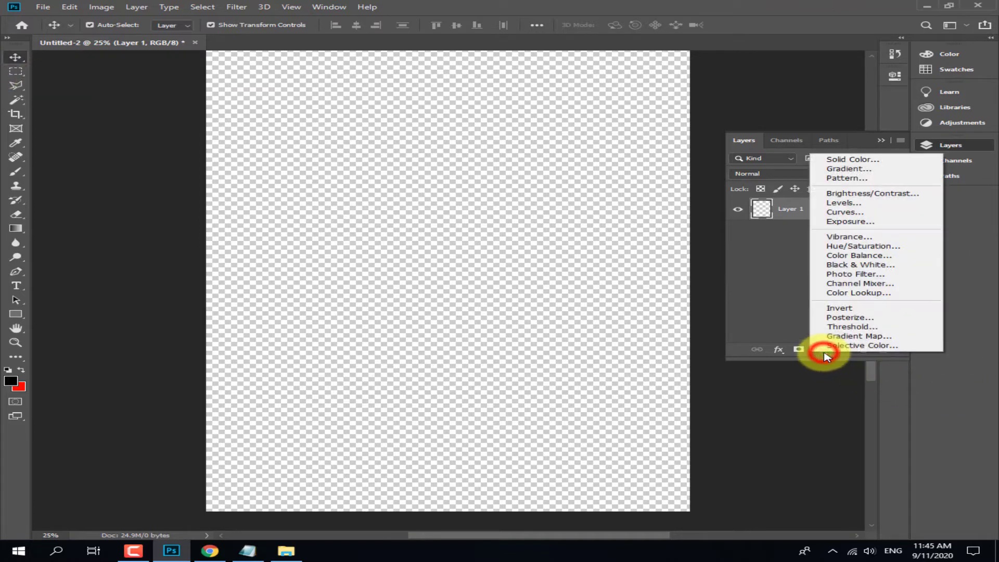
pyautogui.click(866, 164)
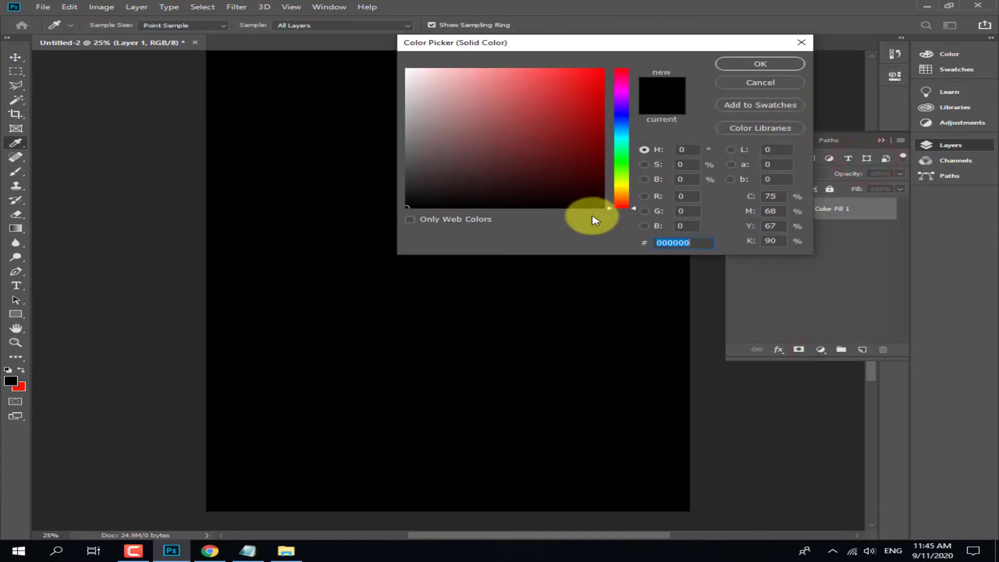
pyautogui.moveTo(614, 161); pyautogui.dragTo(617, 181)
pyautogui.moveTo(547, 111); pyautogui.dragTo(505, 66)
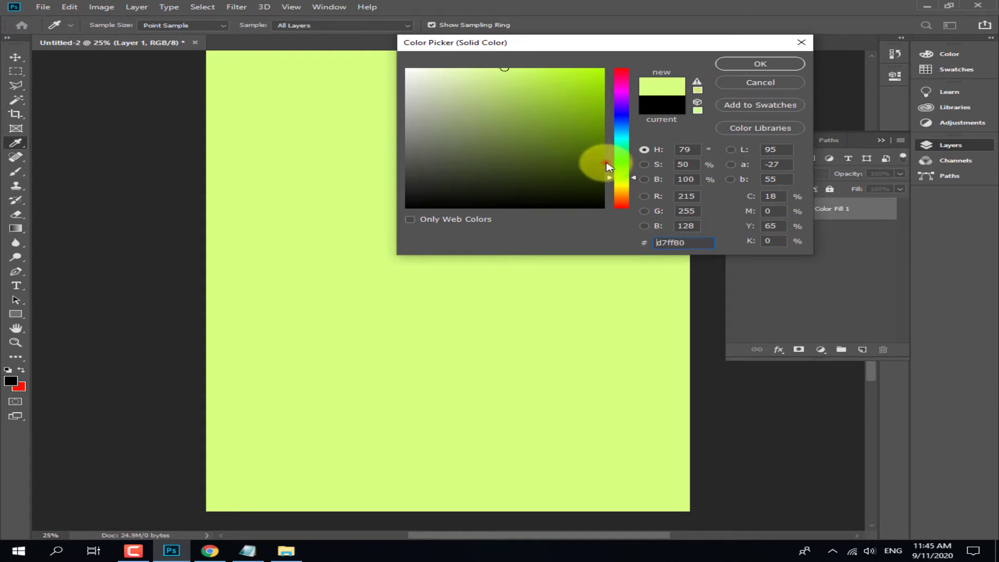
pyautogui.click(605, 163)
pyautogui.moveTo(487, 105); pyautogui.dragTo(484, 57)
pyautogui.click(793, 62)
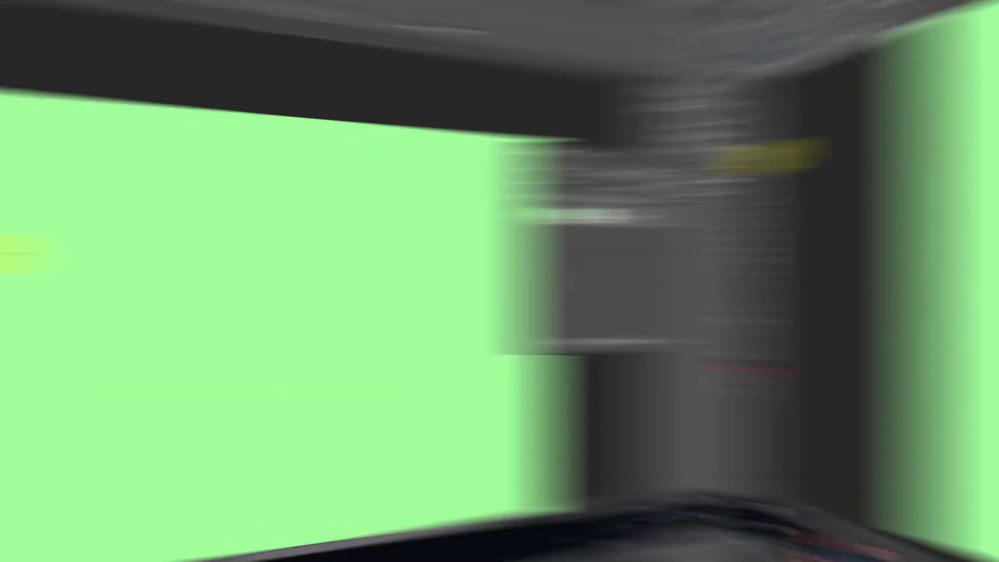
# Draw a wide rectangular marquee in the middle of the green canvas and save the selection as "save layer 1"
pyautogui.moveTo(242, 258); pyautogui.dragTo(487, 400)
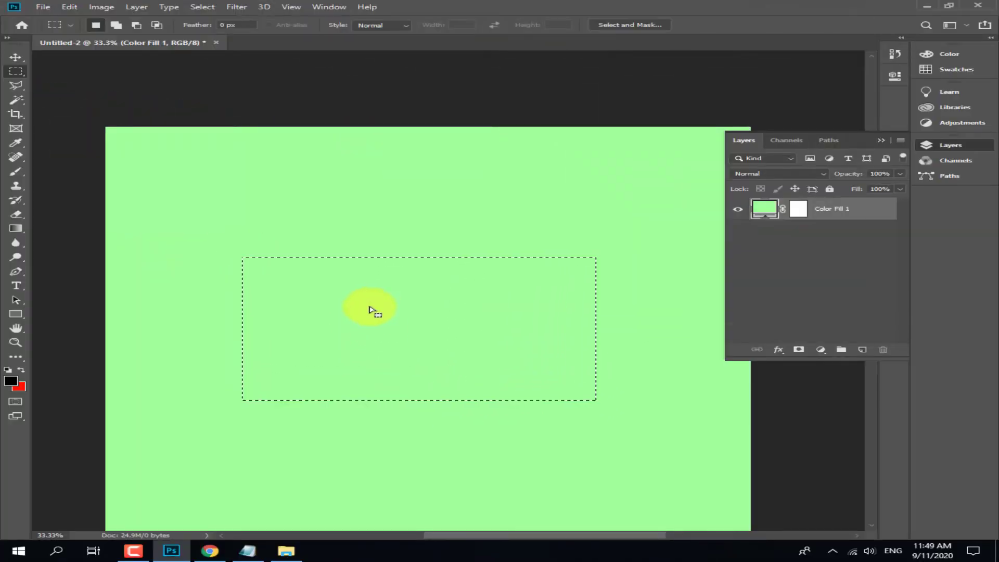
pyautogui.rightClick(388, 344)
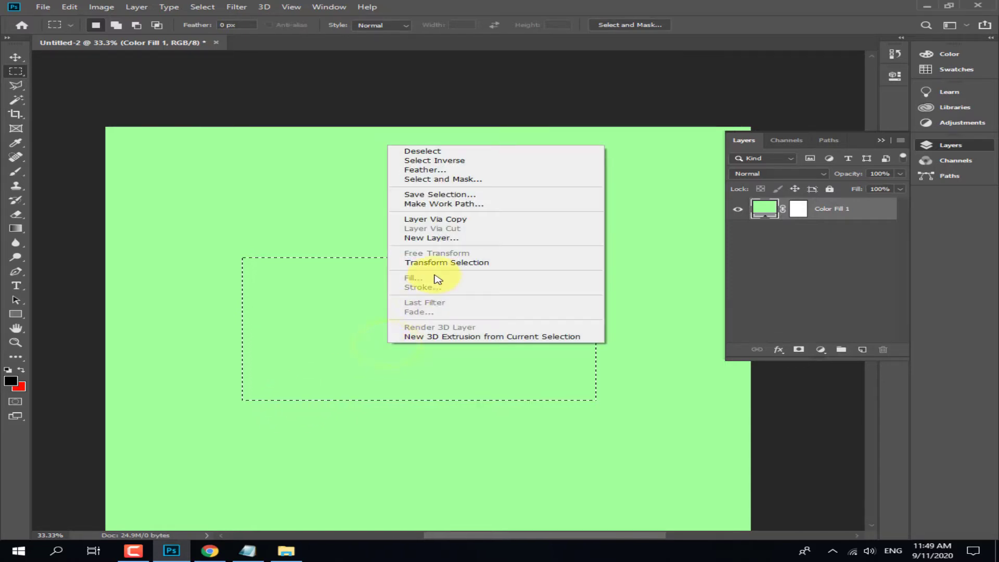
pyautogui.click(445, 196)
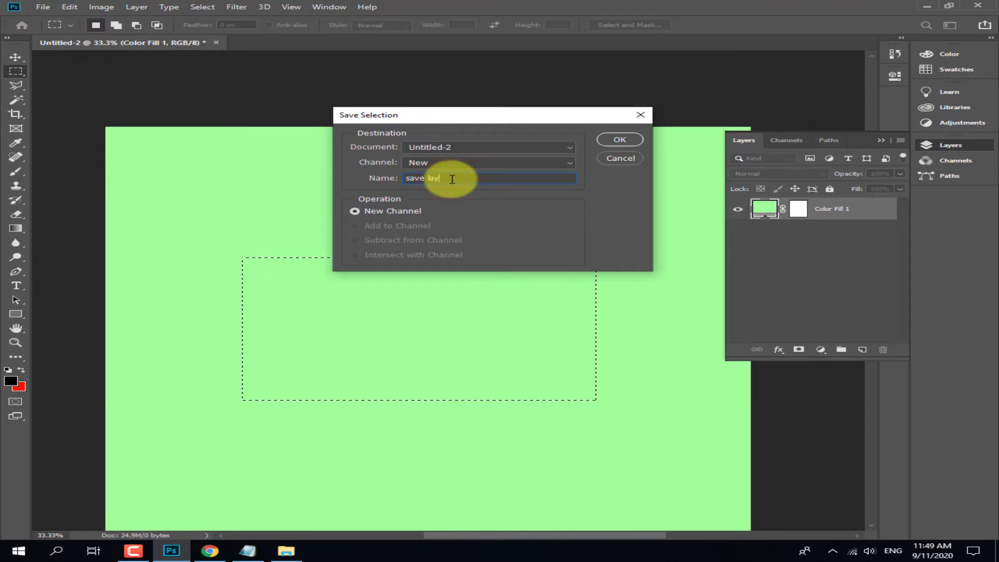
pyautogui.click(619, 137)
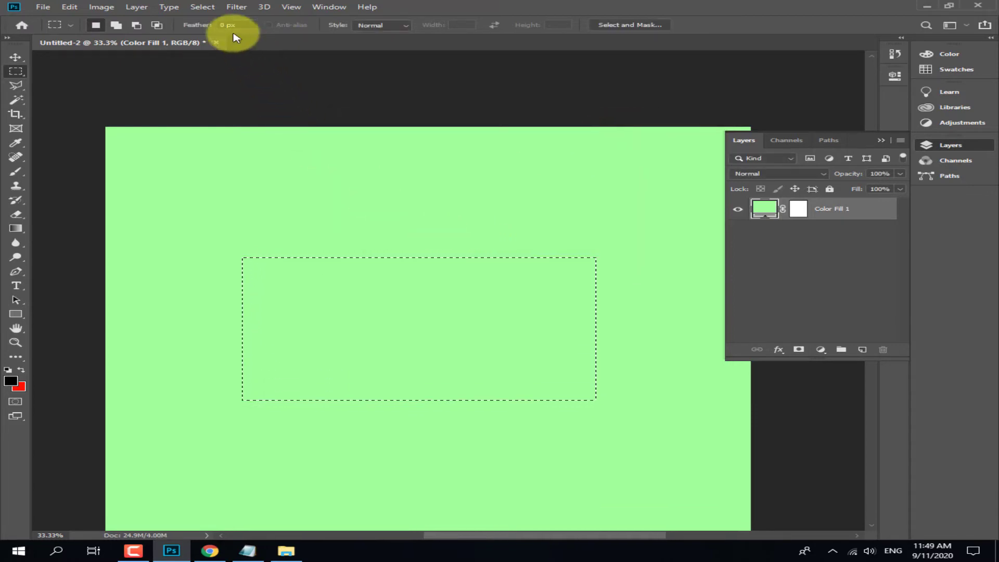
# Convert the rectangular selection into a border selection of a set pixel width
pyautogui.click(212, 13)
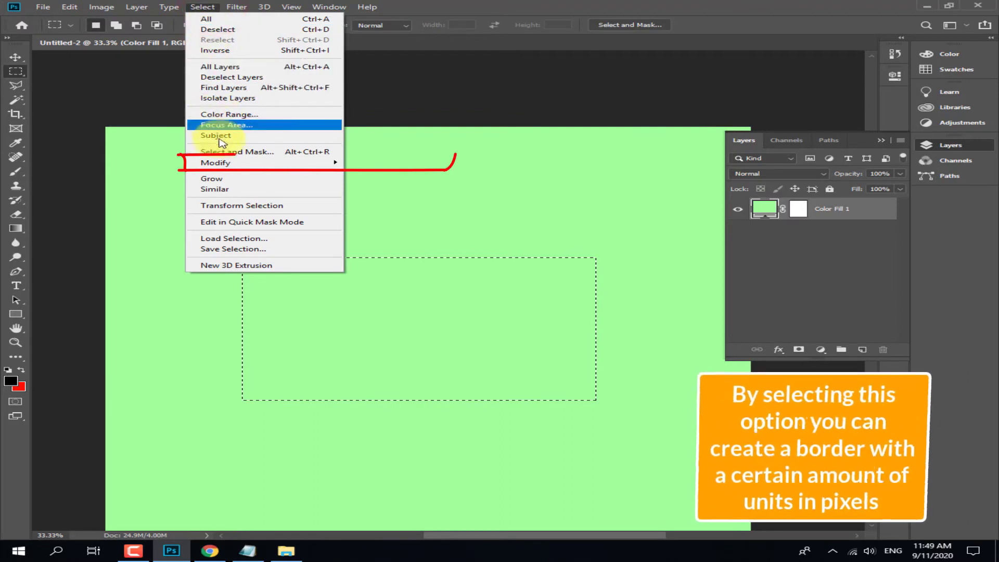
pyautogui.moveTo(223, 164)
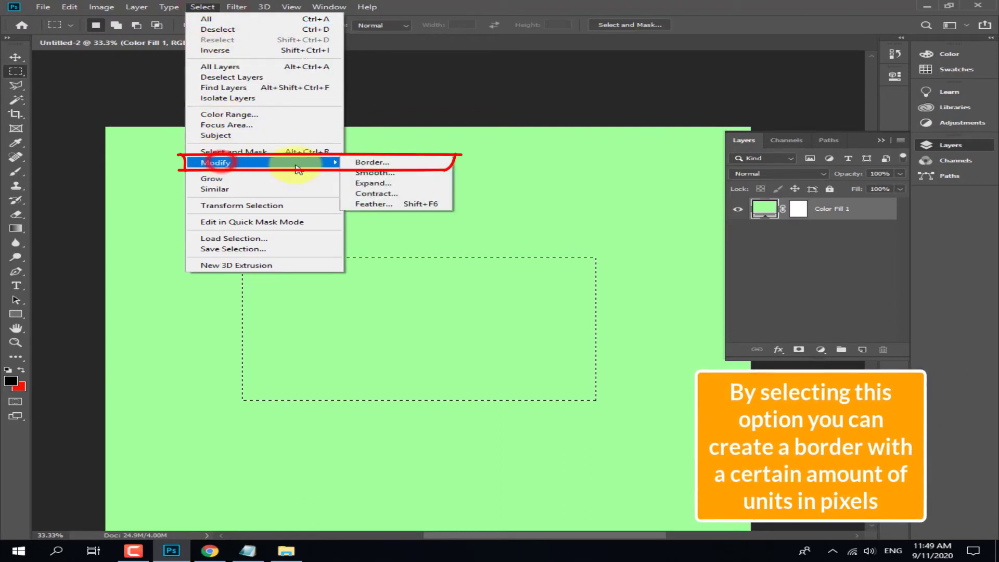
pyautogui.click(384, 168)
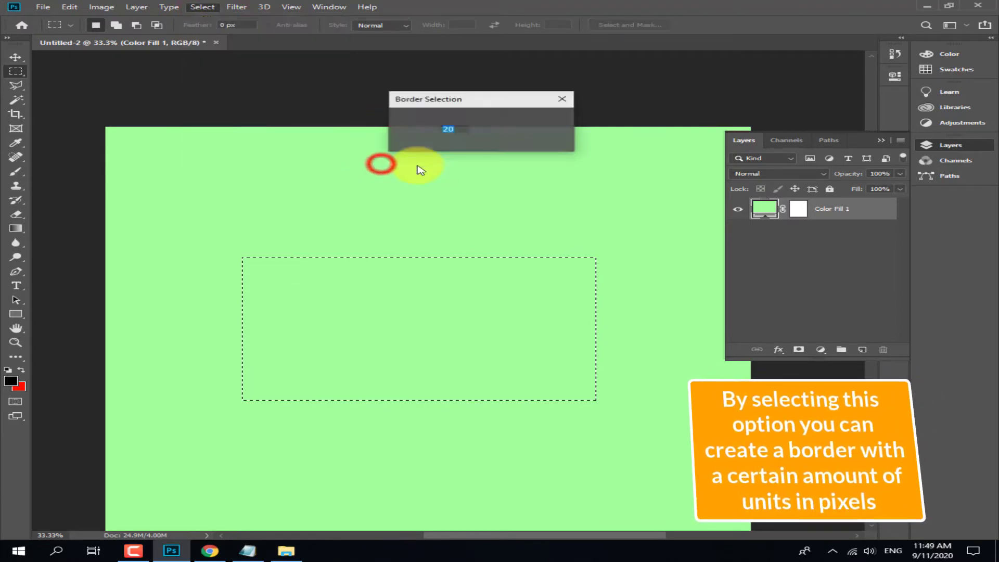
pyautogui.click(452, 128)
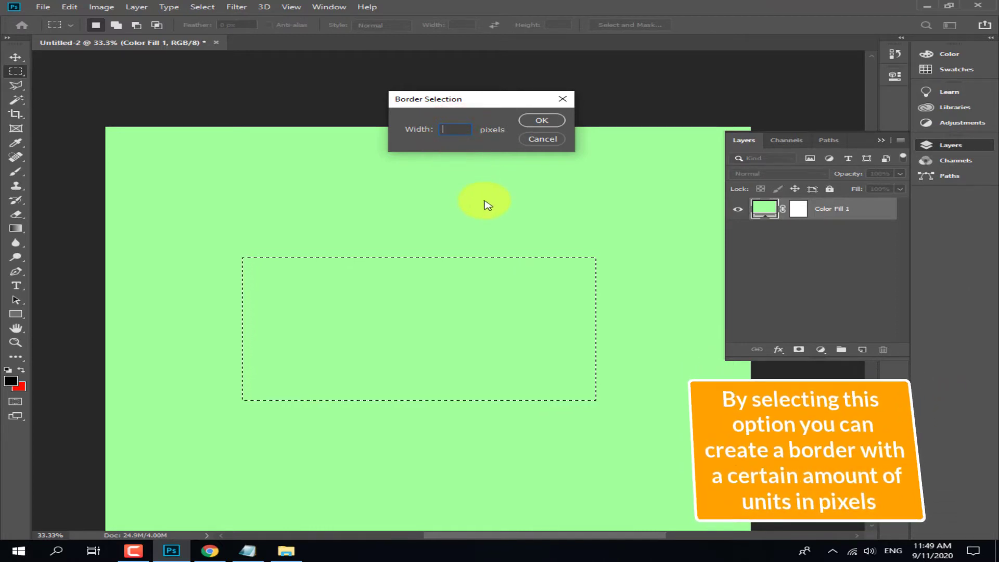
pyautogui.click(539, 127)
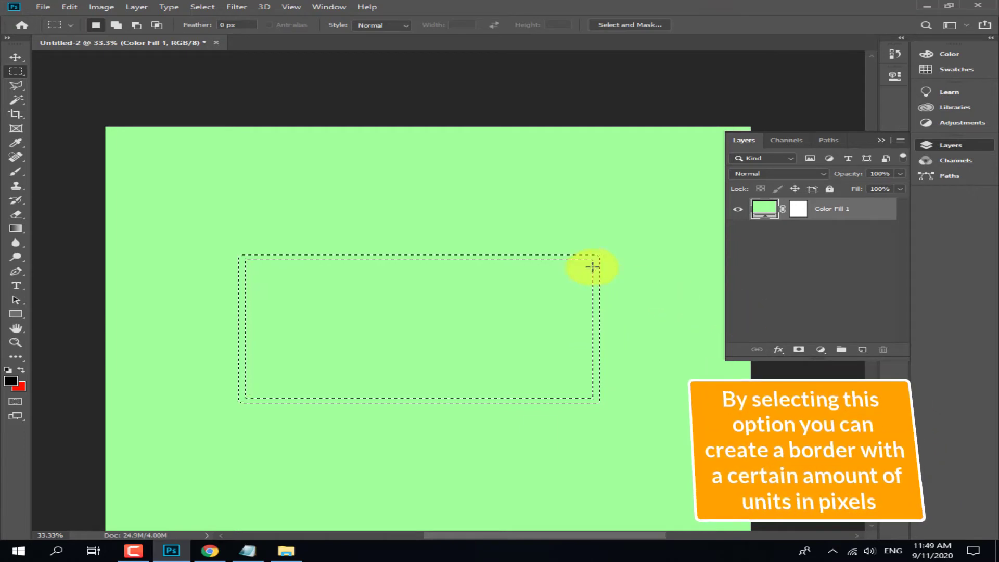
# Fill the border selection with a black (000000) Solid Color layer and move the frame to the canvas's upper-left corner
pyautogui.click(821, 352)
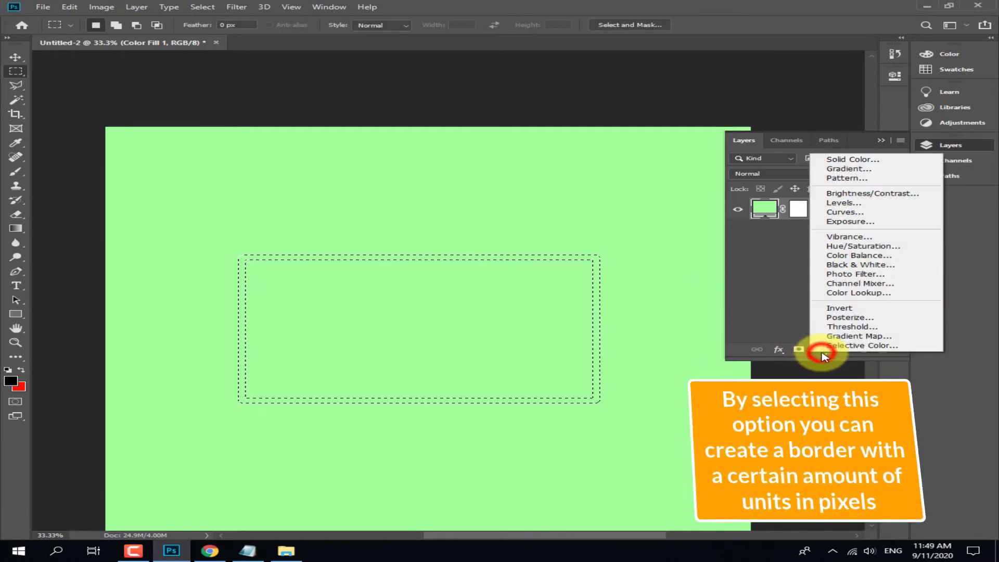
pyautogui.click(854, 162)
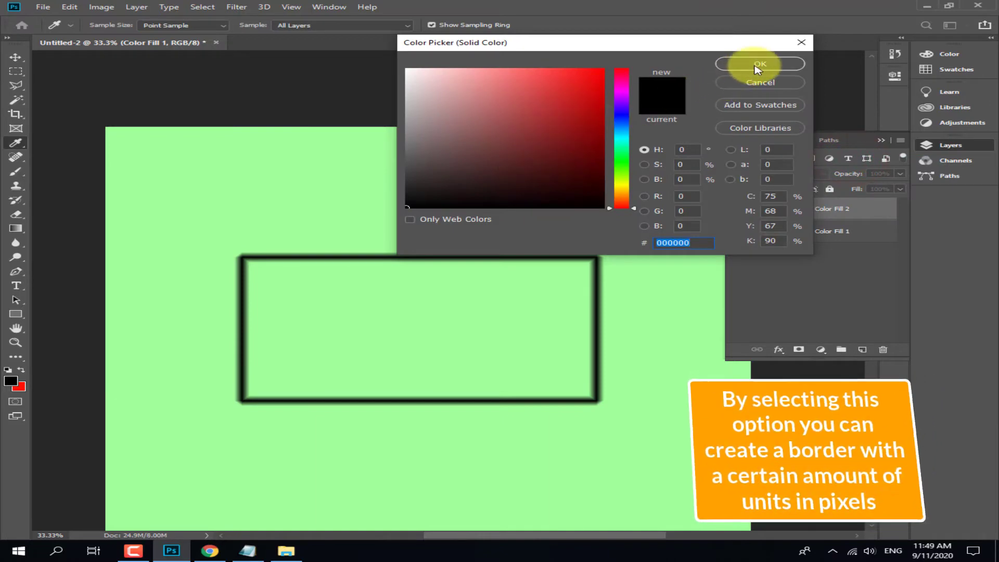
pyautogui.click(757, 65)
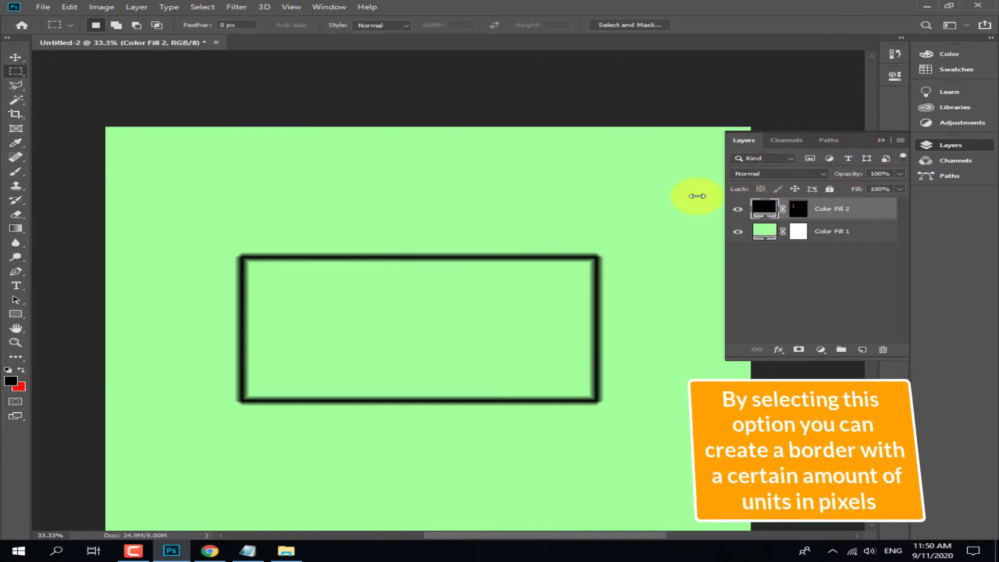
pyautogui.click(15, 57)
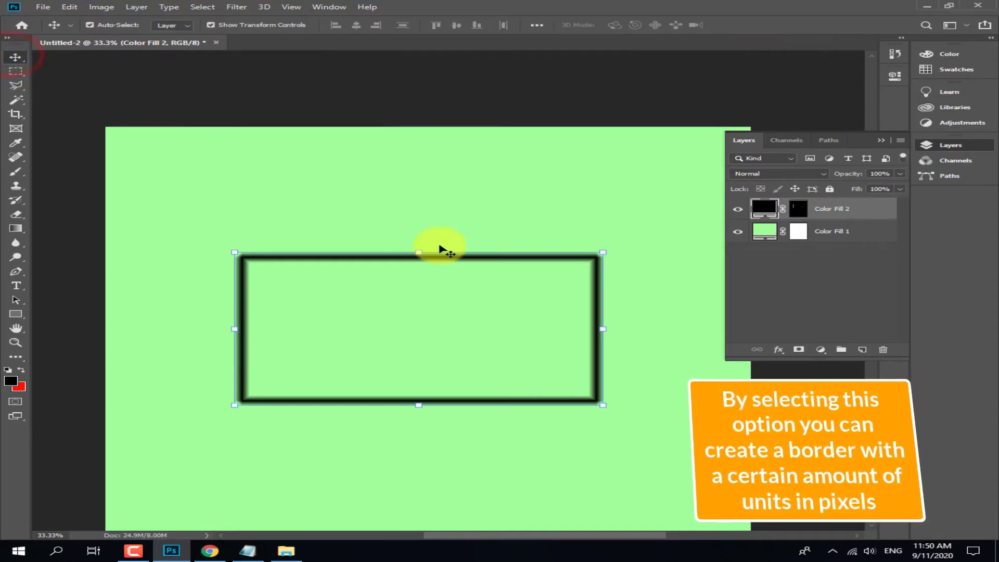
pyautogui.moveTo(598, 276); pyautogui.dragTo(482, 156)
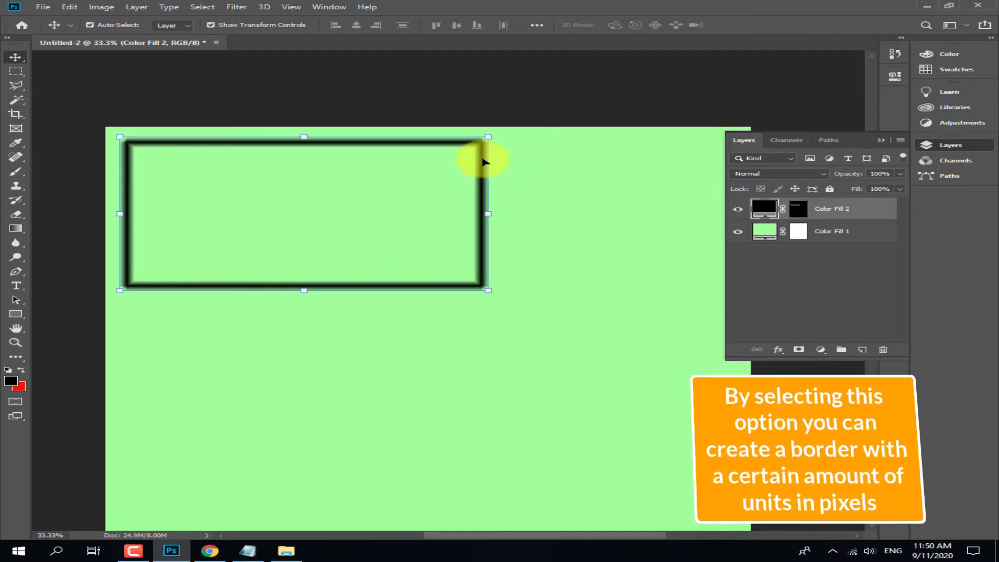
# Load the saved selection "save layer 1" as a new selection and move its outline below the black frame
pyautogui.click(17, 71)
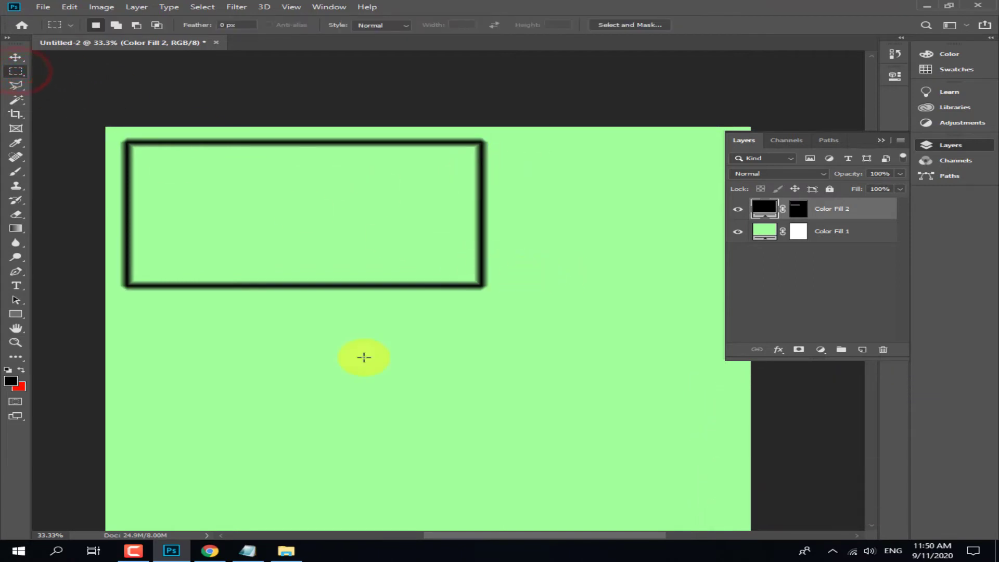
pyautogui.rightClick(350, 373)
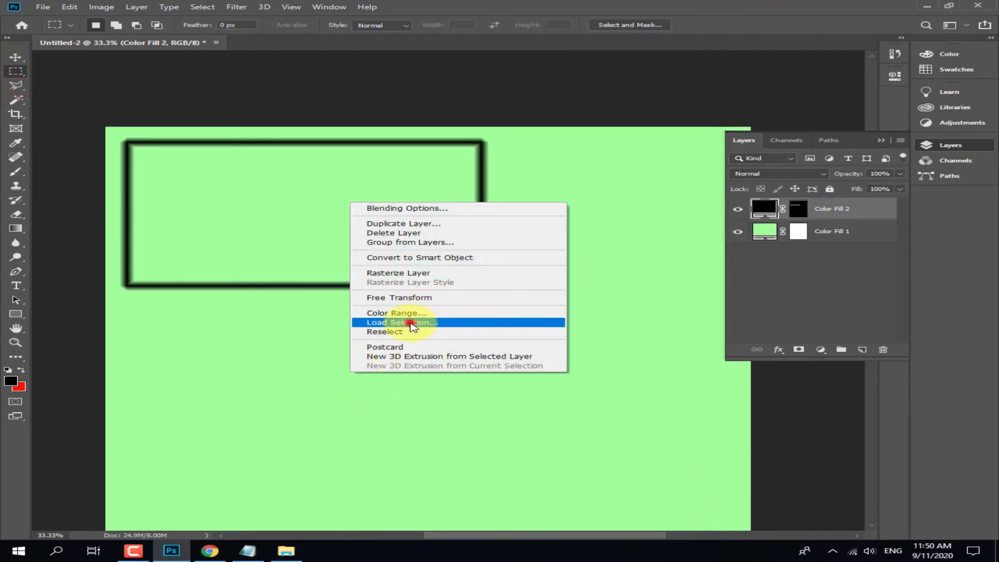
pyautogui.click(417, 322)
pyautogui.click(443, 165)
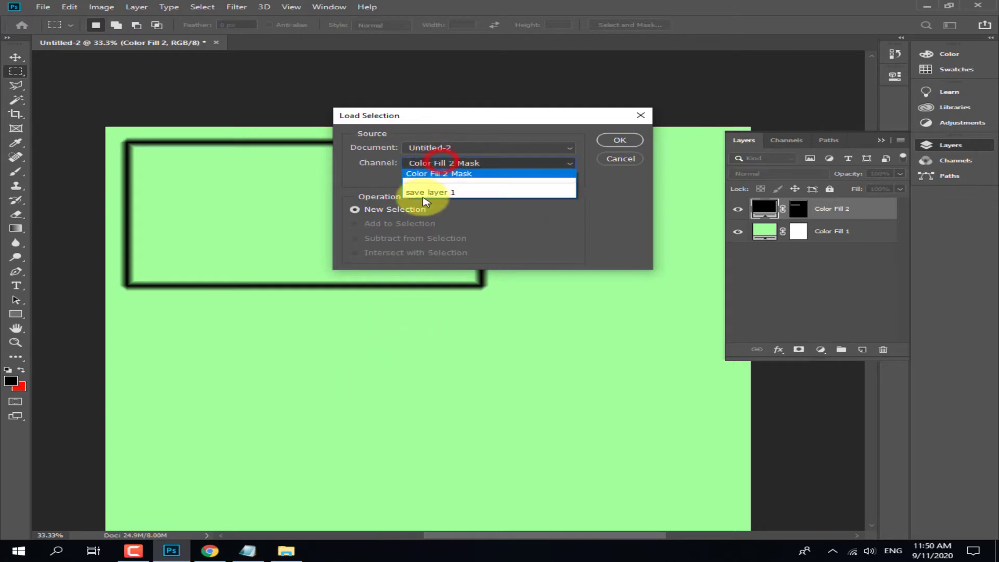
pyautogui.click(428, 193)
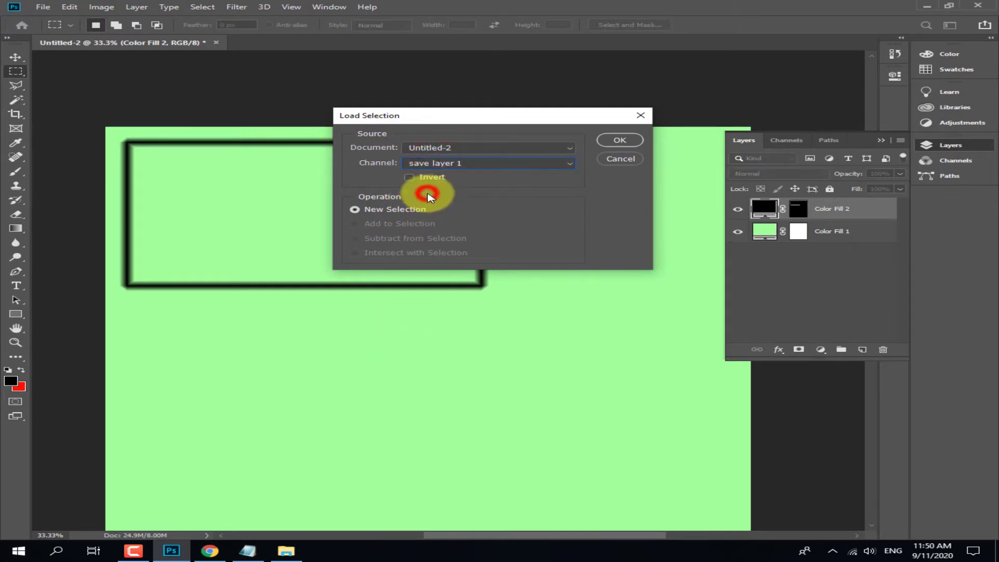
pyautogui.click(608, 142)
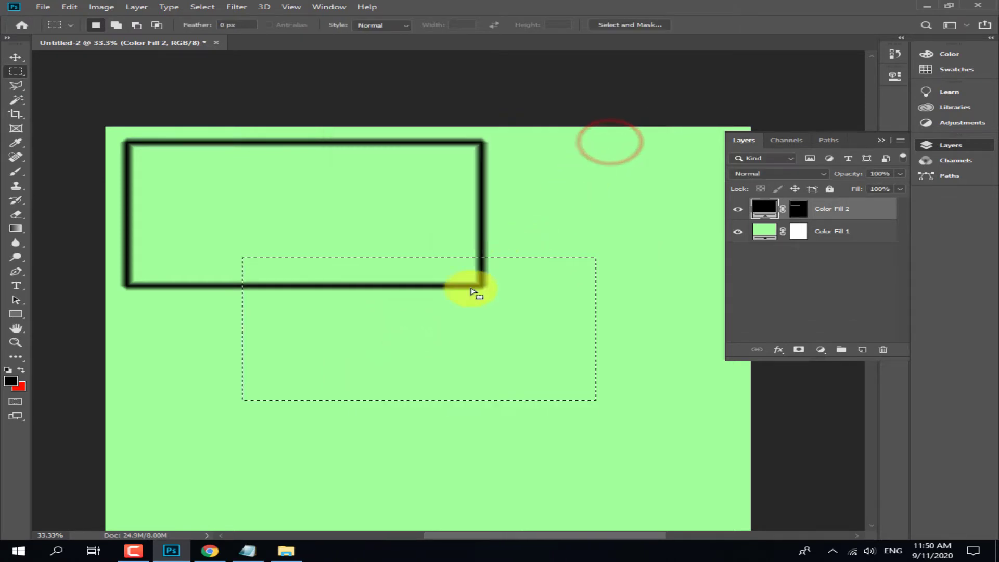
pyautogui.moveTo(465, 324); pyautogui.dragTo(475, 377)
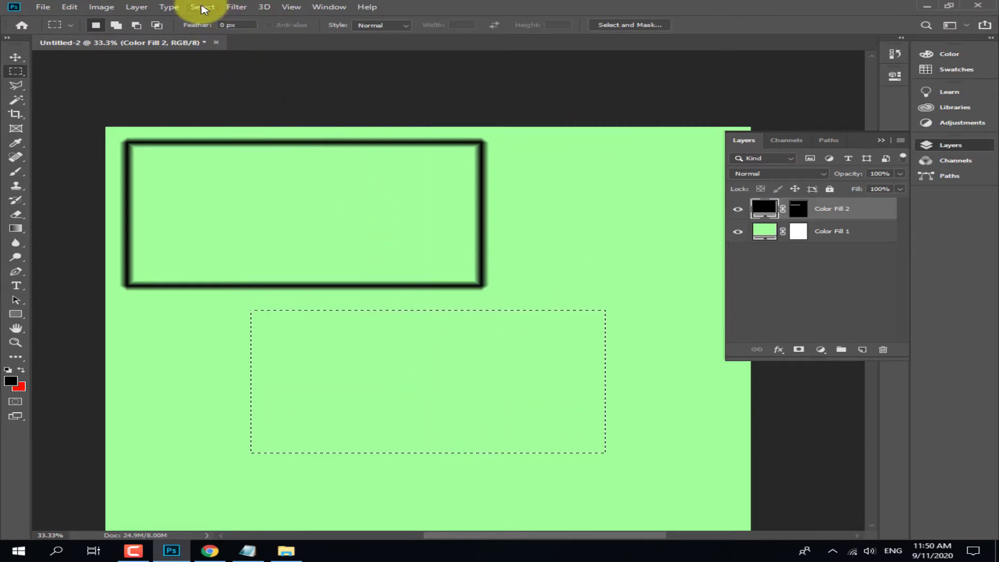
# Rename the black frame's layer as "border" and deselect all layers
pyautogui.click(203, 8)
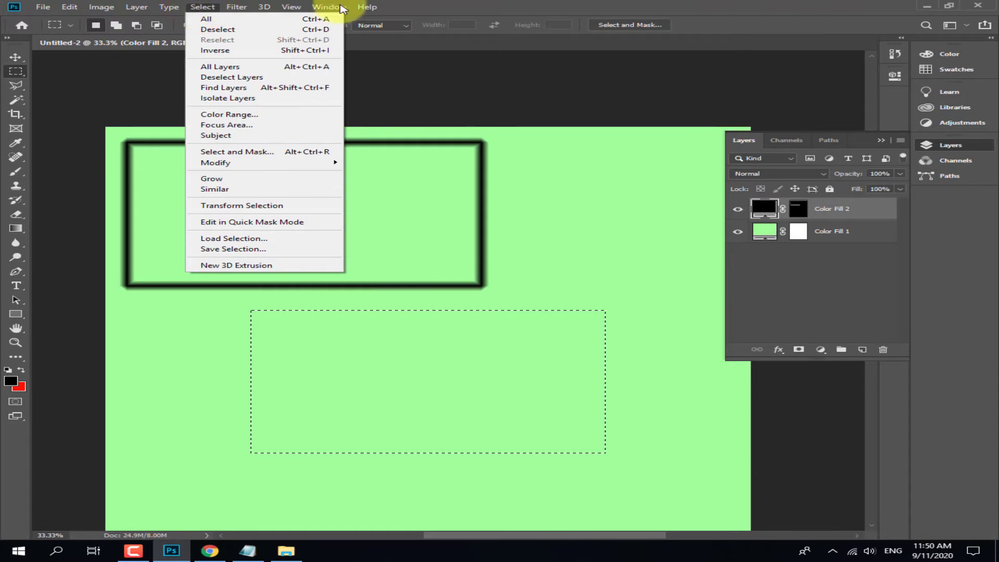
pyautogui.click(827, 211)
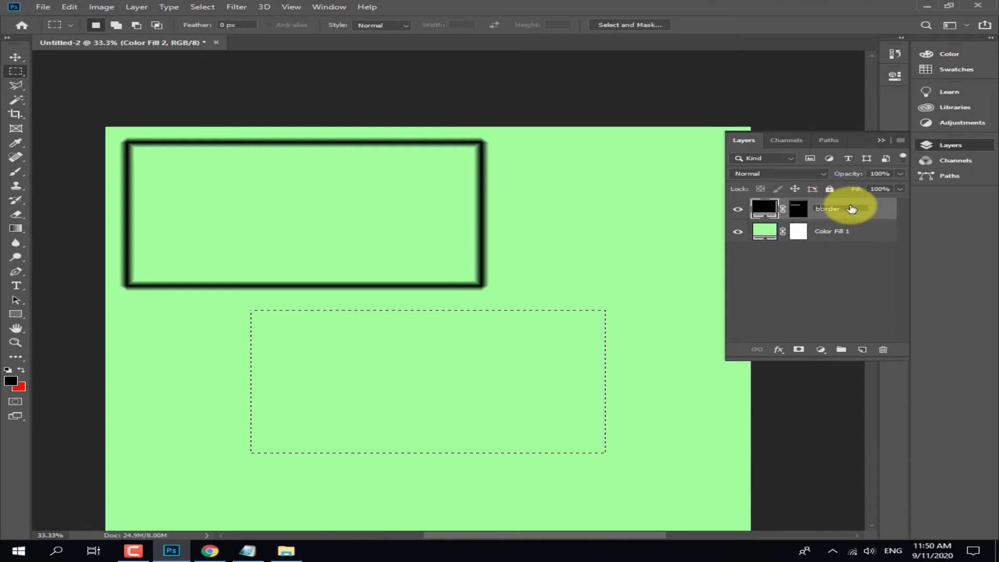
pyautogui.click(850, 207)
pyautogui.click(830, 257)
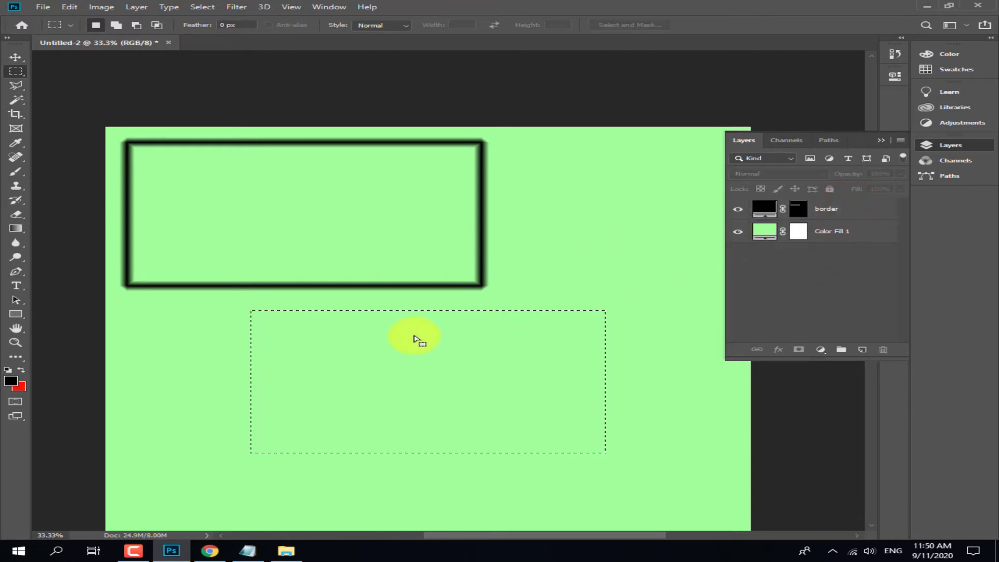
# Smooth the rectangular selection's corners with a sample radius of 20 pixels, applying the effect at canvas bounds
pyautogui.click(203, 7)
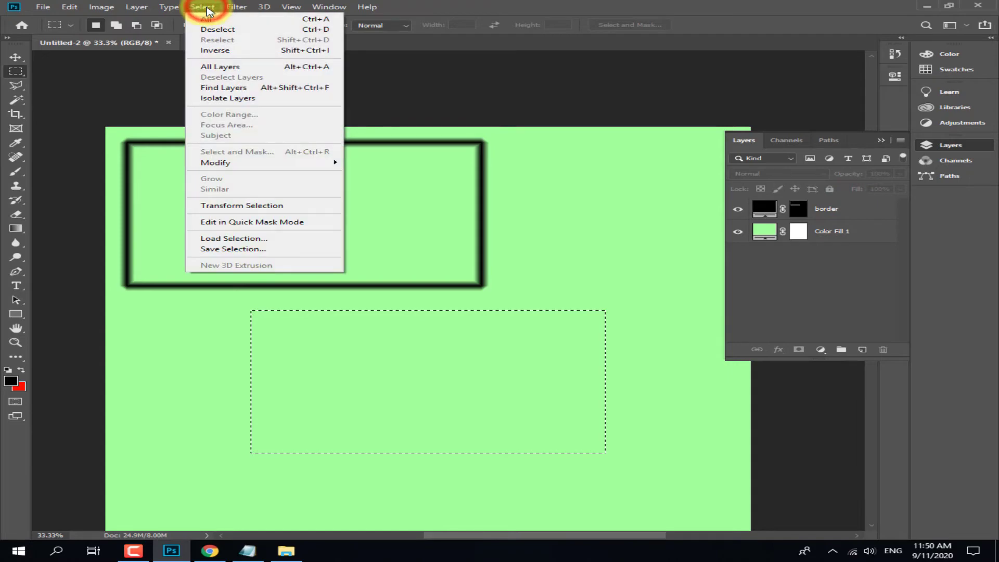
pyautogui.click(227, 164)
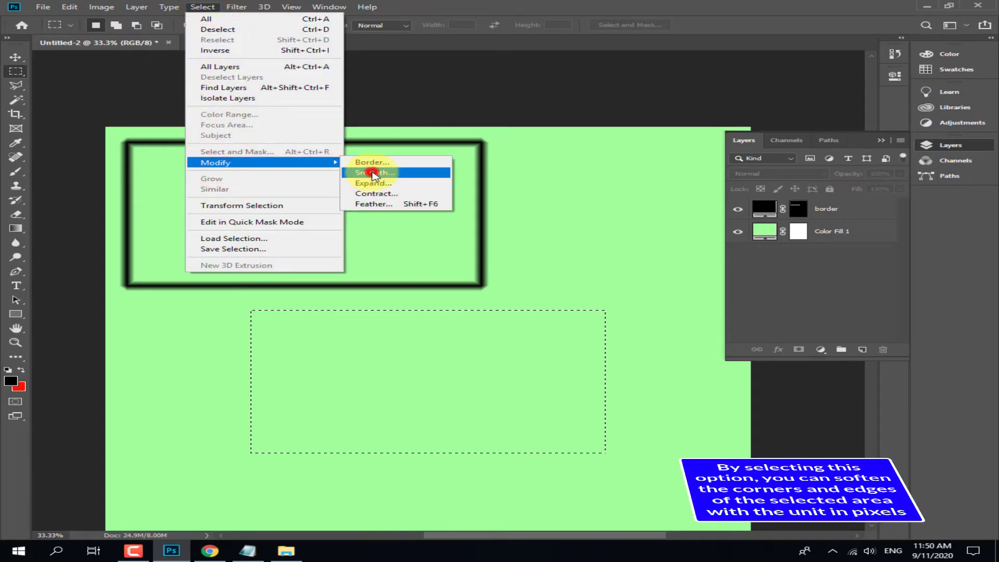
pyautogui.click(374, 174)
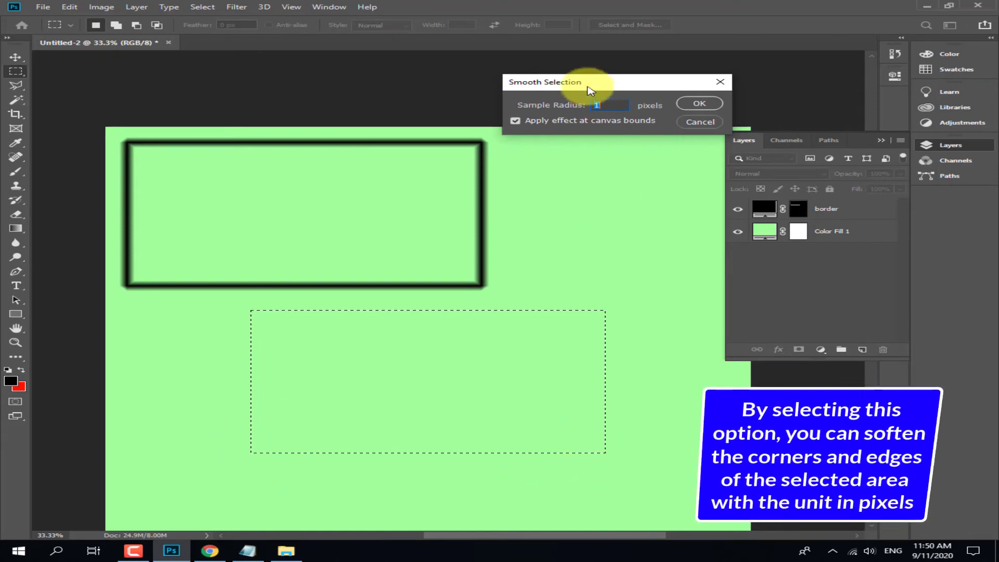
pyautogui.click(604, 105)
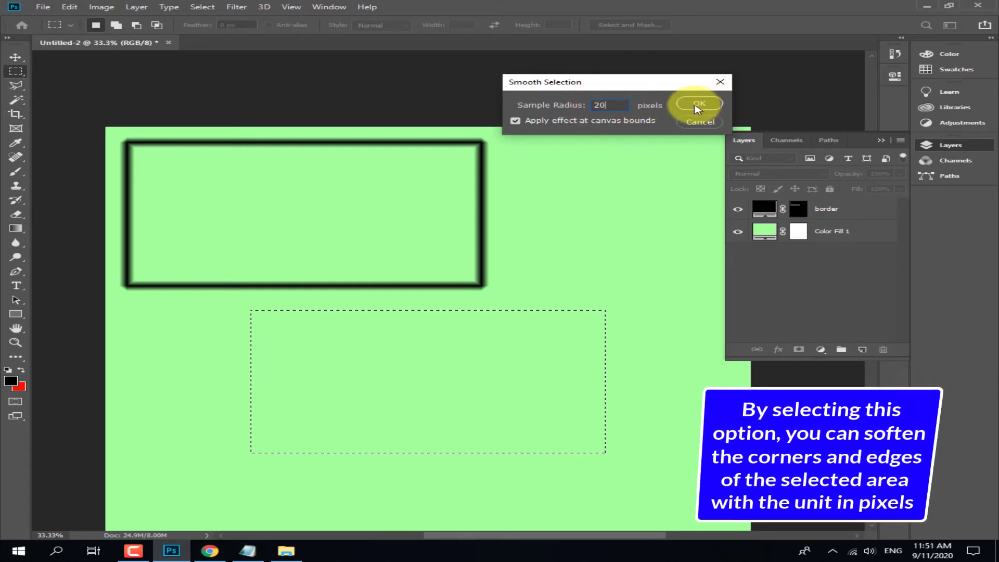
pyautogui.click(703, 103)
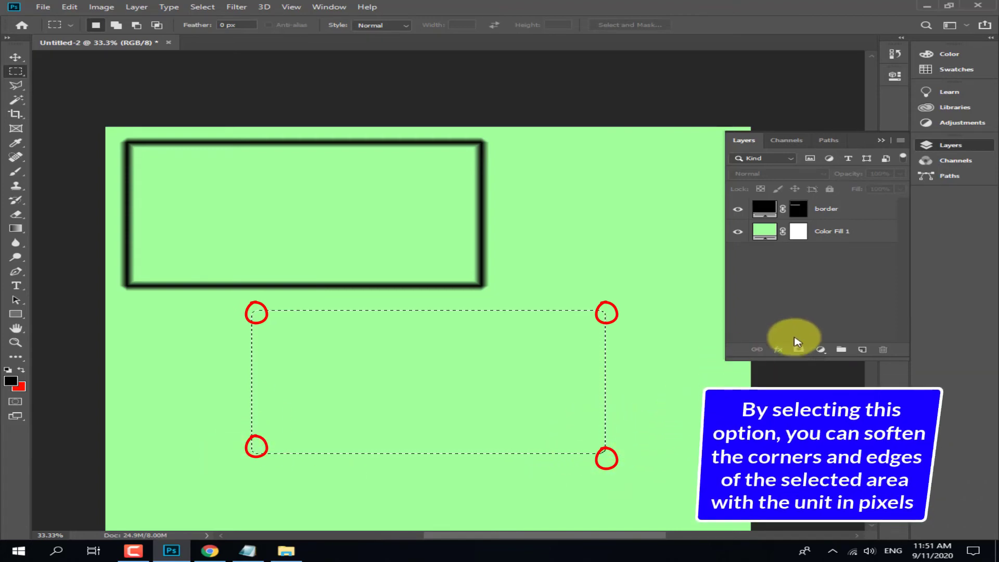
# Fill the smoothed selection with a black (000000) Solid Color layer
pyautogui.click(822, 351)
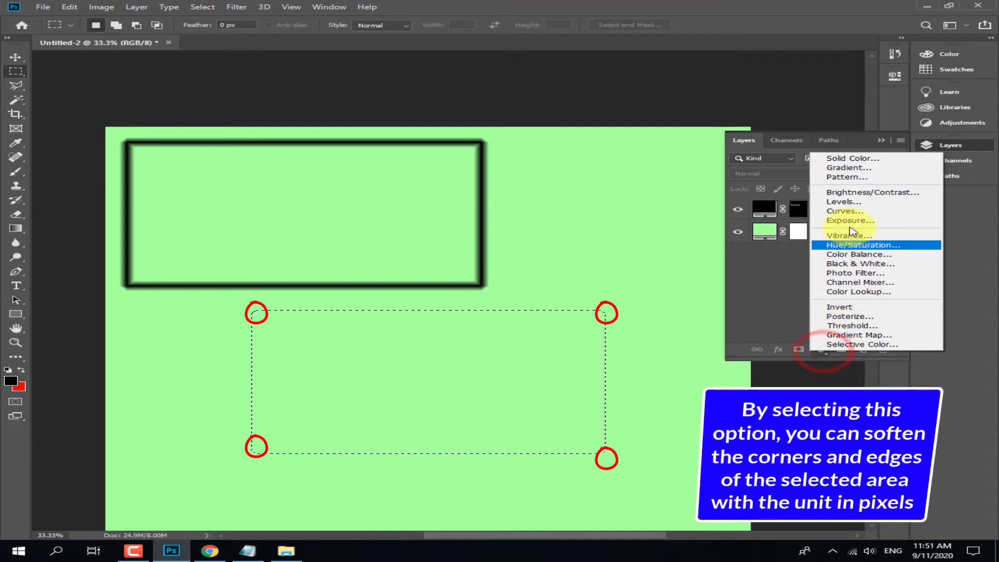
pyautogui.click(862, 160)
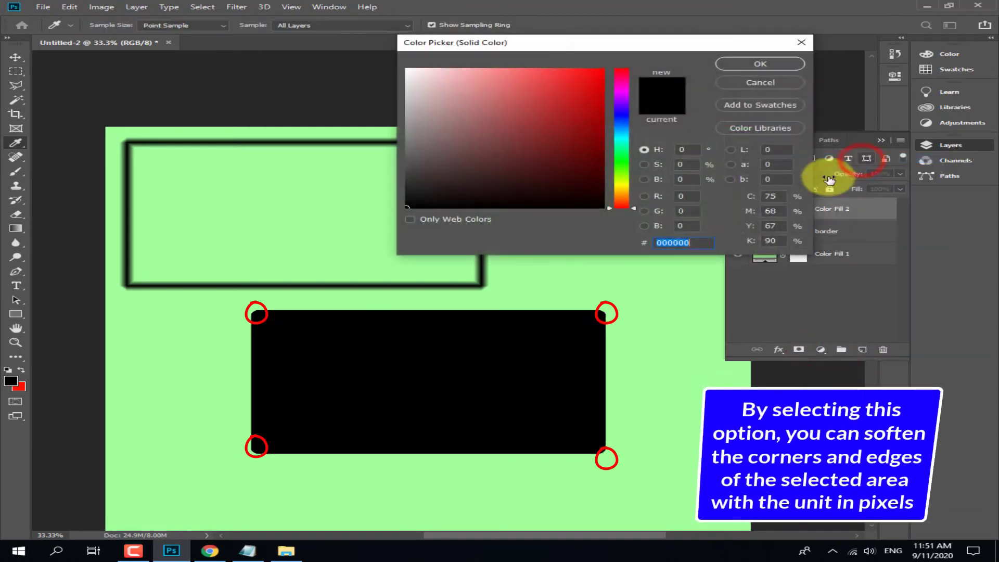
pyautogui.click(748, 68)
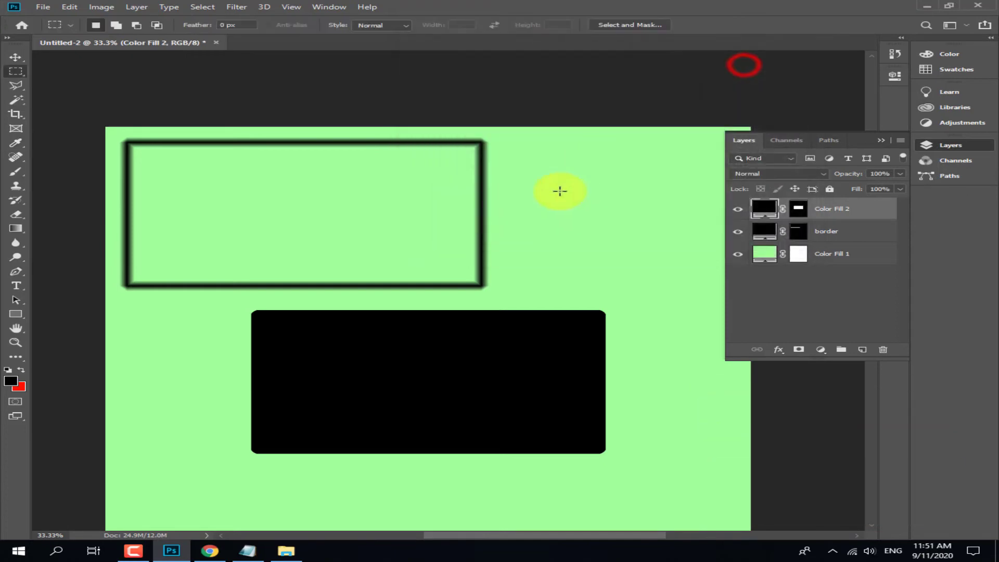
# Move the rounded black rectangle directly beneath the black frame, aligned with its edges, and rename its layer as "smooth"
pyautogui.click(16, 57)
pyautogui.moveTo(477, 355); pyautogui.dragTo(350, 351)
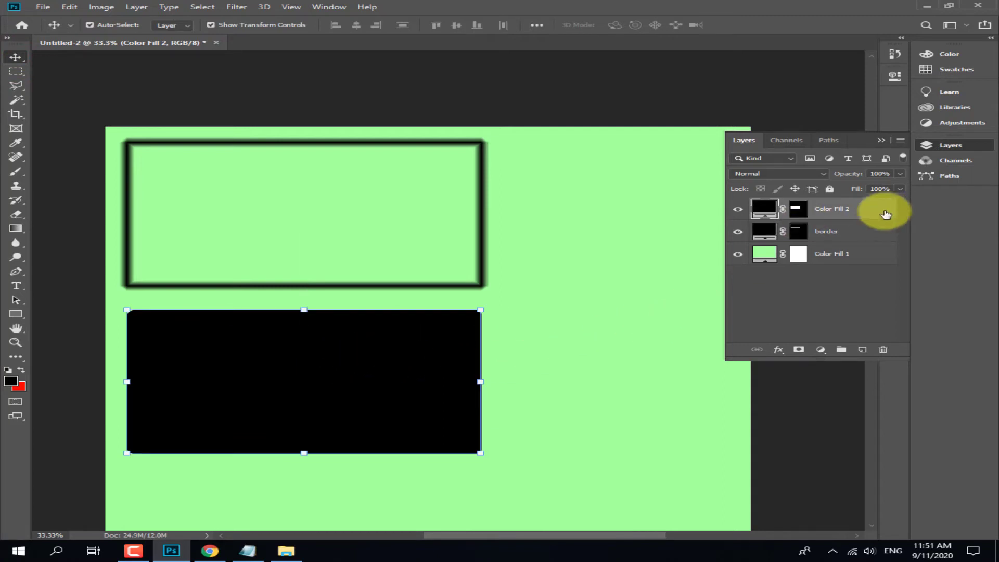
pyautogui.doubleClick(843, 209)
pyautogui.write('smooth')
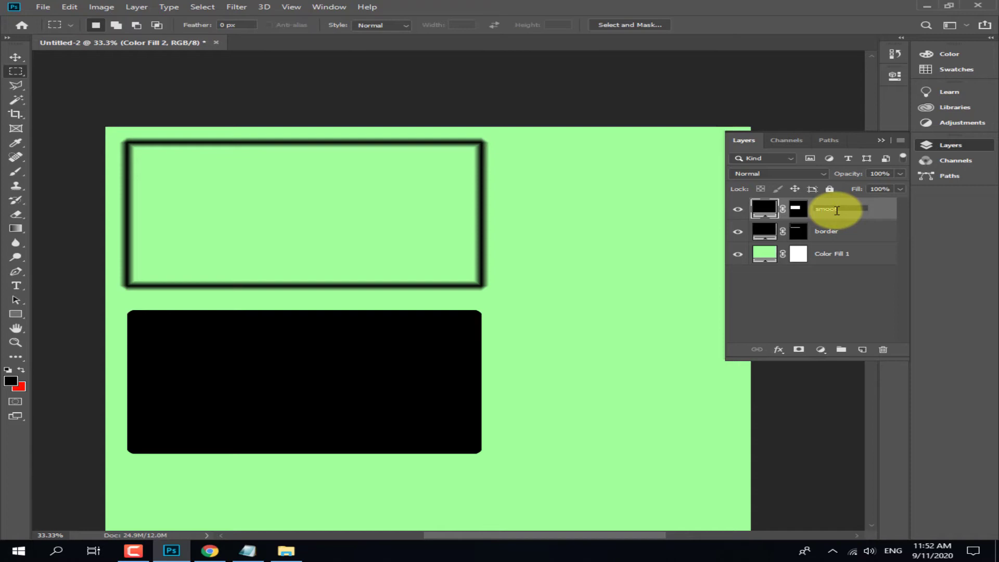
pyautogui.click(821, 296)
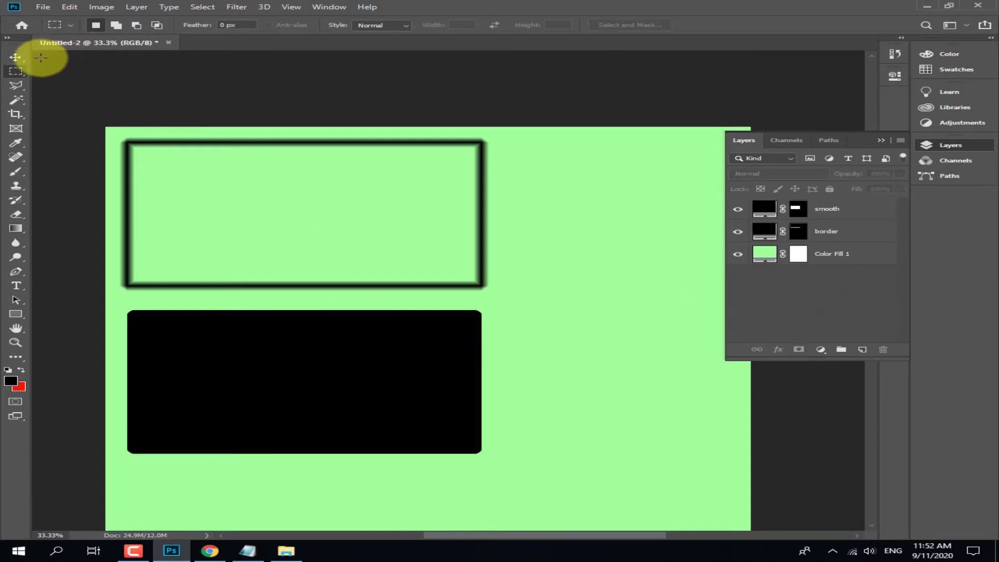
pyautogui.click(16, 57)
pyautogui.moveTo(281, 361)
pyautogui.mouseDown()
pyautogui.moveTo(289, 350)
pyautogui.moveTo(281, 349)
pyautogui.mouseUp()
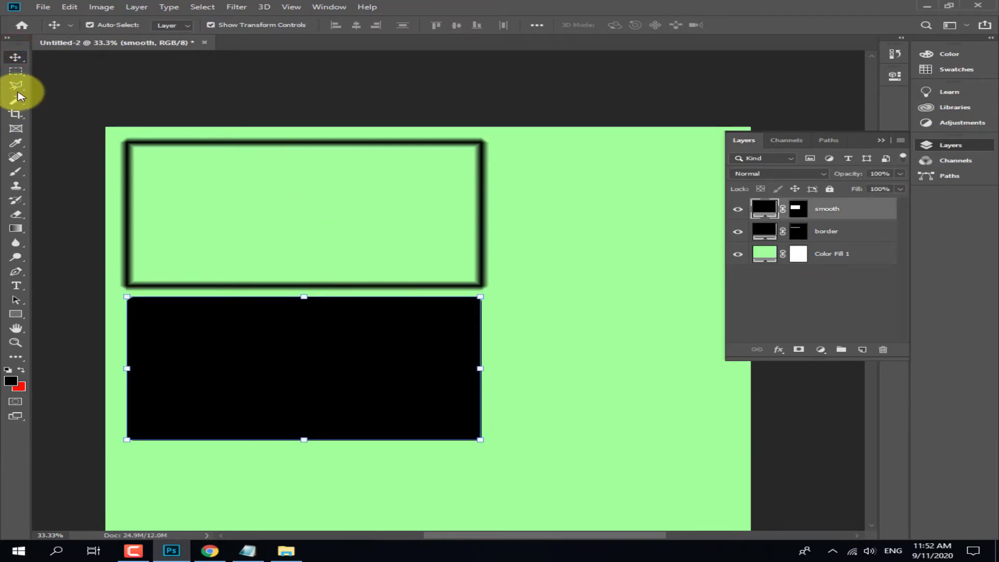
# Fill the rectangular selection below the rounded rectangle with a black (000000) Solid Color layer
pyautogui.click(15, 71)
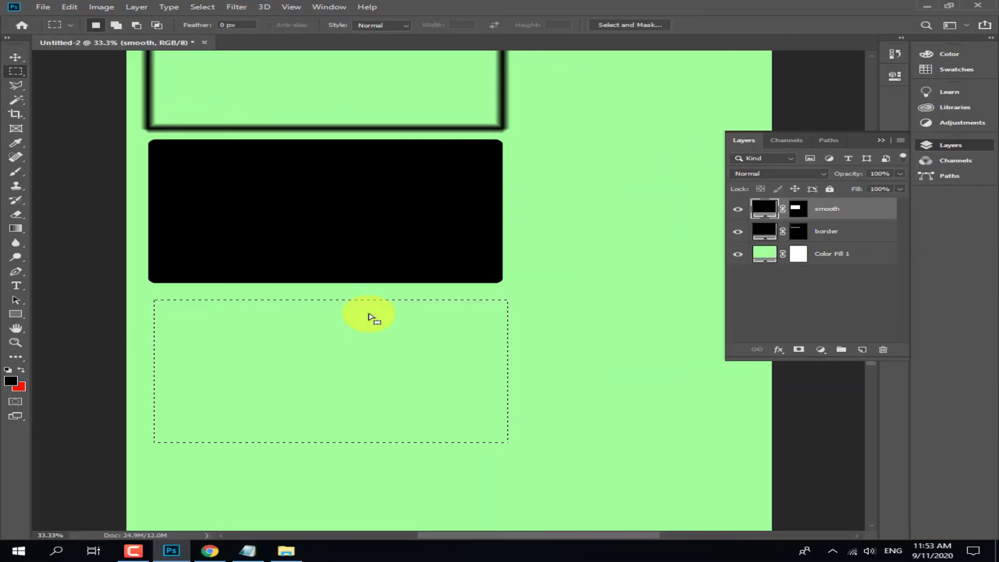
pyautogui.click(820, 352)
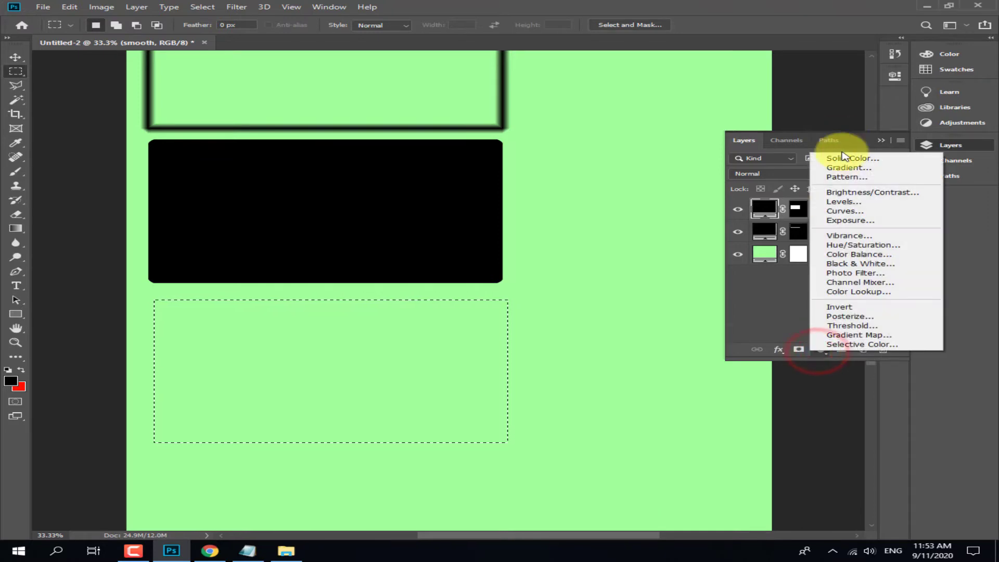
pyautogui.click(843, 156)
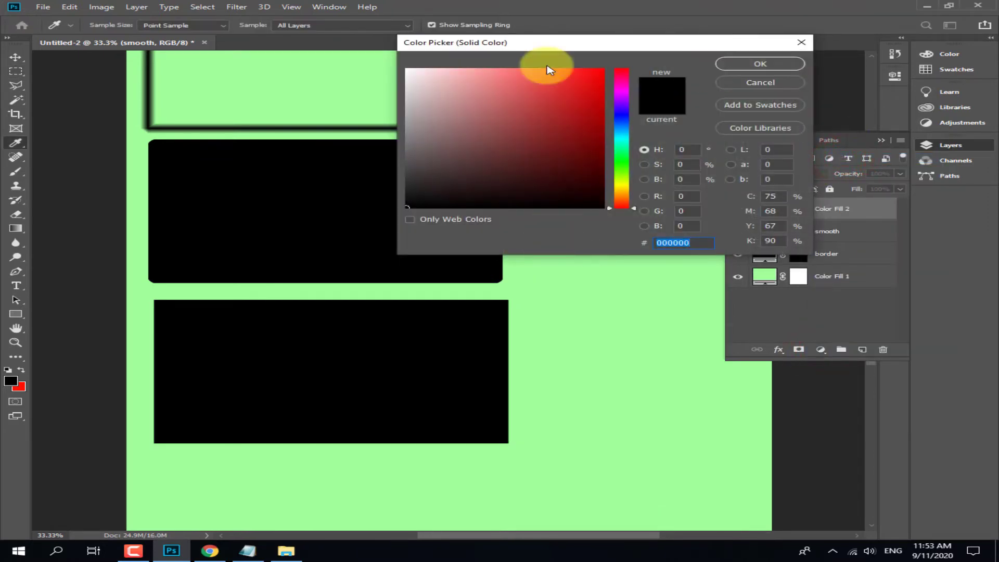
pyautogui.click(741, 71)
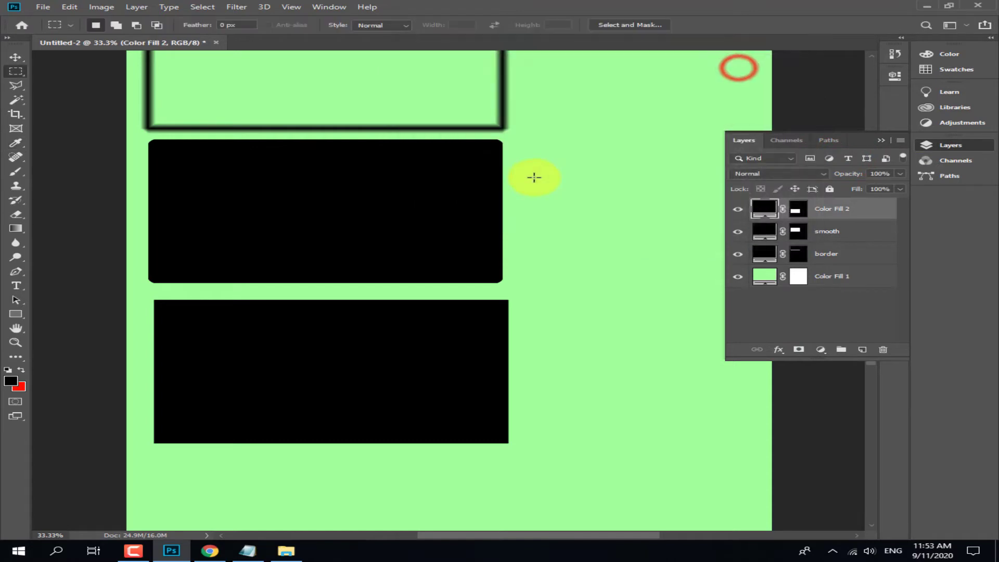
# Load the Color Fill 2 Mask channel as a new selection around the lowest black rectangle
pyautogui.rightClick(397, 315)
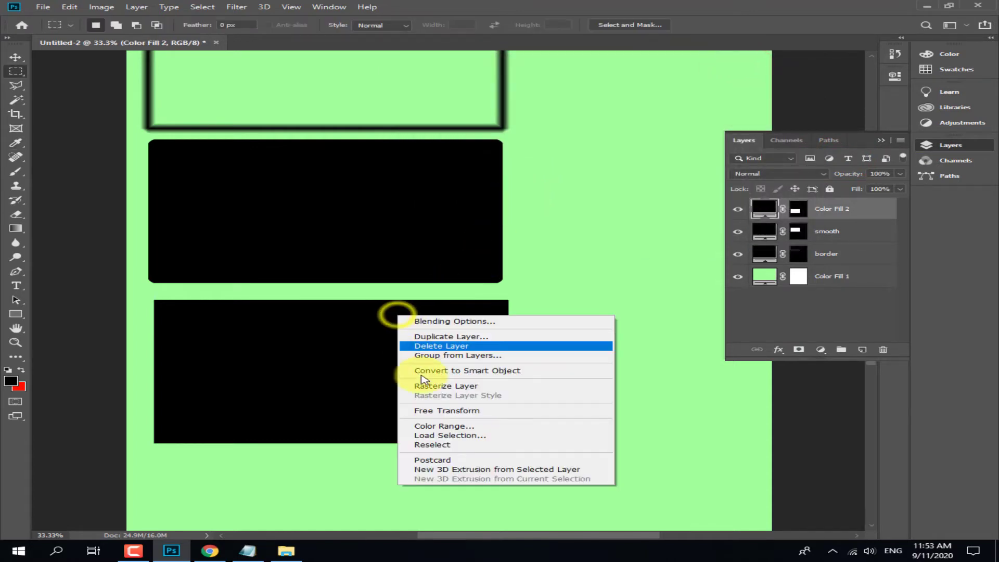
pyautogui.click(432, 435)
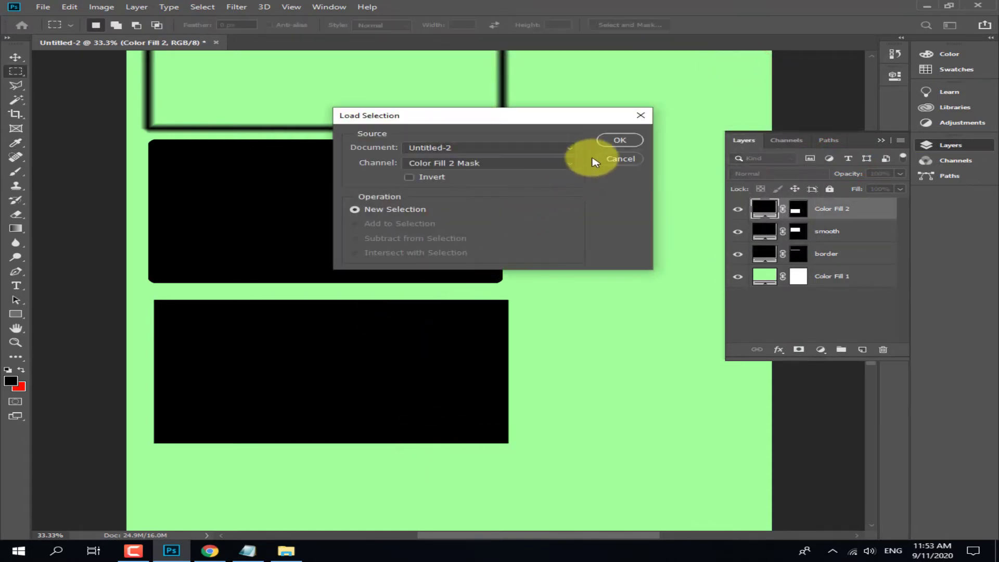
pyautogui.click(612, 140)
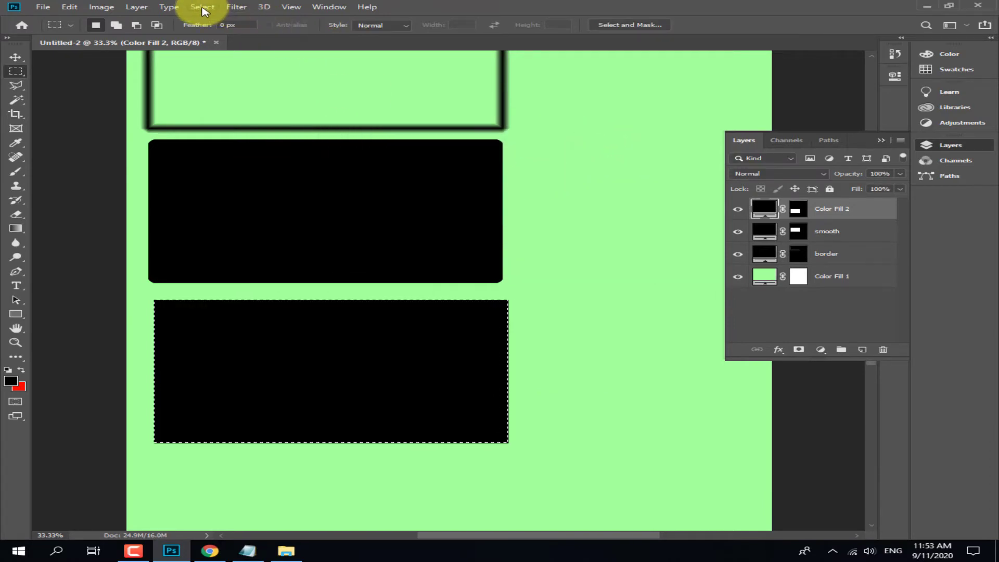
# Expand the rectangular selection by 10 pixels, without applying the effect at canvas bounds
pyautogui.click(202, 7)
pyautogui.click(217, 162)
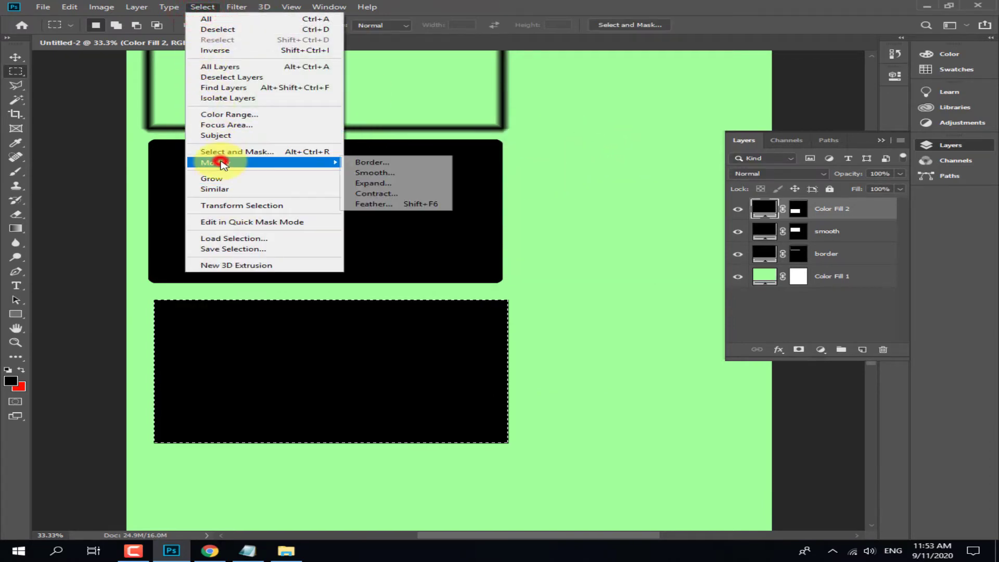
pyautogui.click(365, 183)
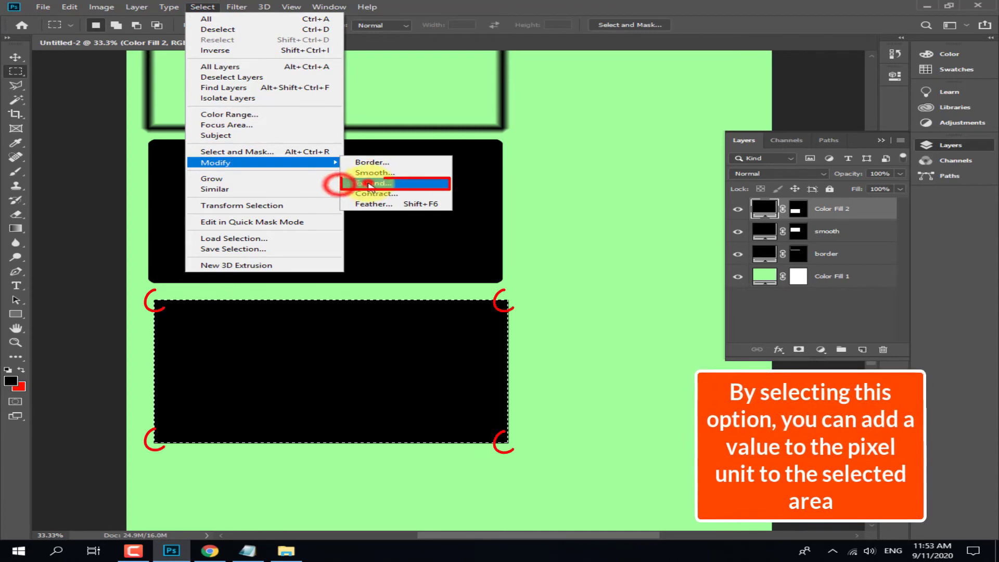
pyautogui.click(463, 175)
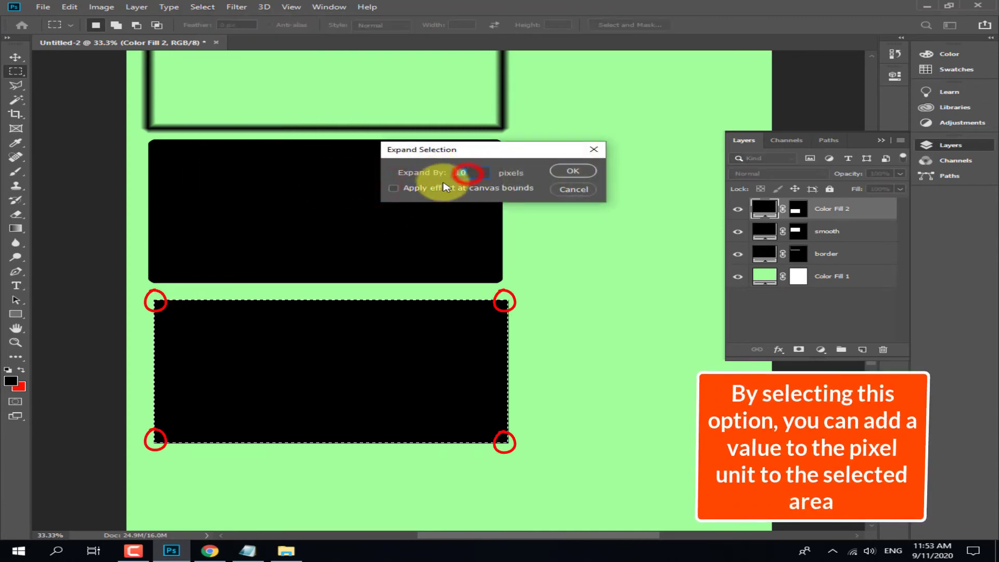
pyautogui.doubleClick(463, 174)
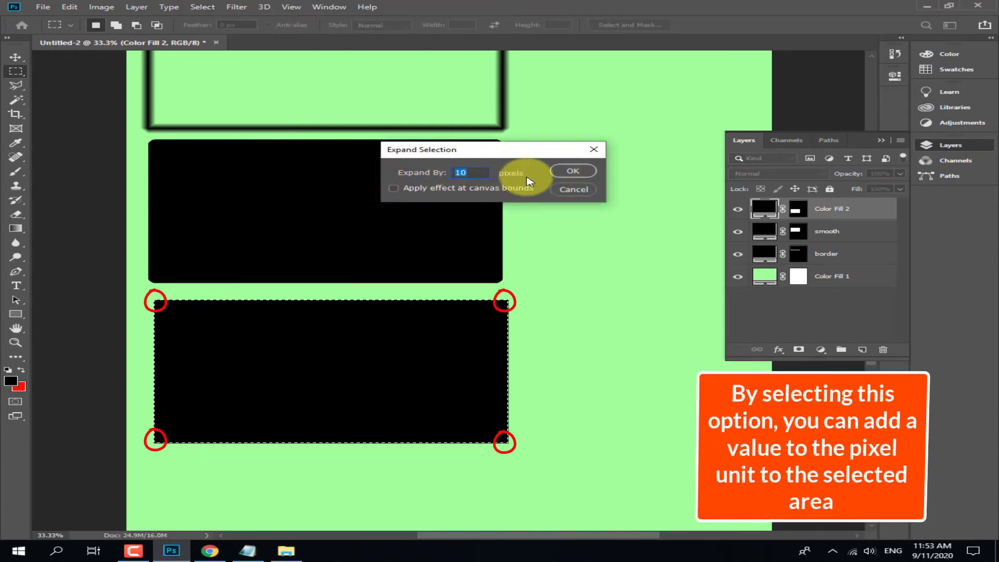
pyautogui.click(571, 172)
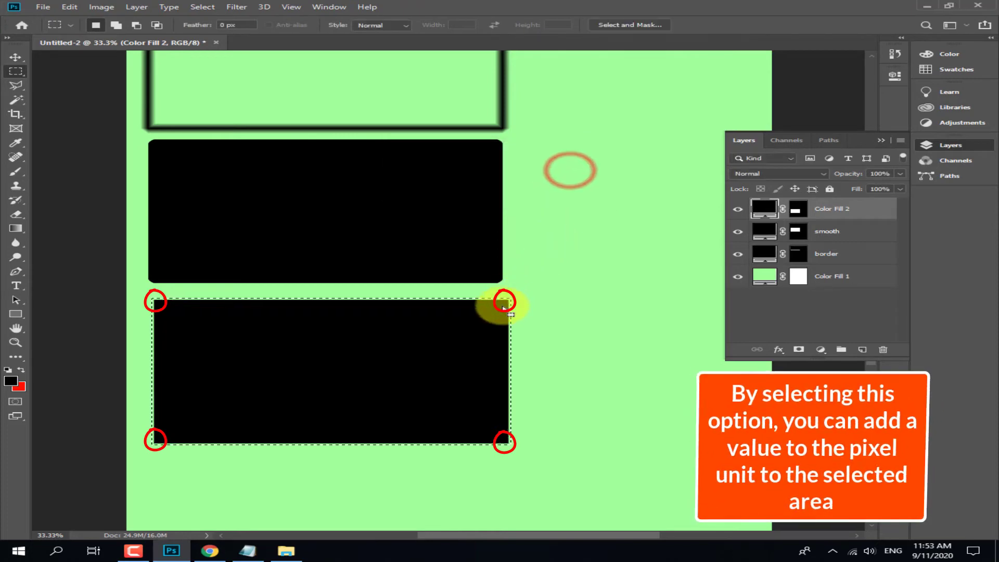
# Fill the expanded selection with a red (ff0000) Solid Color layer and place the Color Fill 2 layer above it
pyautogui.hotkey('ctrl', '+')
pyautogui.hotkey('ctrl', '+')
pyautogui.hotkey('ctrl', '+')
pyautogui.hotkey('ctrl', '+')
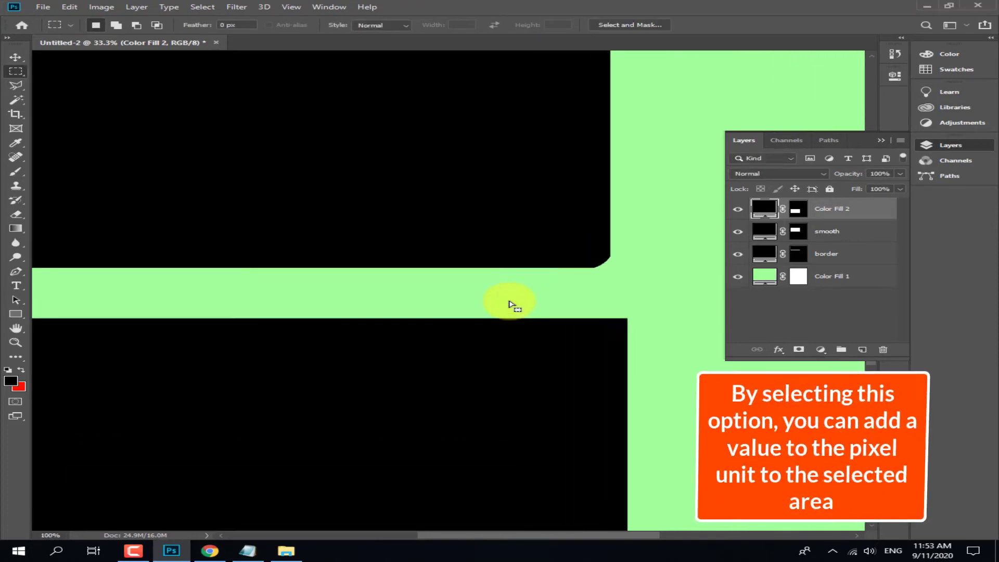
pyautogui.moveTo(597, 361); pyautogui.dragTo(388, 336)
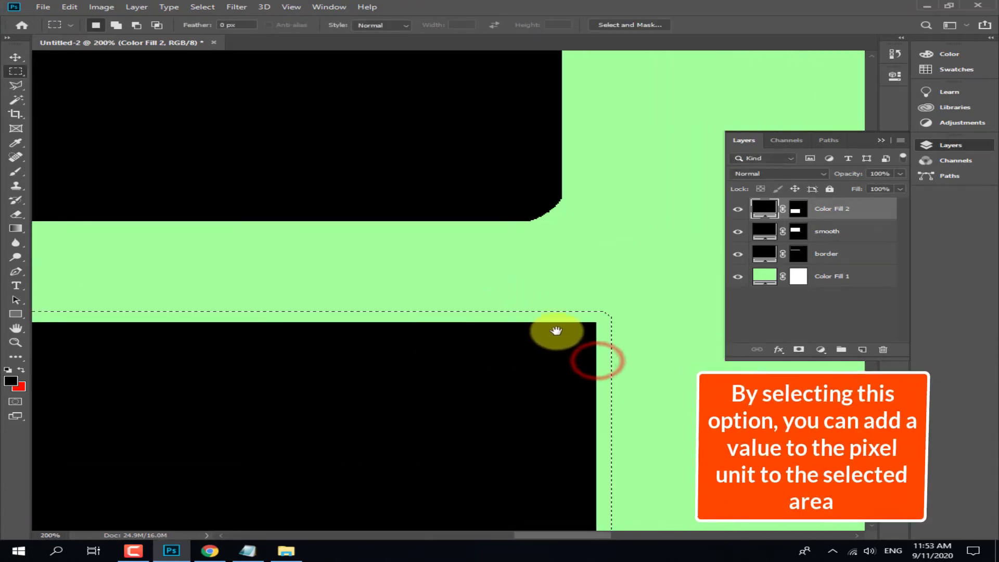
pyautogui.moveTo(557, 331); pyautogui.dragTo(472, 321)
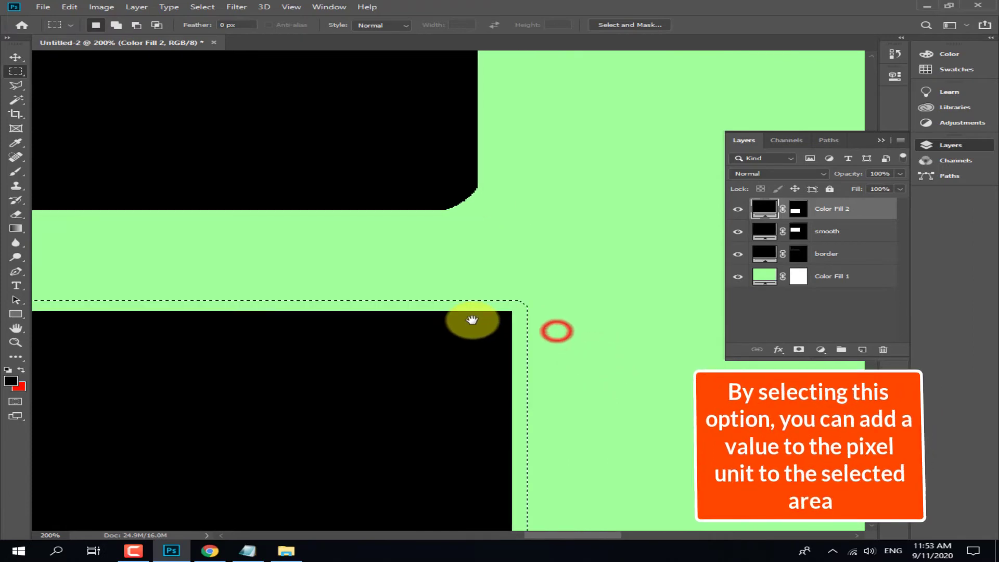
pyautogui.click(821, 350)
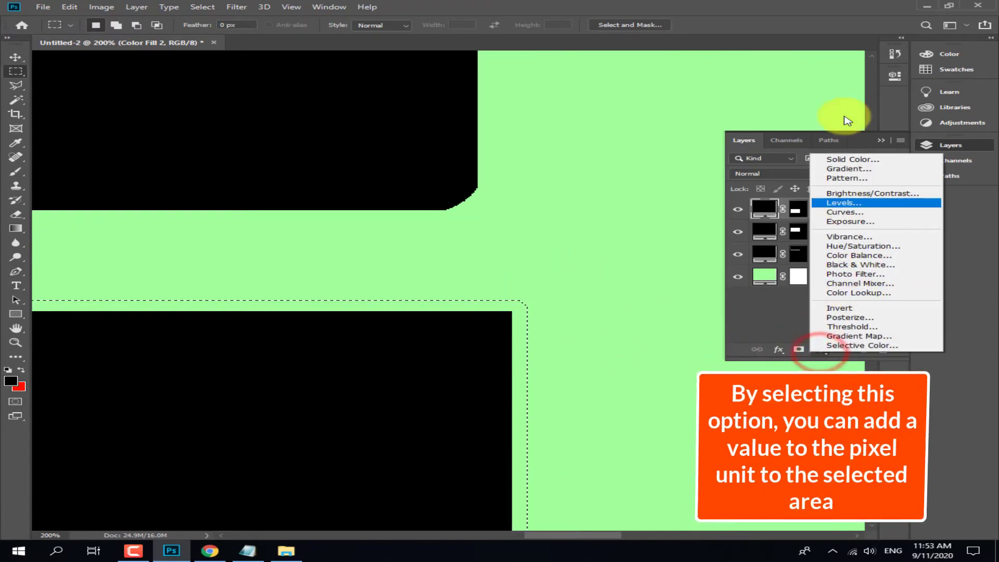
pyautogui.click(847, 160)
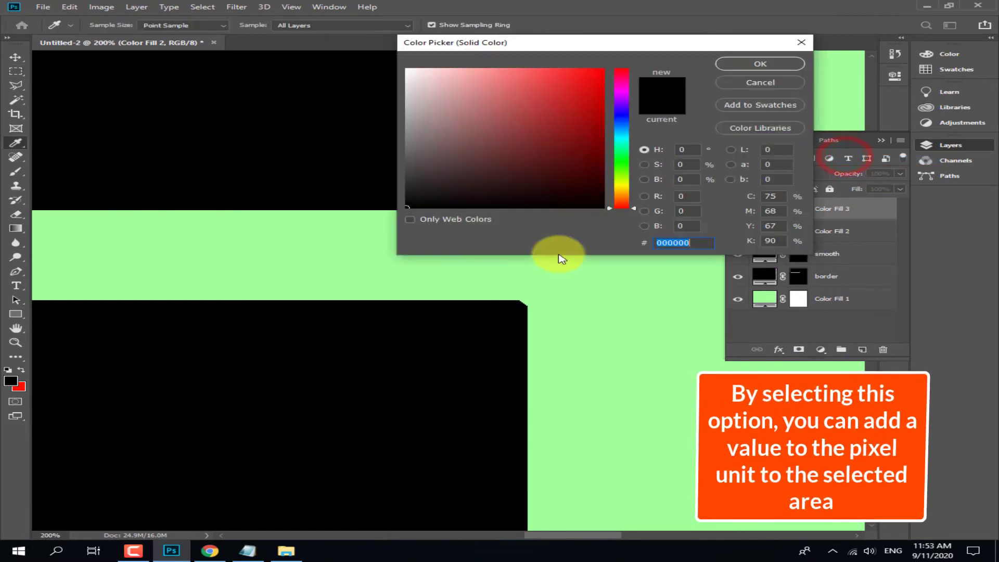
pyautogui.click(595, 83)
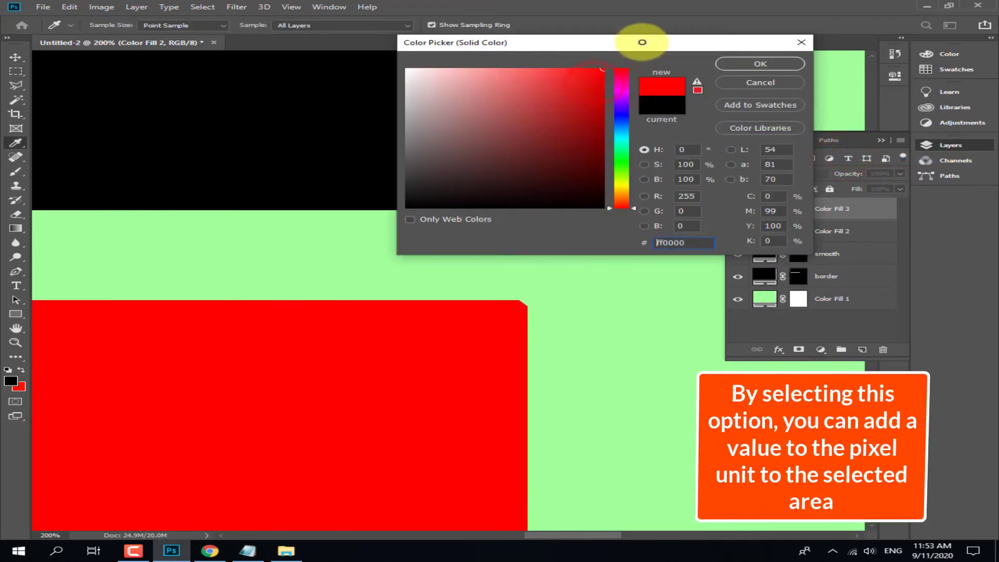
pyautogui.click(732, 65)
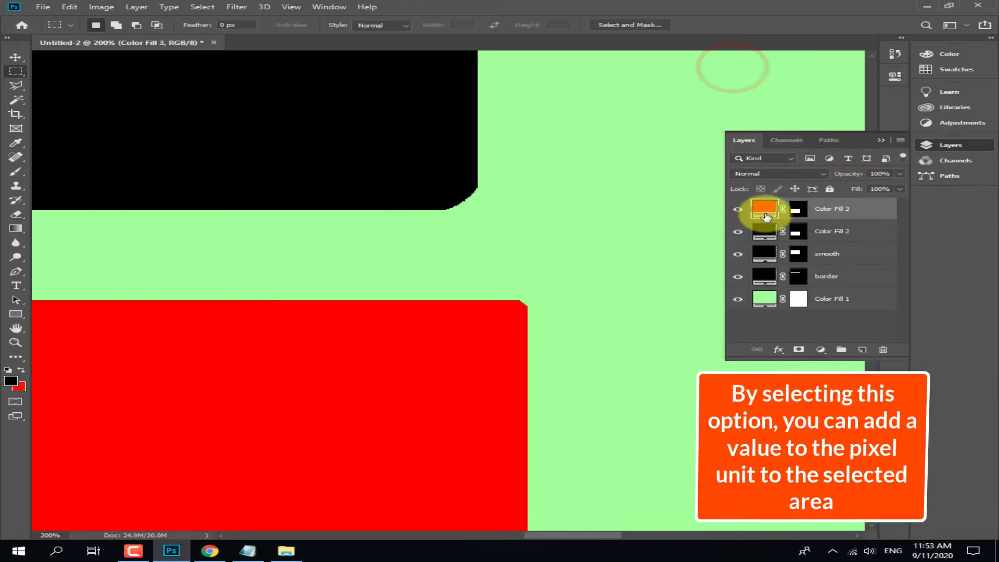
pyautogui.moveTo(829, 230); pyautogui.dragTo(809, 206)
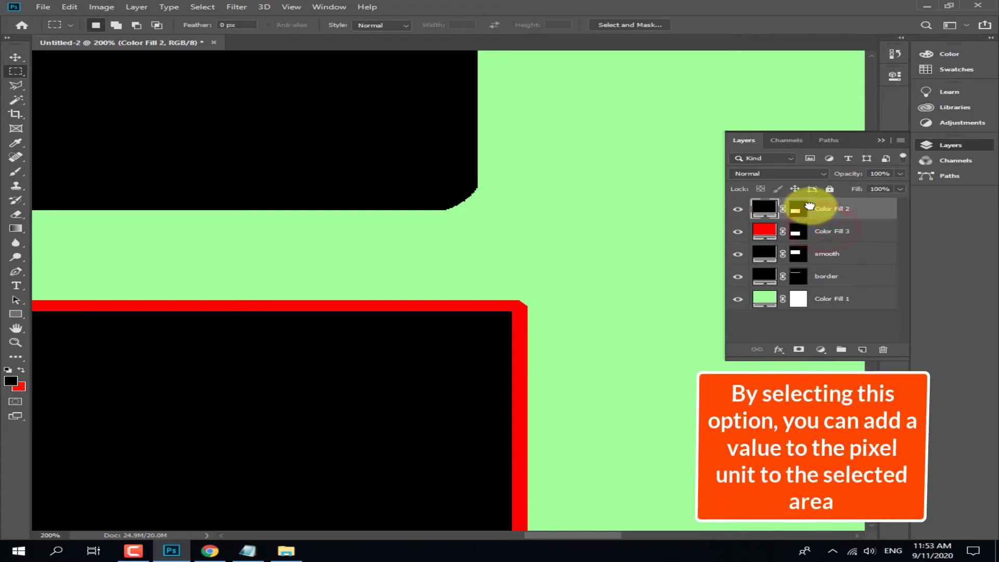
# Merge the Color Fill 2 and Color Fill 3 layers, and check the merged layer by hiding and showing it
pyautogui.hotkey('ctrl', '-')
pyautogui.hotkey('ctrl', '-')
pyautogui.hotkey('ctrl', '-')
pyautogui.hotkey('ctrl', '-')
pyautogui.hotkey('ctrl', '-')
pyautogui.hotkey('ctrl', '-')
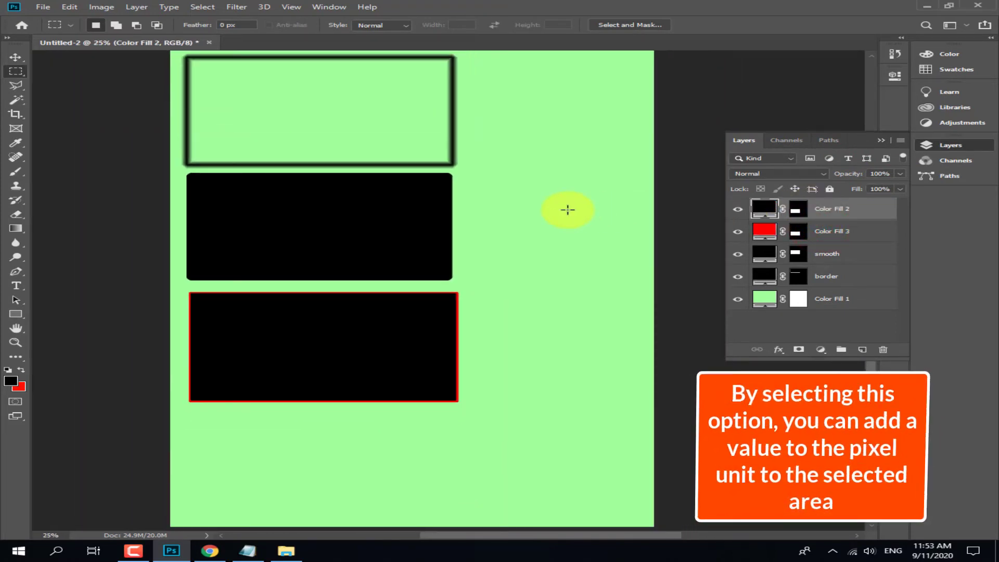
pyautogui.hotkey('ctrl', '+')
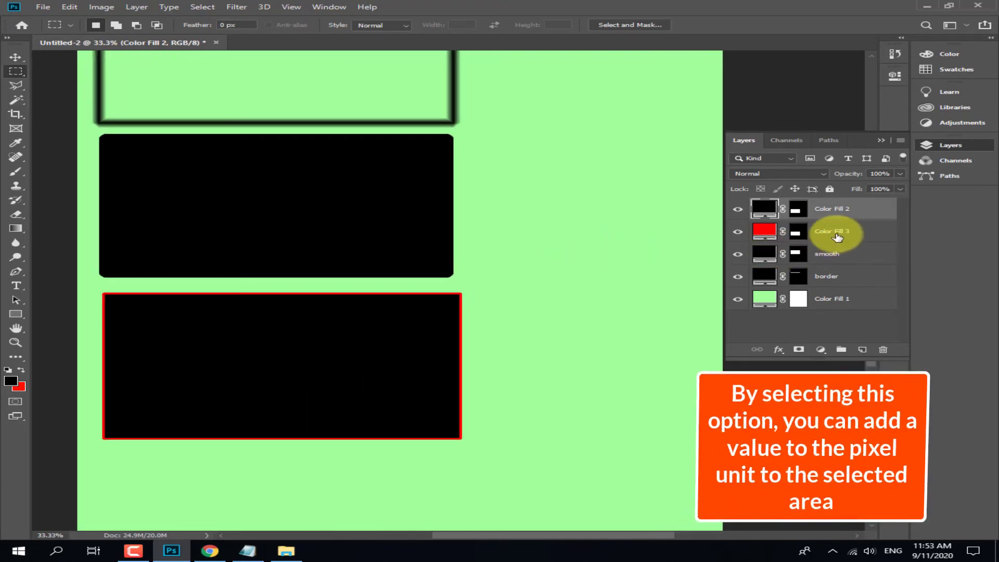
pyautogui.click(832, 232)
pyautogui.click(859, 209)
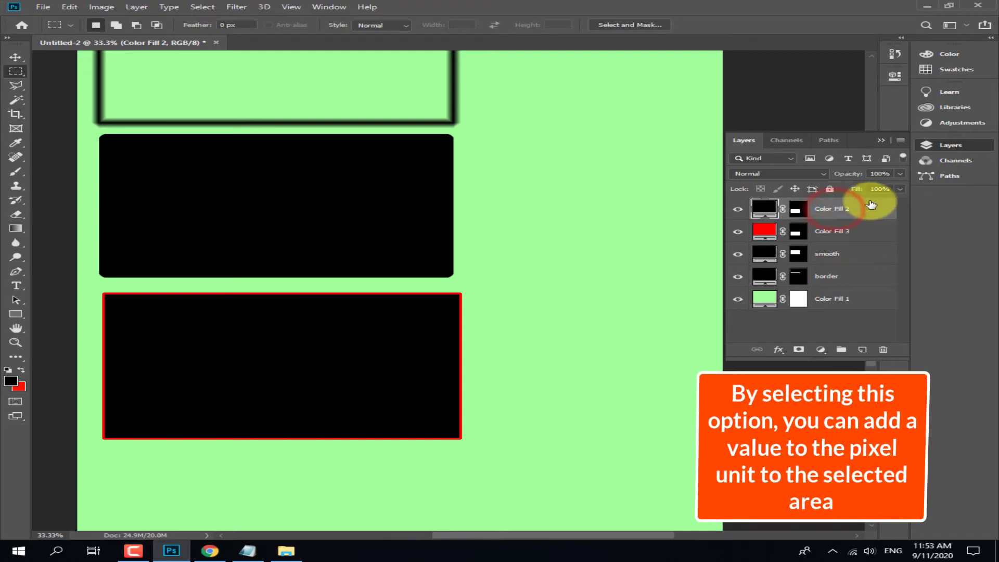
pyautogui.keyDown('shift'); pyautogui.click(856, 233); pyautogui.keyUp('shift')
pyautogui.click(900, 140)
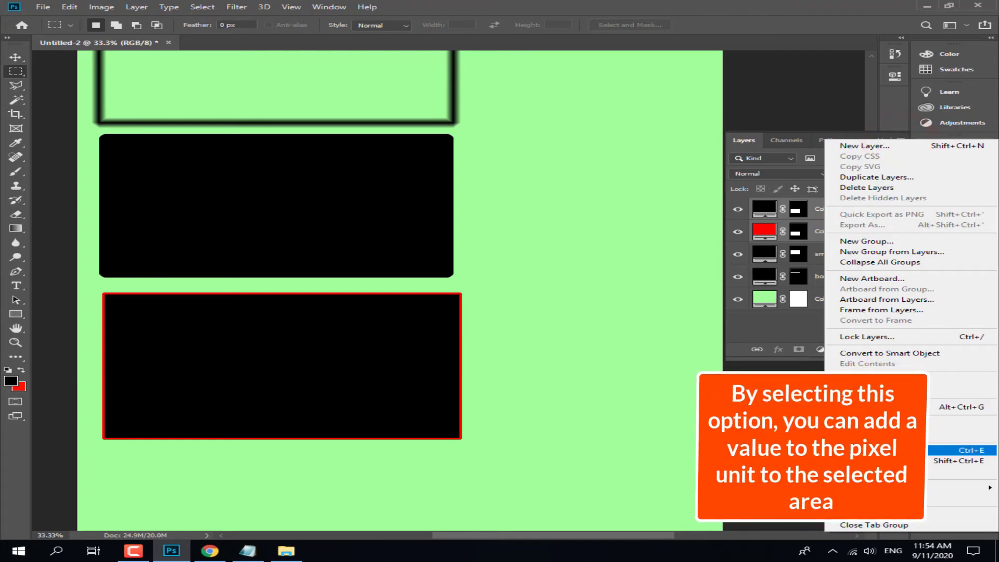
pyautogui.click(885, 450)
pyautogui.click(738, 210)
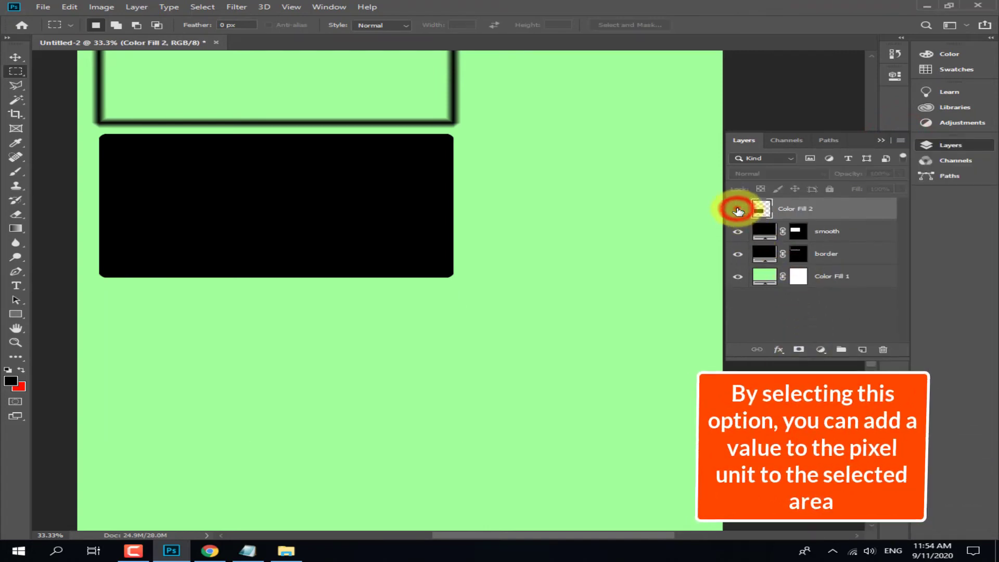
pyautogui.click(738, 209)
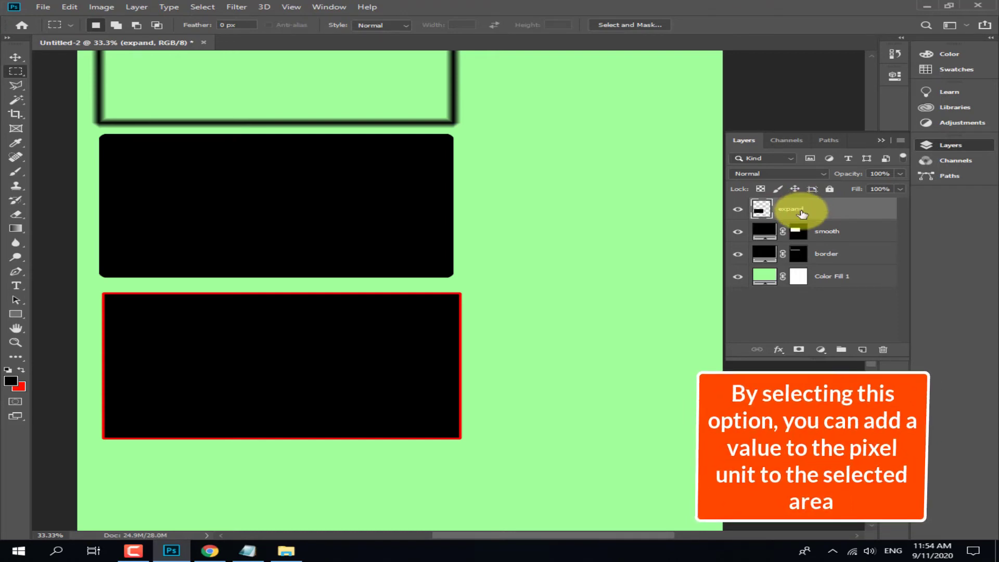
# Move the rounded black rectangle of the "smooth" layer slightly up, closer to the black frame
pyautogui.moveTo(328, 314); pyautogui.dragTo(349, 282)
pyautogui.click(16, 56)
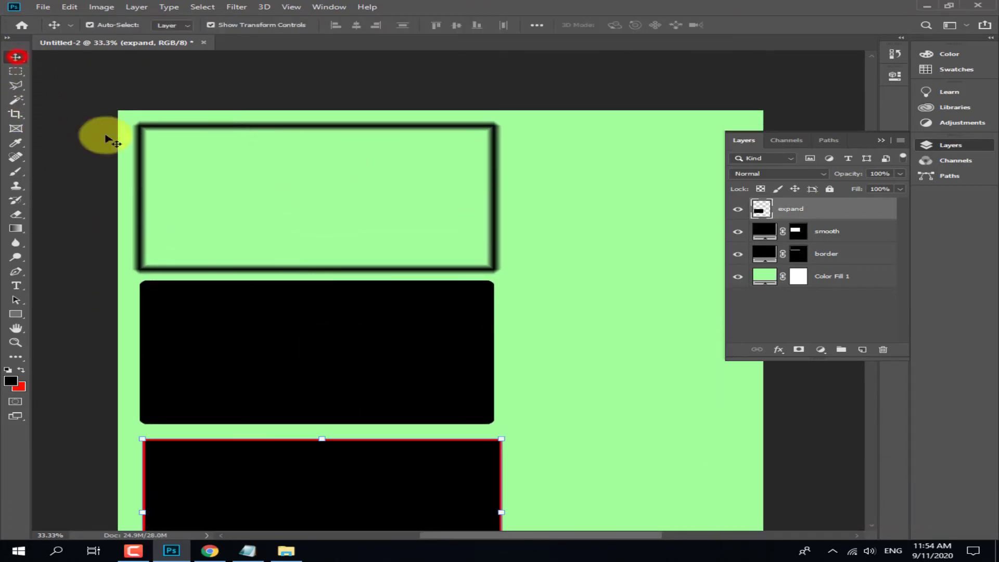
pyautogui.click(252, 269)
pyautogui.click(326, 339)
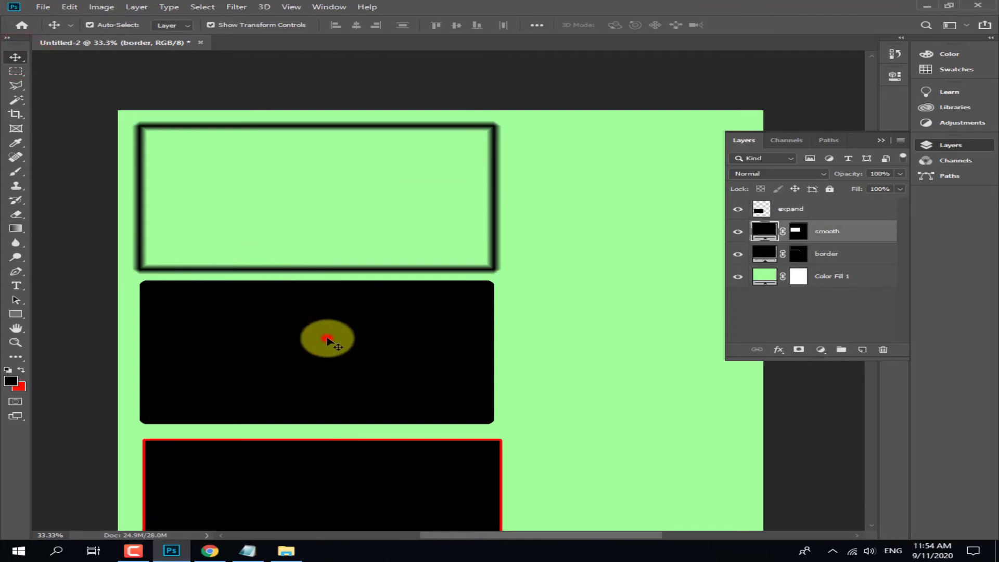
pyautogui.moveTo(327, 342); pyautogui.dragTo(327, 339)
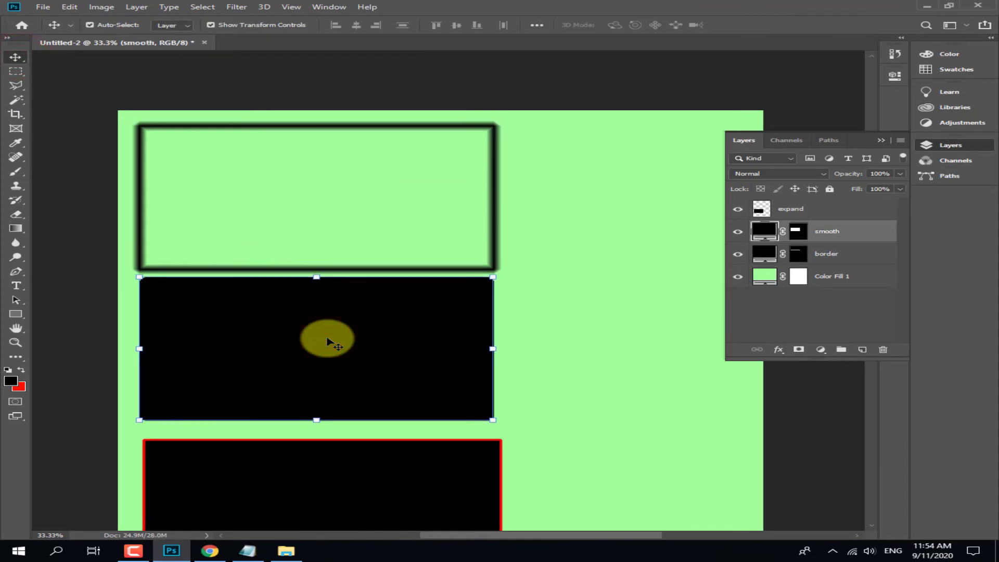
# Move the red-outlined rectangle of the "expand" layer straight up until it sits just below the rounded rectangle
pyautogui.click(324, 471)
pyautogui.press('Up')
pyautogui.press('Up')
pyautogui.press('Up')
pyautogui.press('Up')
pyautogui.press('Up')
pyautogui.press('Up')
pyautogui.press('Up')
pyautogui.press('Up')
pyautogui.press('Up')
pyautogui.press('Up')
pyautogui.press('Up')
pyautogui.press('Up')
pyautogui.press('Up')
pyautogui.press('Up')
pyautogui.press('Up')
pyautogui.press('Up')
pyautogui.press('Up')
pyautogui.press('Up')
pyautogui.press('Up')
pyautogui.press('Up')
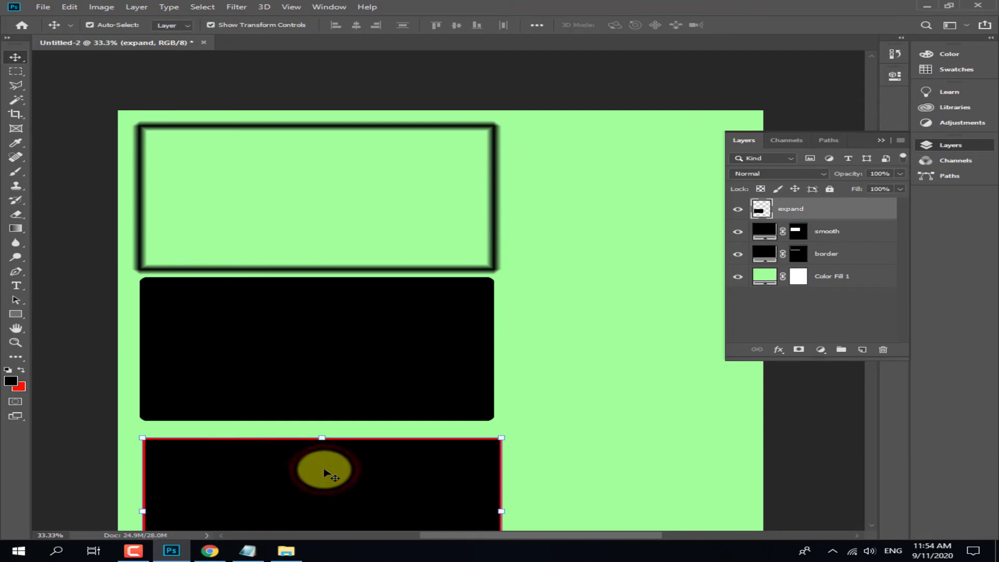
pyautogui.press('Up')
pyautogui.press('Up')
pyautogui.press('Up')
pyautogui.press('Up')
pyautogui.press('Up')
pyautogui.press('Up')
pyautogui.press('Up')
pyautogui.press('Up')
pyautogui.press('Up')
pyautogui.press('Up')
pyautogui.press('Up')
pyautogui.press('Up')
pyautogui.press('Up')
pyautogui.press('Up')
pyautogui.press('Up')
pyautogui.press('Up')
pyautogui.press('Up')
pyautogui.press('Up')
pyautogui.press('Up')
pyautogui.press('Up')
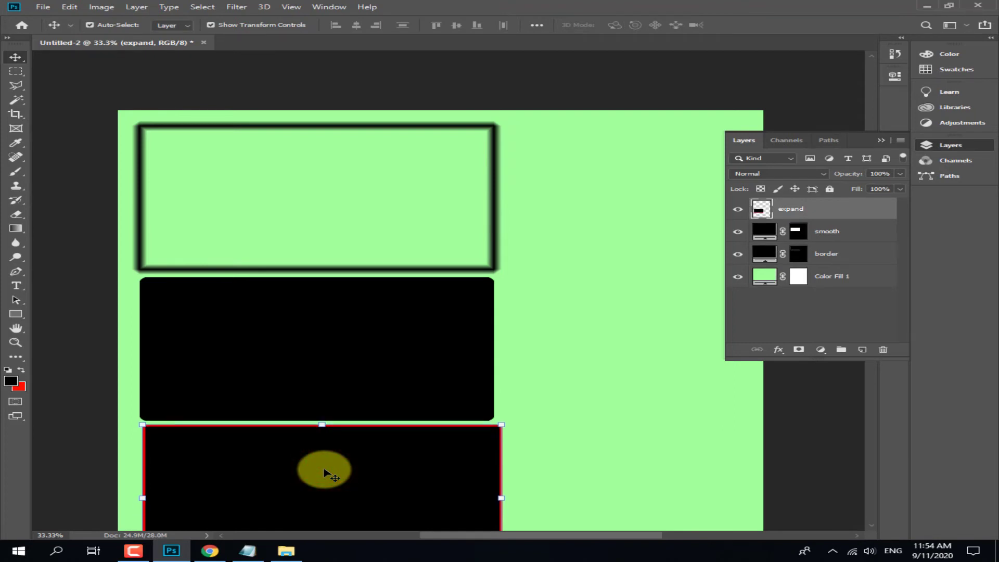
# Load the saved selection "save layer 1" and move its outline just below the red-outlined black rectangle
pyautogui.moveTo(323, 474); pyautogui.dragTo(420, 103)
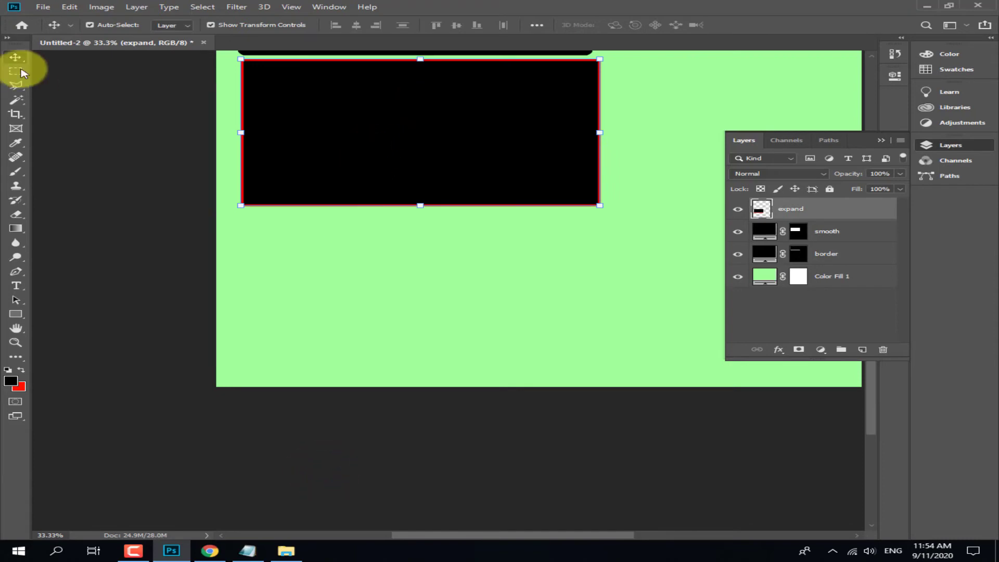
pyautogui.click(16, 69)
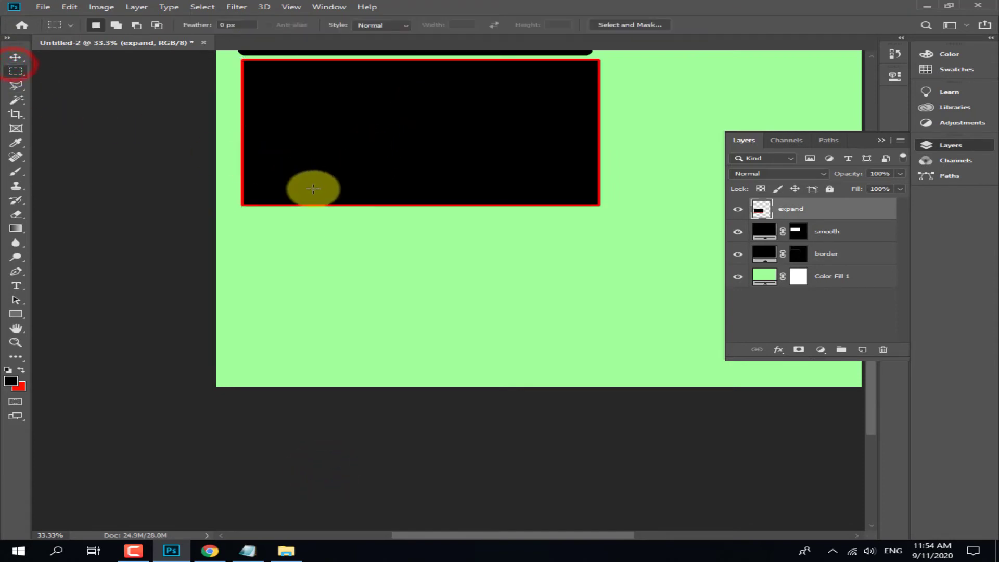
pyautogui.click(321, 218)
pyautogui.rightClick(318, 218)
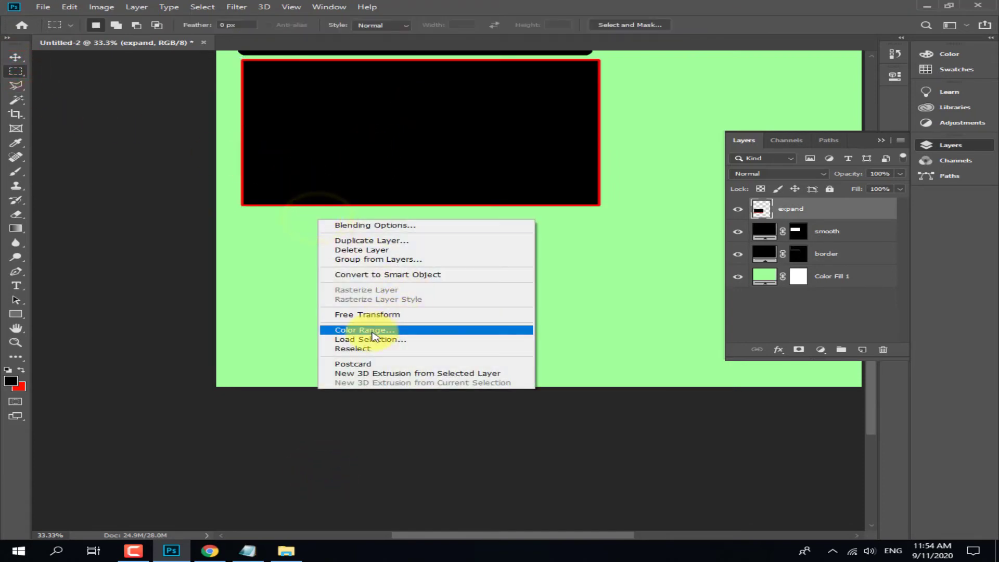
pyautogui.click(348, 337)
pyautogui.click(468, 163)
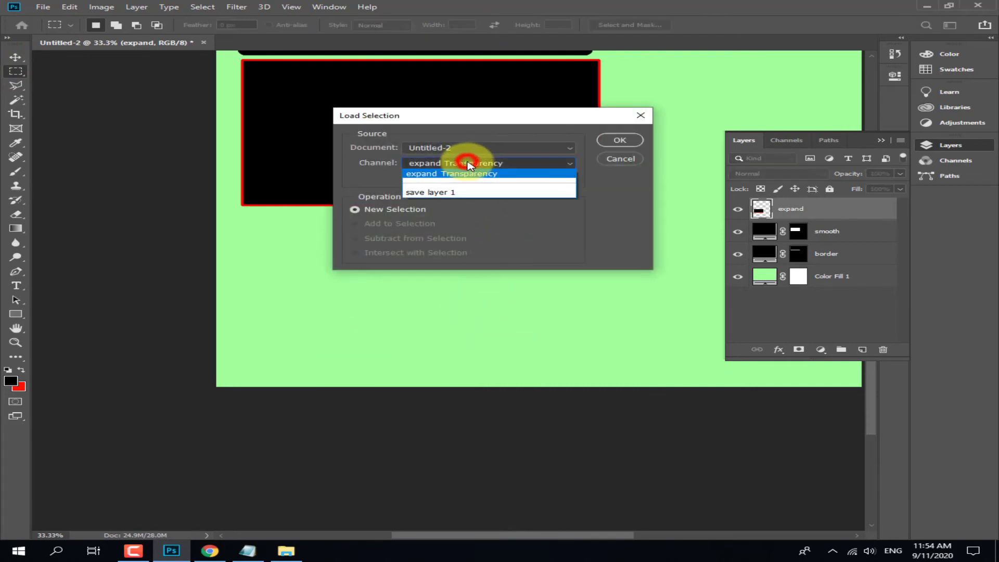
pyautogui.click(423, 190)
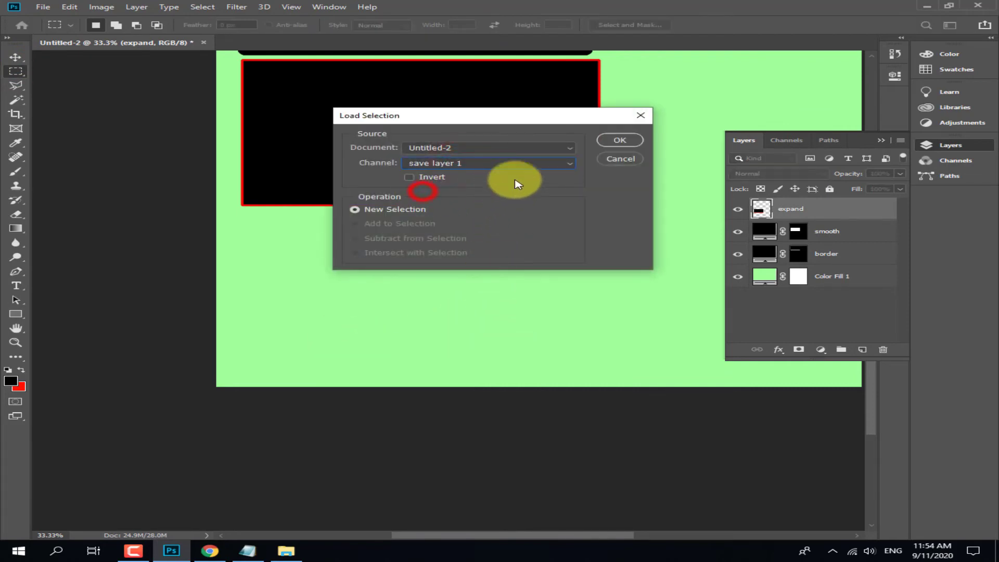
pyautogui.click(620, 139)
pyautogui.moveTo(435, 197); pyautogui.dragTo(463, 185)
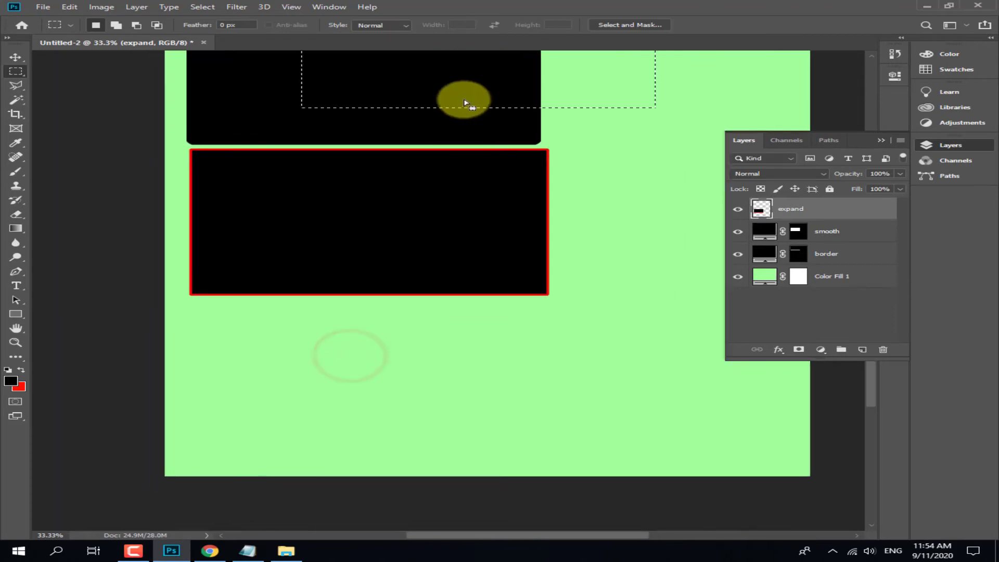
pyautogui.moveTo(465, 103); pyautogui.dragTo(357, 439)
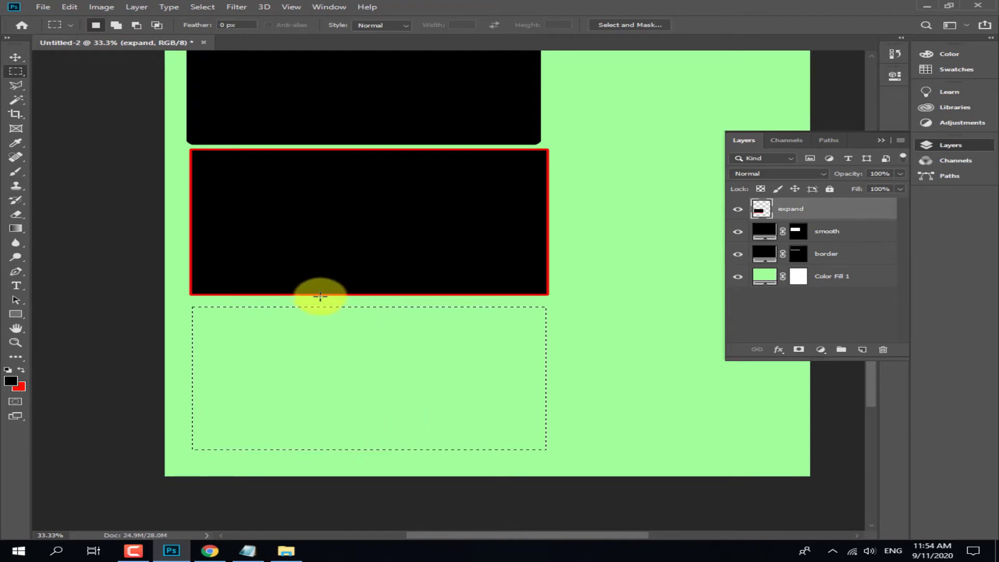
# Fill the moved selection with a black (000000) Solid Color layer
pyautogui.click(821, 350)
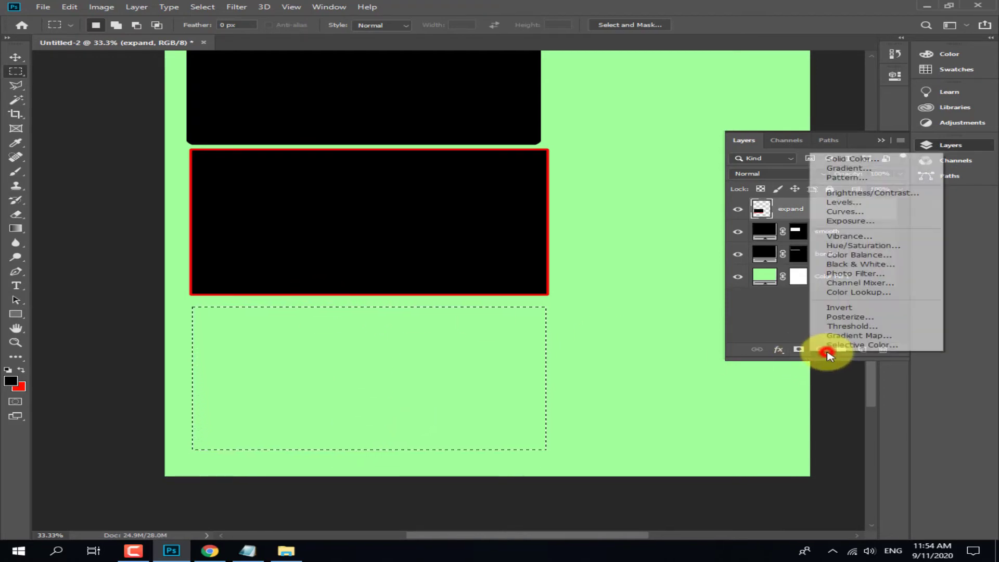
pyautogui.click(854, 159)
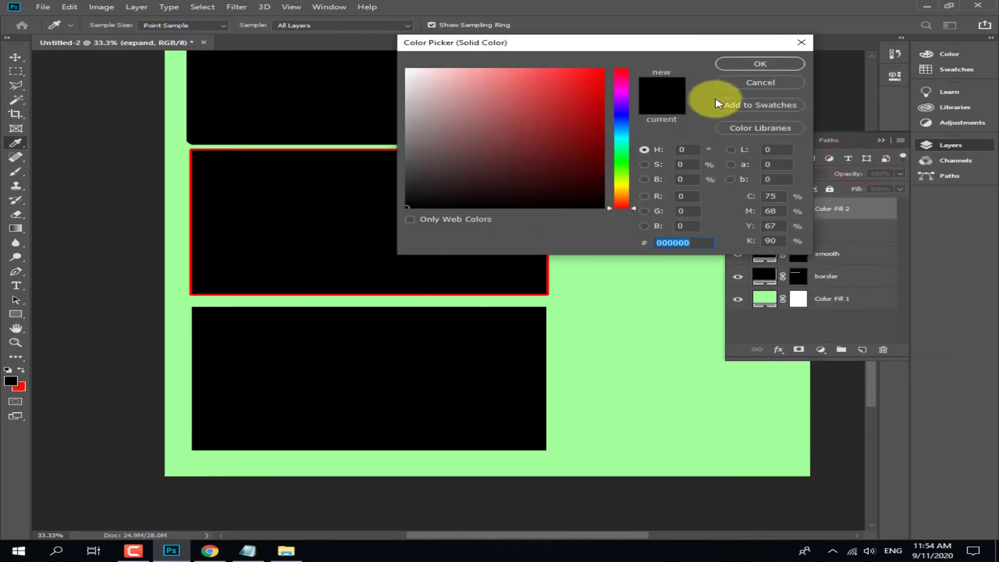
pyautogui.click(755, 64)
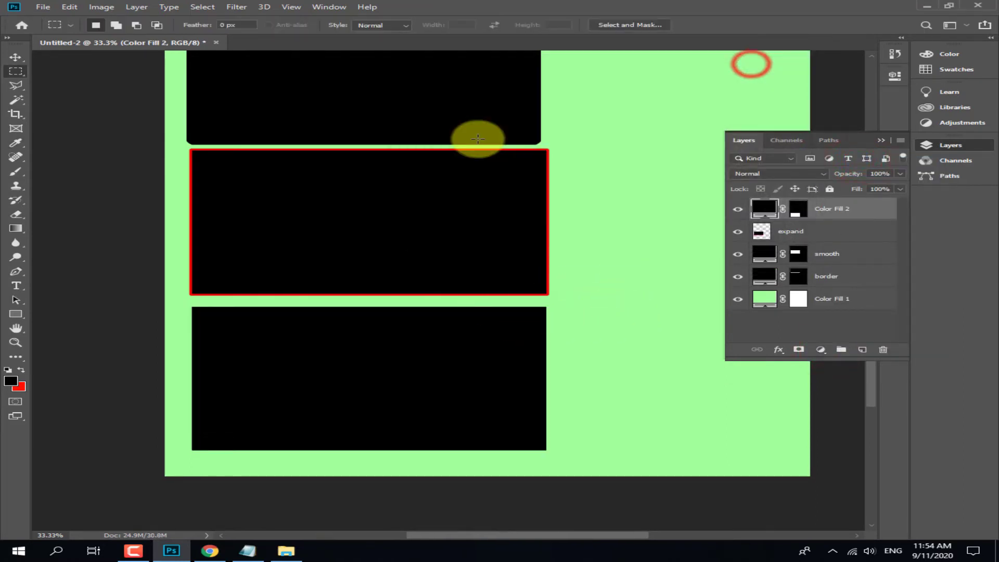
# Load the Color Fill 2 Mask as a new selection around the lowest black rectangle
pyautogui.click(201, 7)
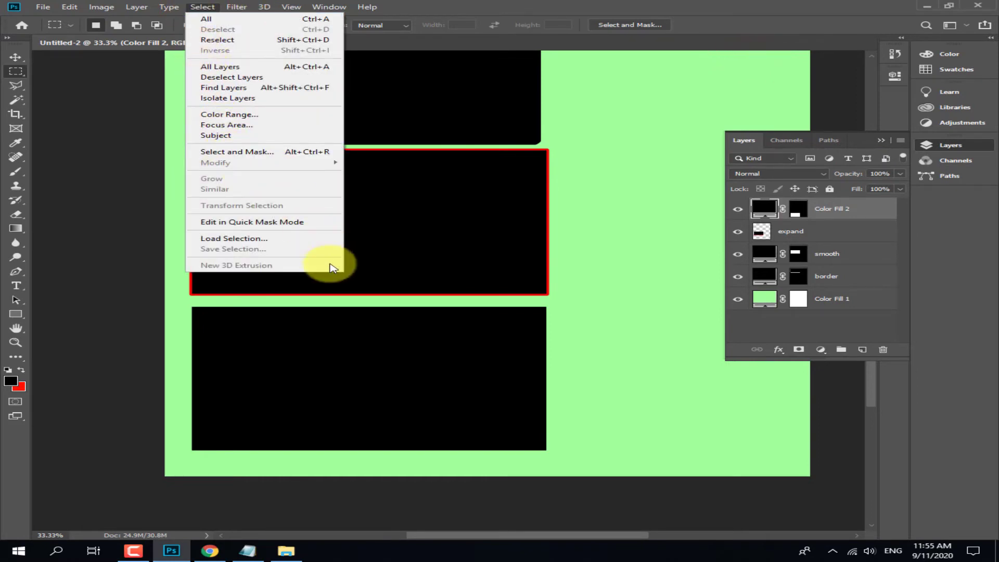
pyautogui.click(319, 329)
pyautogui.rightClick(319, 330)
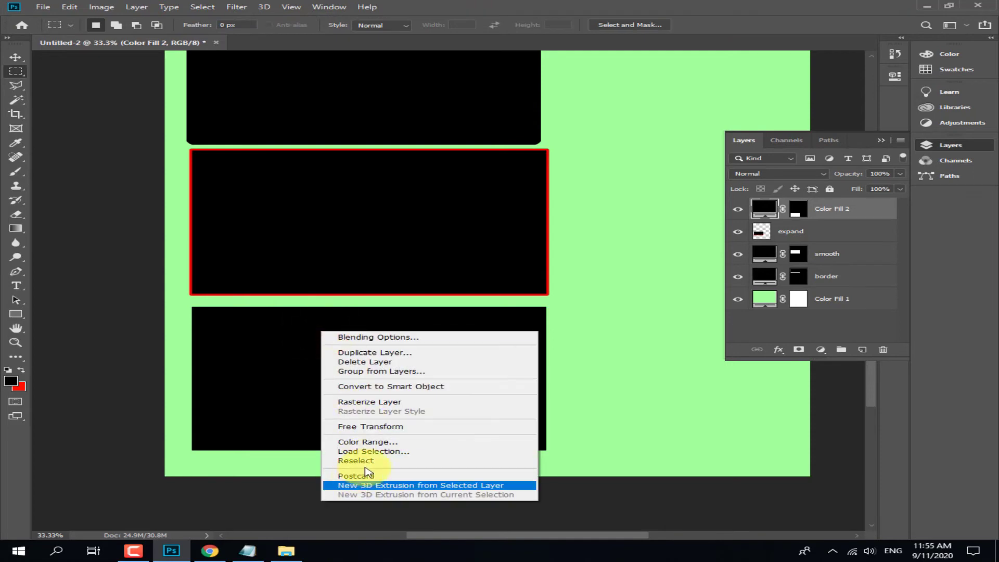
pyautogui.click(369, 452)
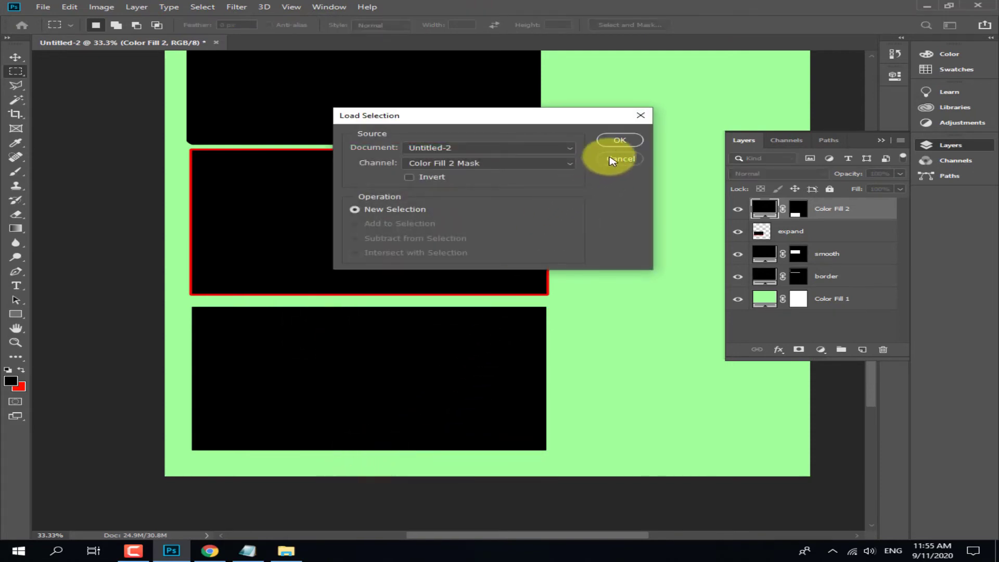
pyautogui.click(622, 139)
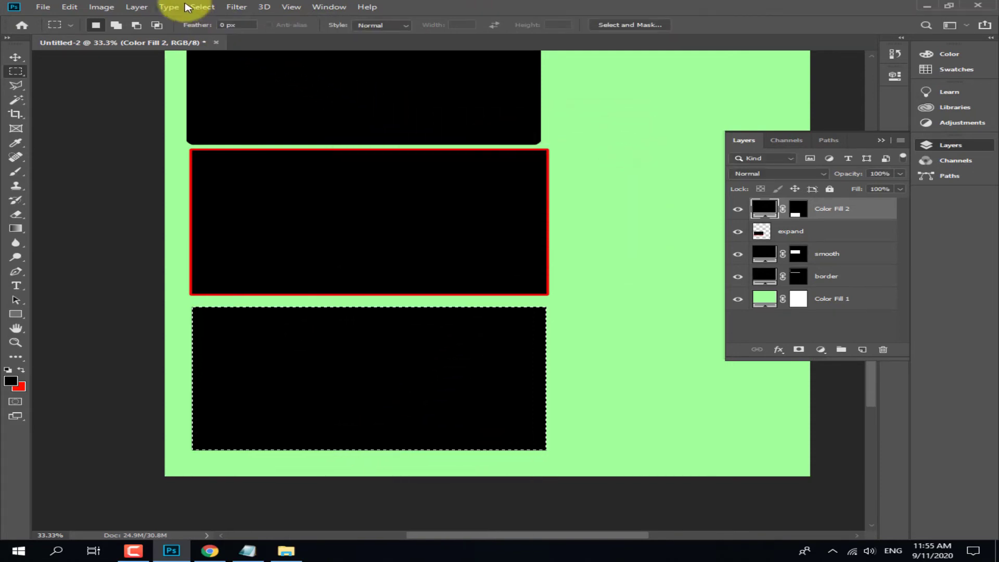
# Contract the selection by 10 pixels, leaving the effect at canvas bounds off
pyautogui.click(202, 7)
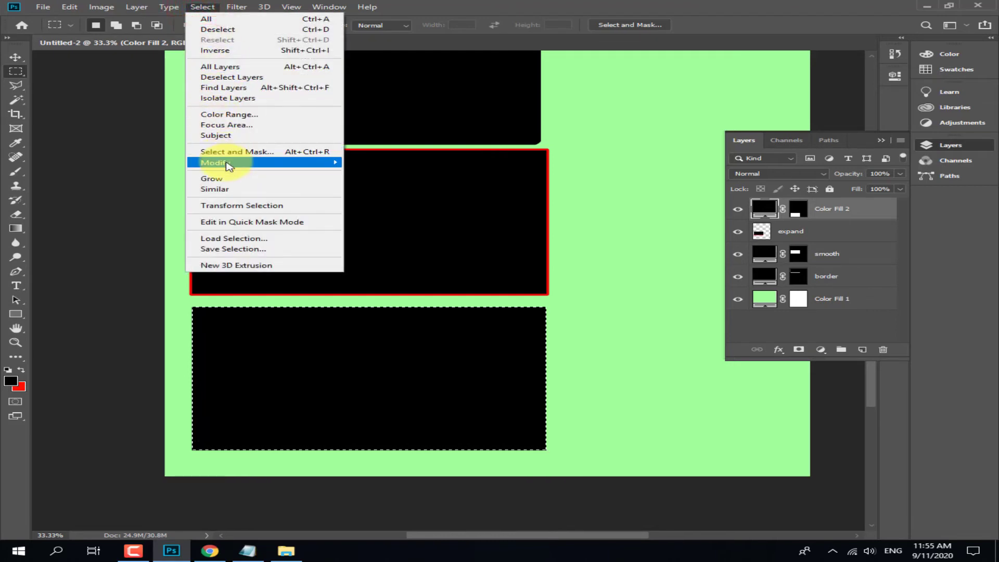
pyautogui.moveTo(285, 168)
pyautogui.click(369, 193)
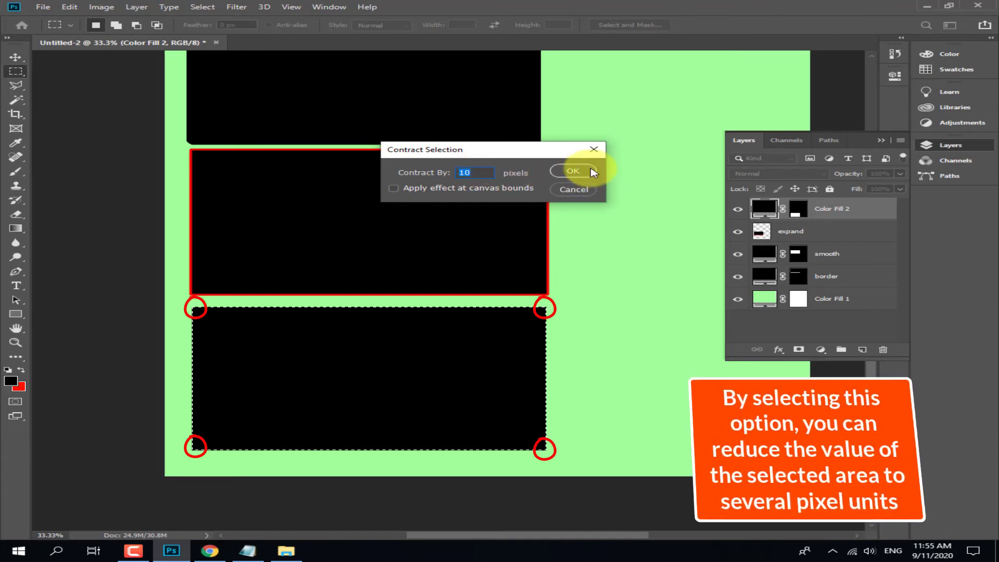
pyautogui.click(481, 173)
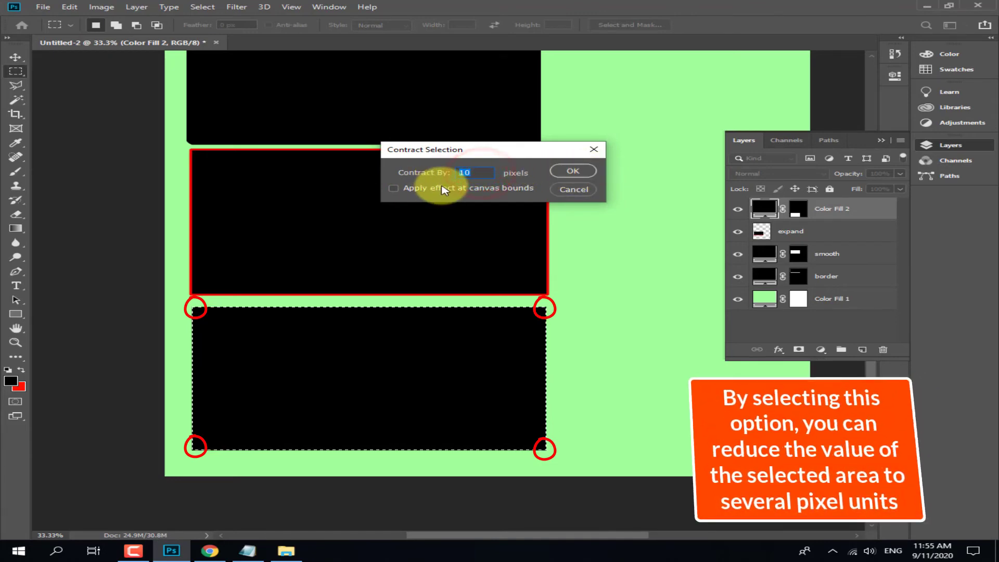
pyautogui.click(566, 172)
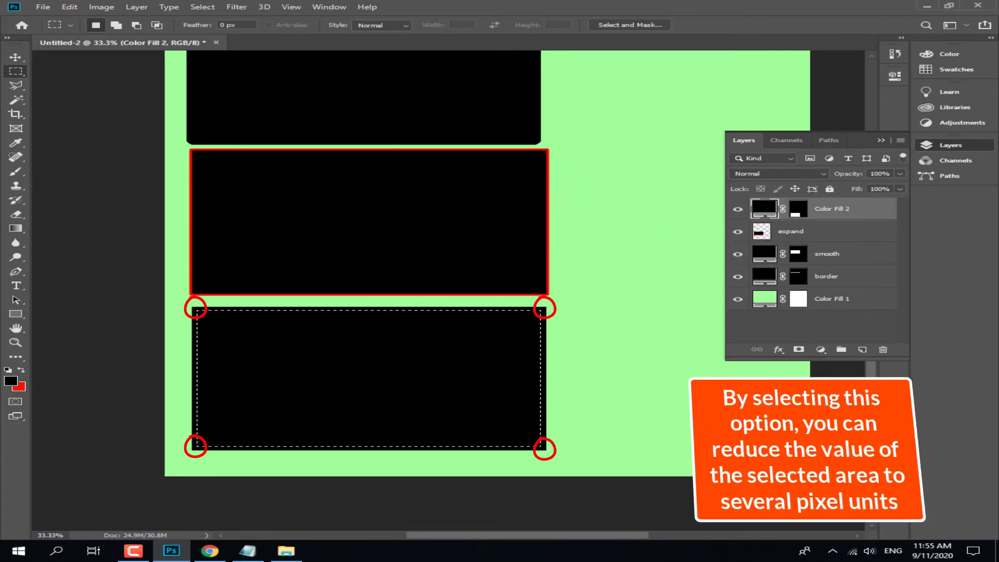
# Fill the contracted selection with a red Solid Color layer
pyautogui.click(822, 352)
pyautogui.click(868, 157)
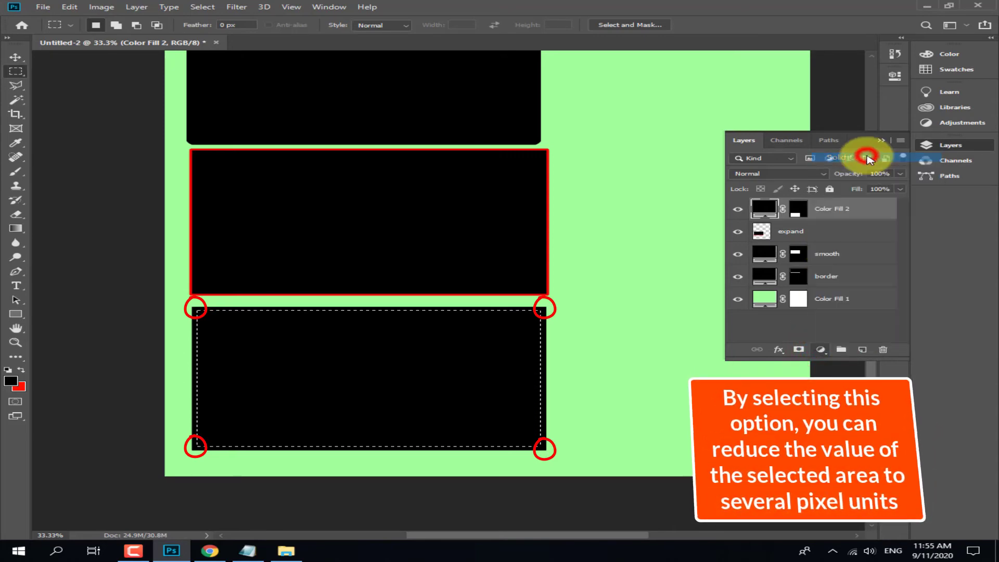
pyautogui.click(580, 99)
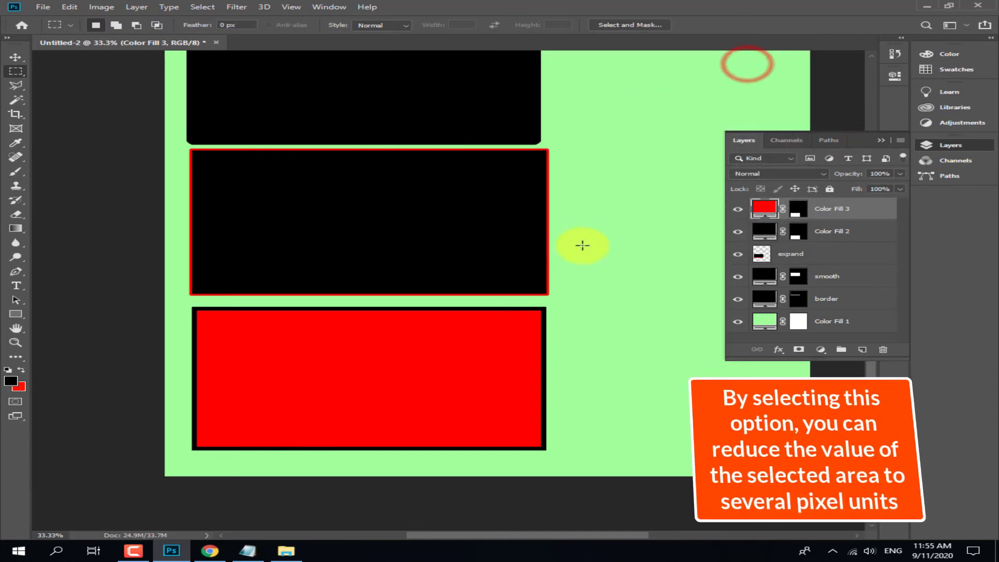
# Look over the stacked rectangles from the contracted red fill up to the blurred black frame
pyautogui.moveTo(524, 263); pyautogui.dragTo(352, 359)
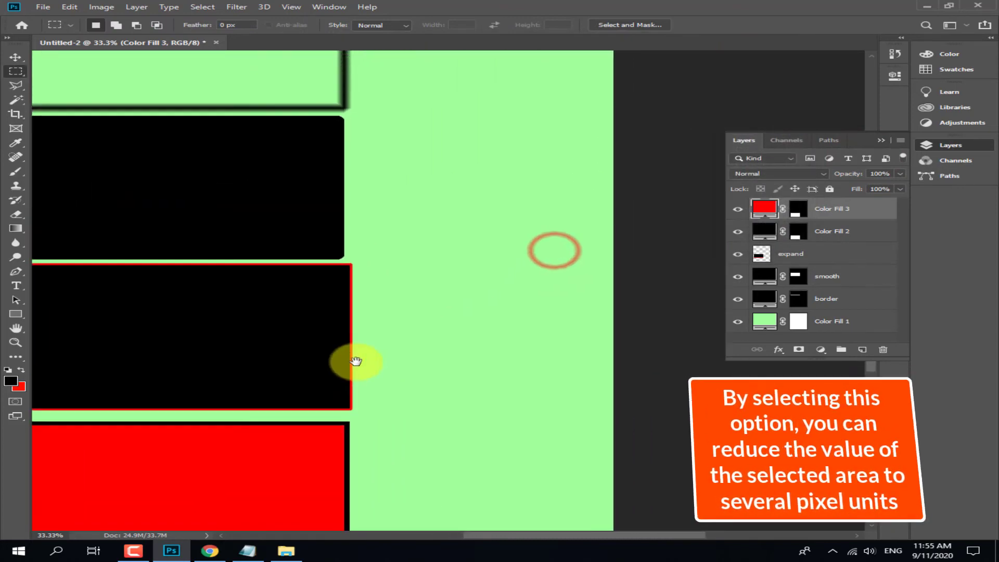
pyautogui.moveTo(411, 352); pyautogui.dragTo(517, 383)
pyautogui.moveTo(410, 359); pyautogui.dragTo(489, 210)
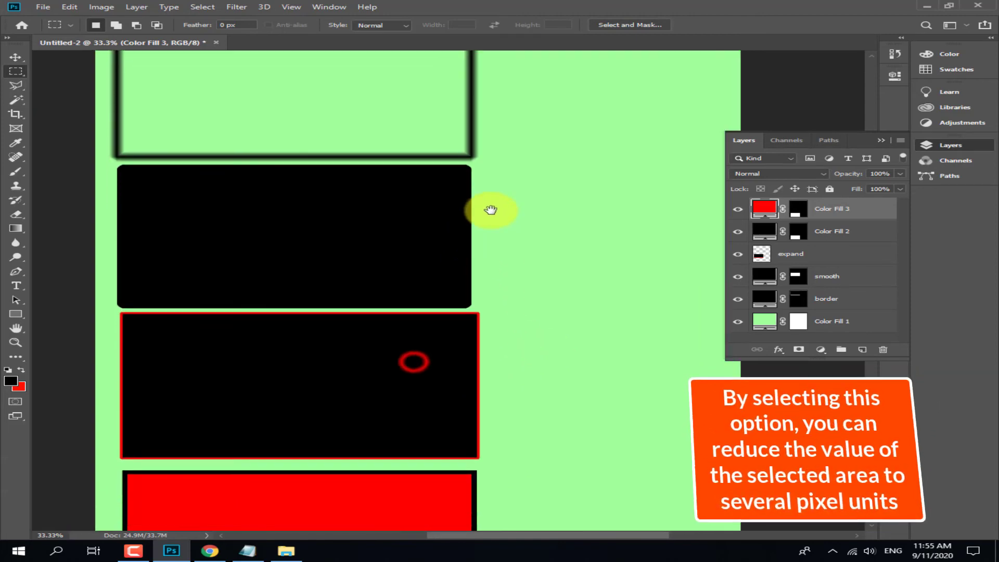
pyautogui.moveTo(433, 355); pyautogui.dragTo(401, 471)
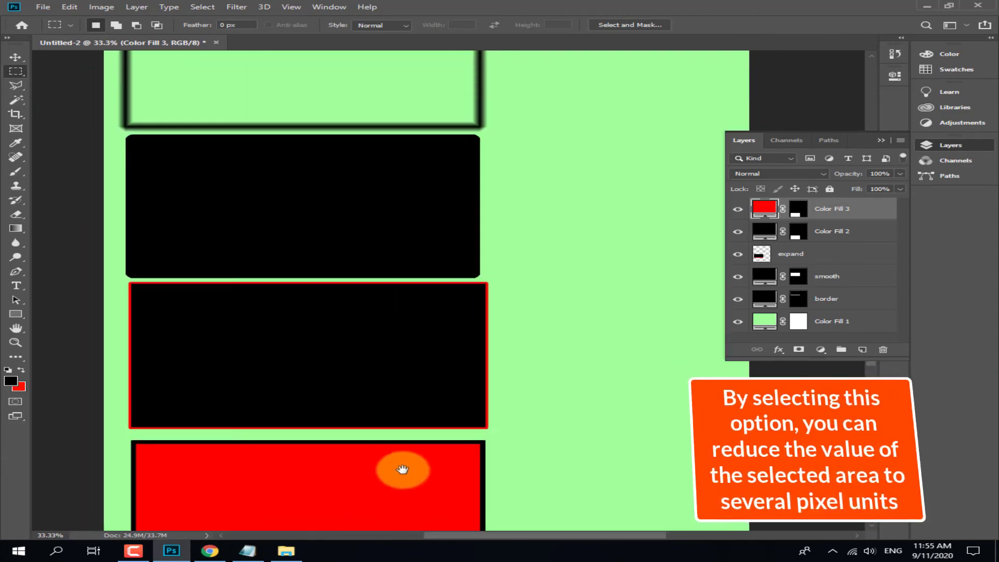
pyautogui.moveTo(388, 195); pyautogui.dragTo(393, 334)
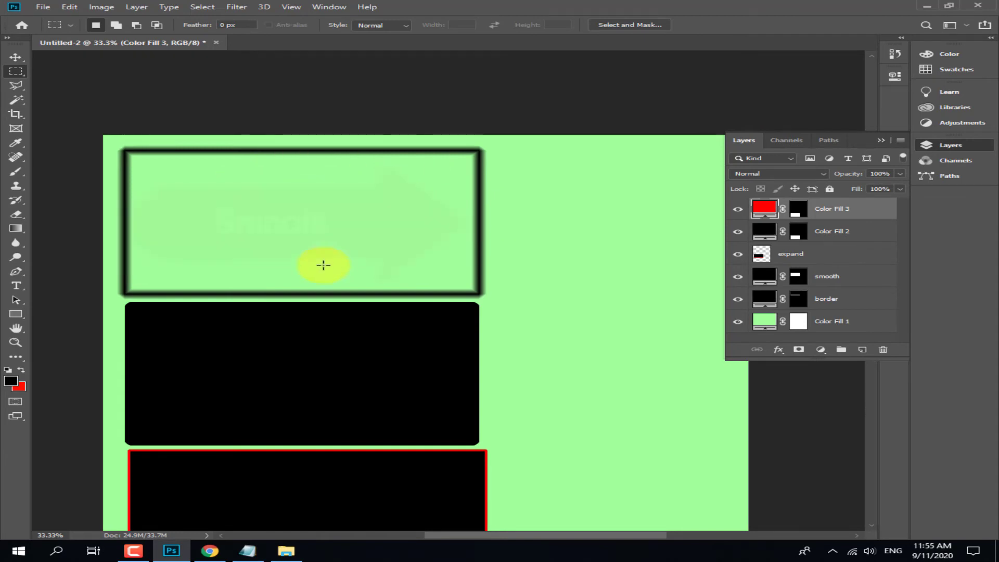
pyautogui.moveTo(296, 312)
pyautogui.mouseDown()
pyautogui.moveTo(304, 191)
pyautogui.moveTo(293, 167)
pyautogui.moveTo(281, 270)
pyautogui.mouseUp()
# Select the frame, rounded, red-outlined and red rectangles in turn with the Move tool to match each to its layer
pyautogui.click(15, 57)
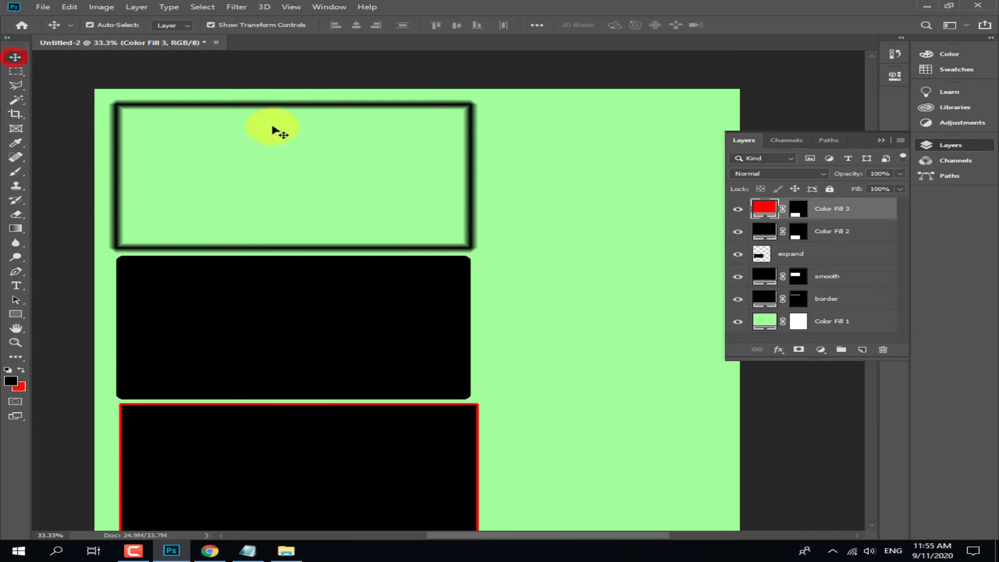
pyautogui.click(285, 106)
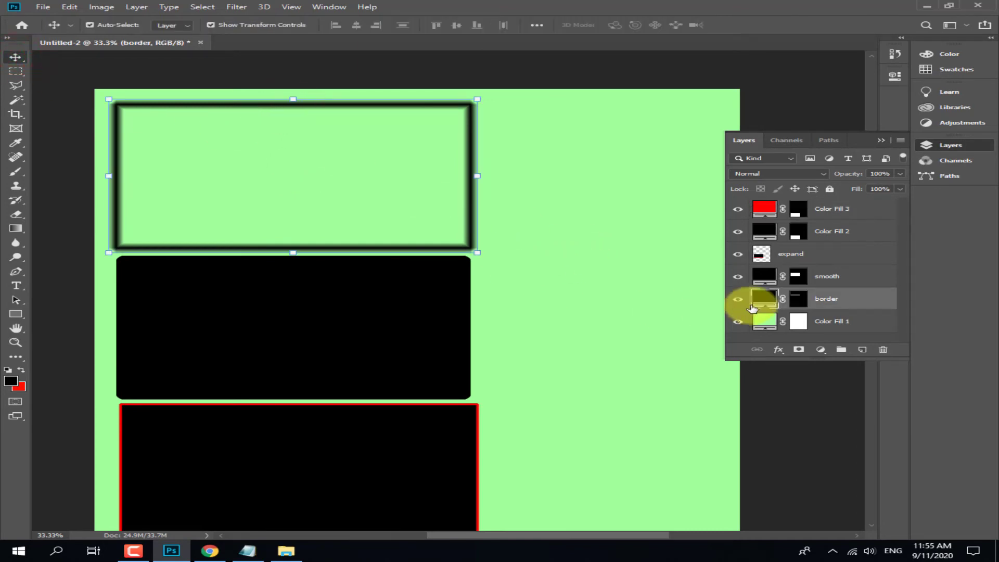
pyautogui.moveTo(224, 357); pyautogui.dragTo(252, 245)
pyautogui.click(272, 225)
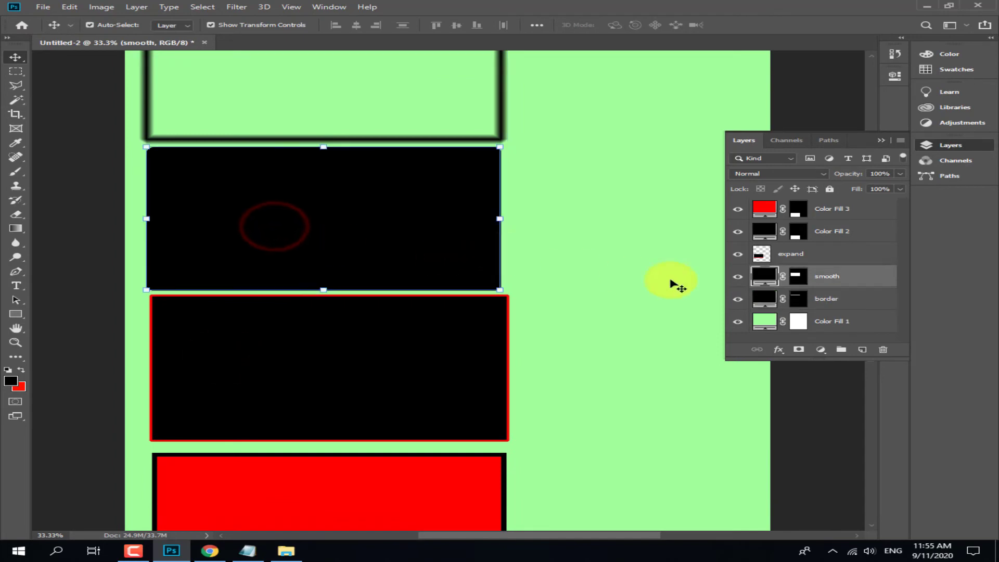
pyautogui.moveTo(418, 352); pyautogui.dragTo(411, 232)
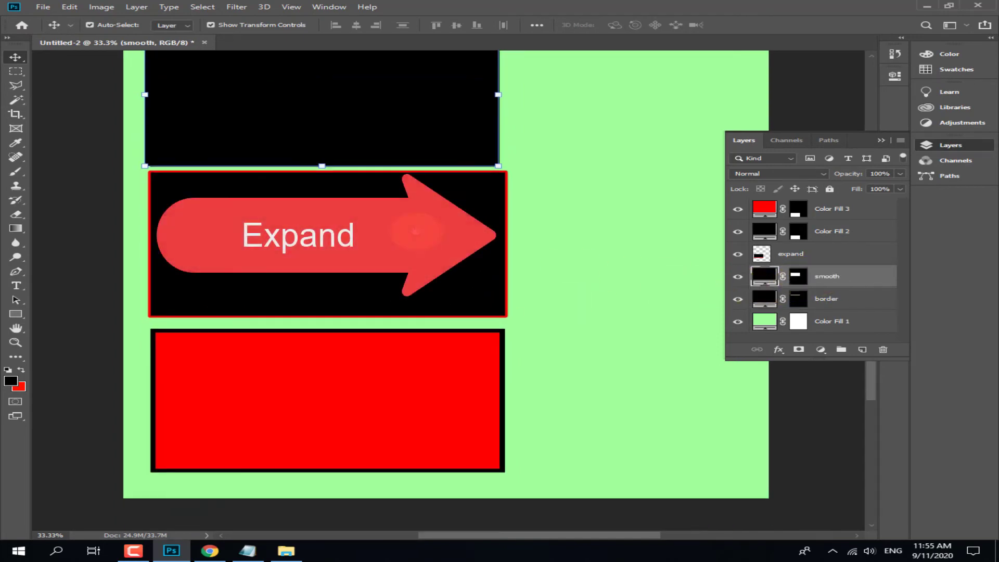
pyautogui.click(342, 251)
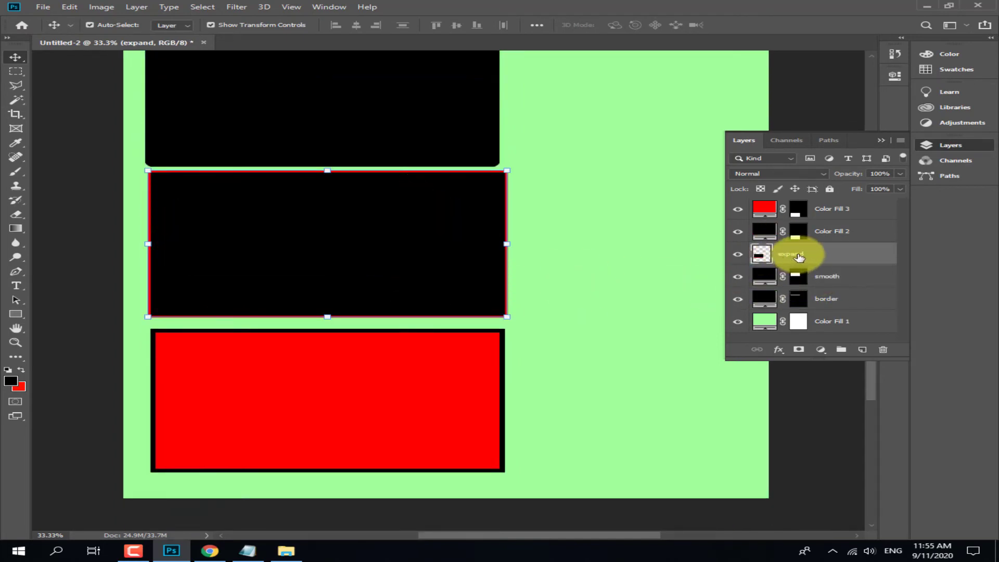
pyautogui.scroll(-2, 346, 317)
pyautogui.click(326, 296)
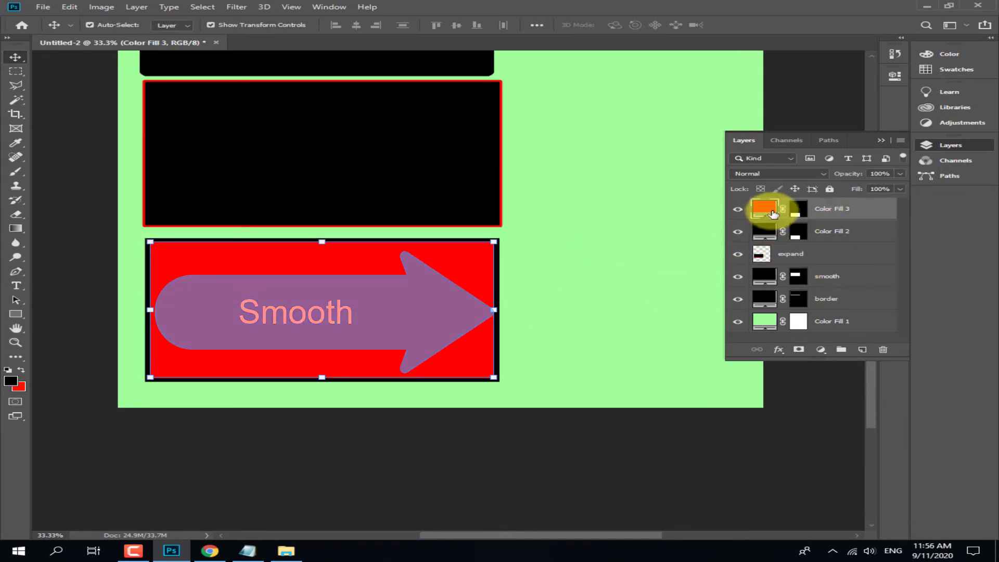
# Merge the red Color Fill 3 layer with the black Color Fill 2 layer beneath it
pyautogui.moveTo(464, 180); pyautogui.dragTo(473, 348)
pyautogui.moveTo(469, 256); pyautogui.dragTo(450, 226)
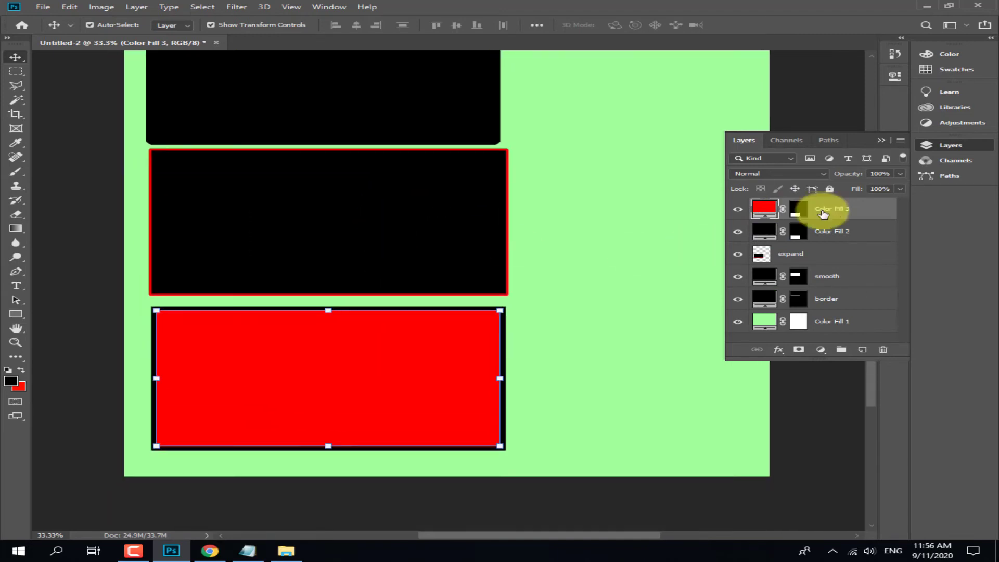
pyautogui.keyDown('shift'); pyautogui.click(833, 235); pyautogui.keyUp('shift')
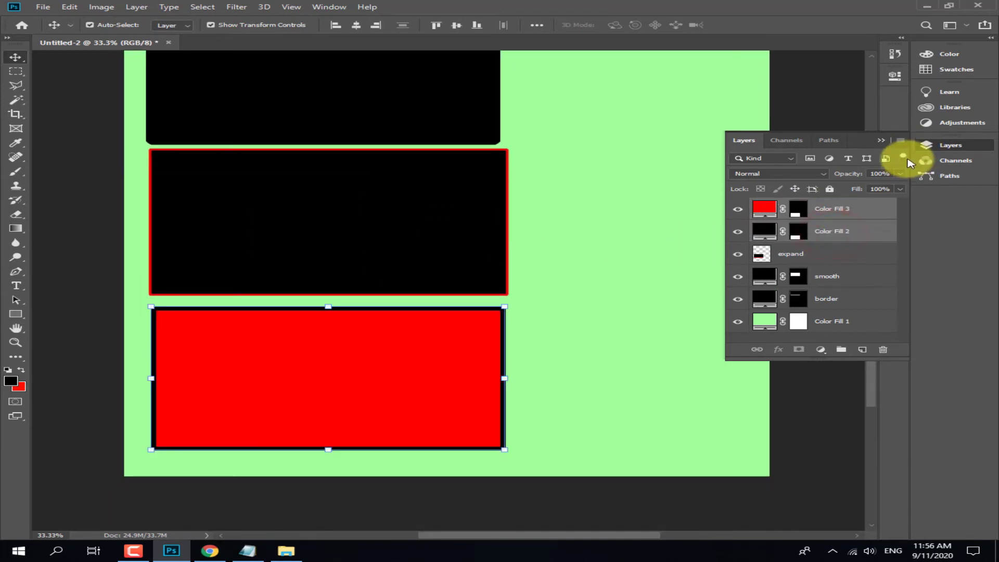
pyautogui.click(902, 143)
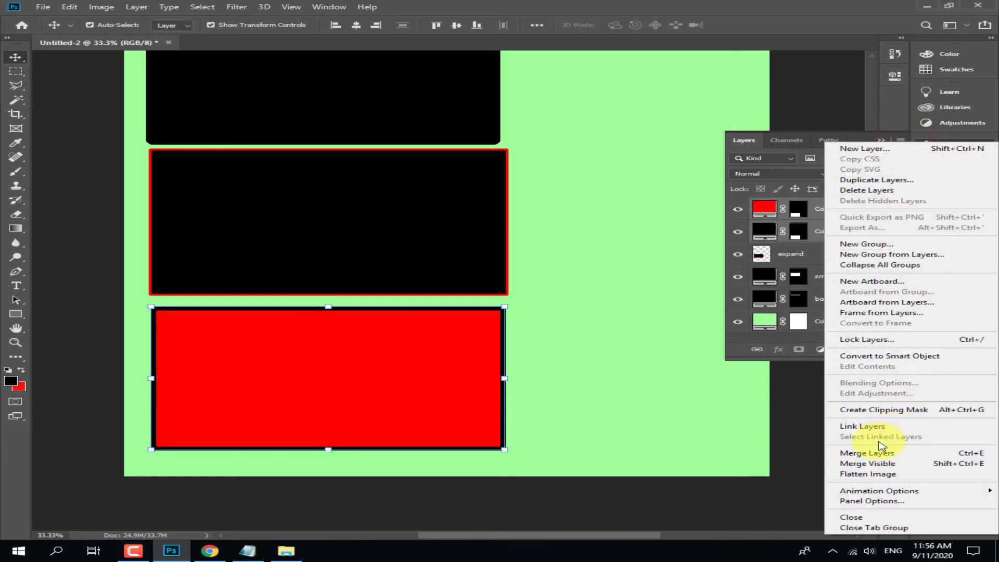
pyautogui.click(878, 454)
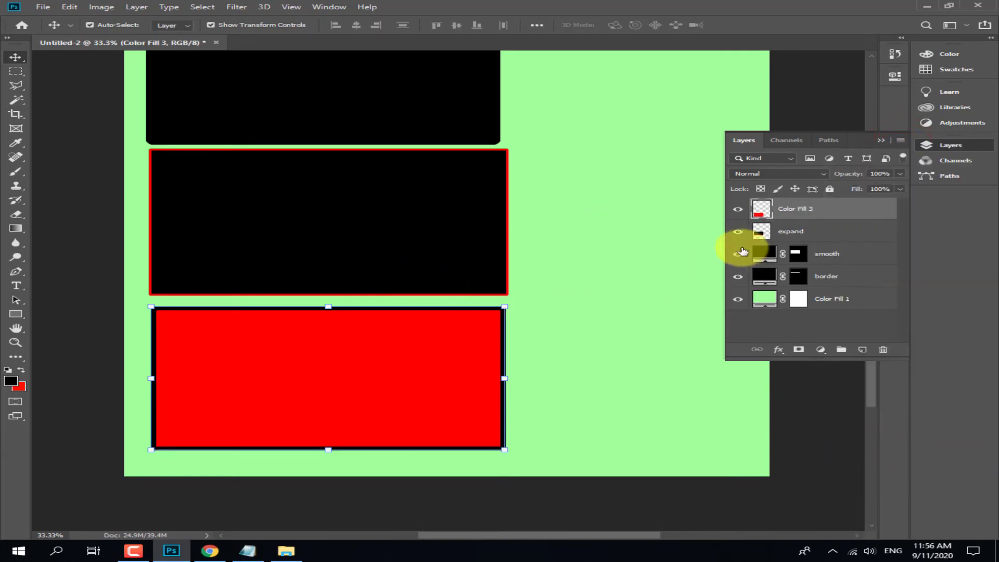
# Rename the merged red rectangle layer as contract and keep it selected
pyautogui.doubleClick(798, 208)
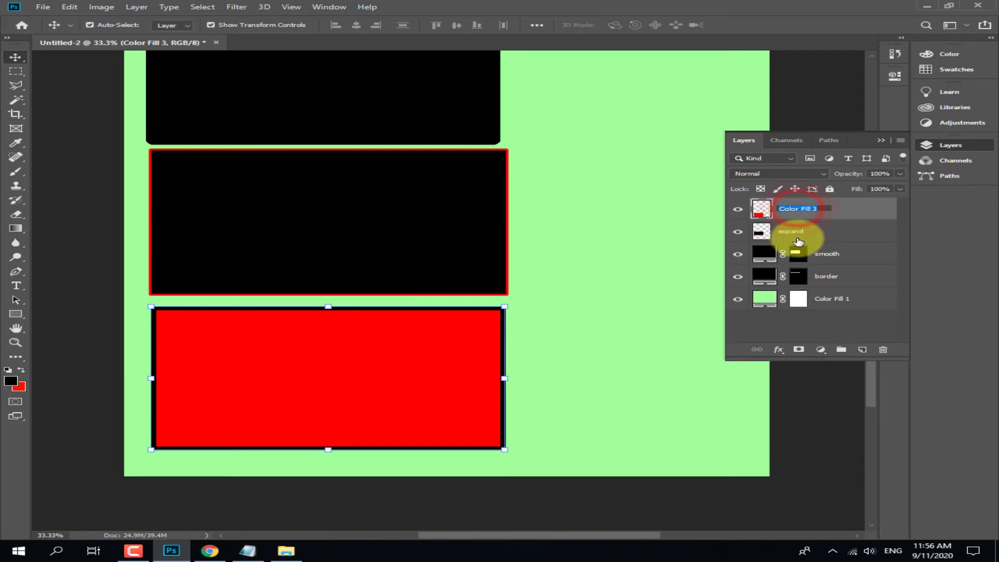
pyautogui.click(797, 242)
pyautogui.click(807, 255)
pyautogui.click(829, 278)
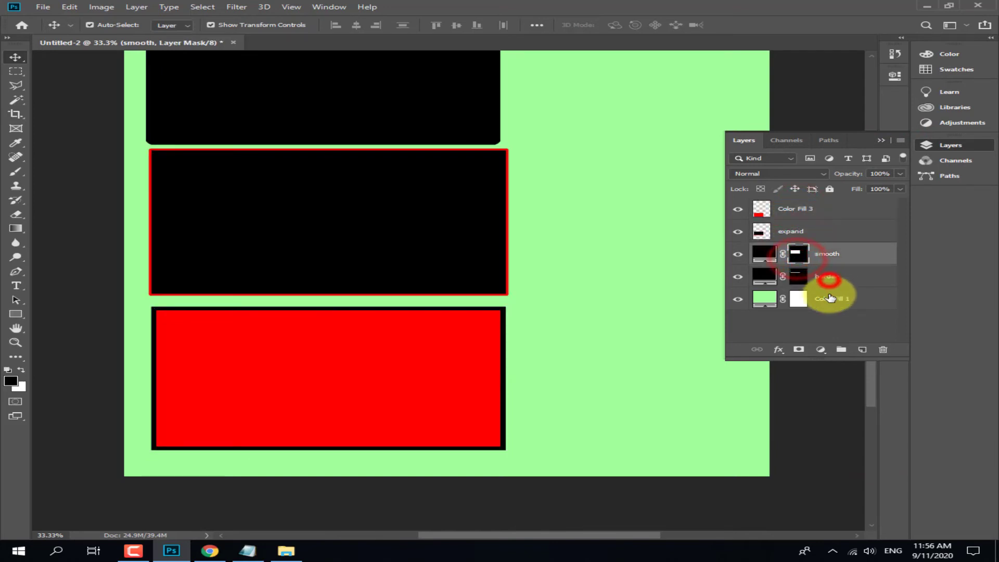
pyautogui.click(829, 306)
pyautogui.moveTo(486, 250); pyautogui.dragTo(480, 385)
pyautogui.moveTo(460, 270); pyautogui.dragTo(453, 198)
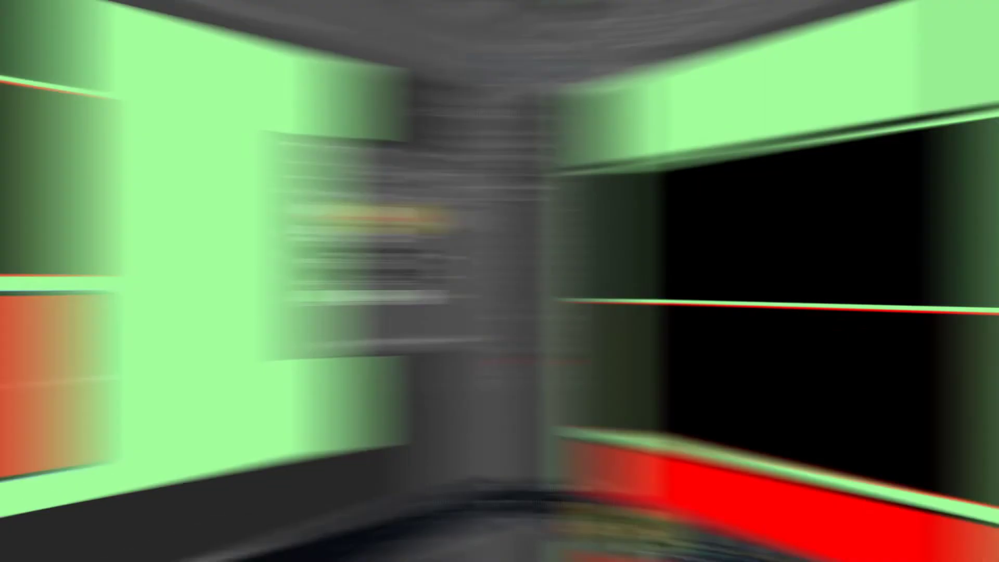
pyautogui.click(801, 211)
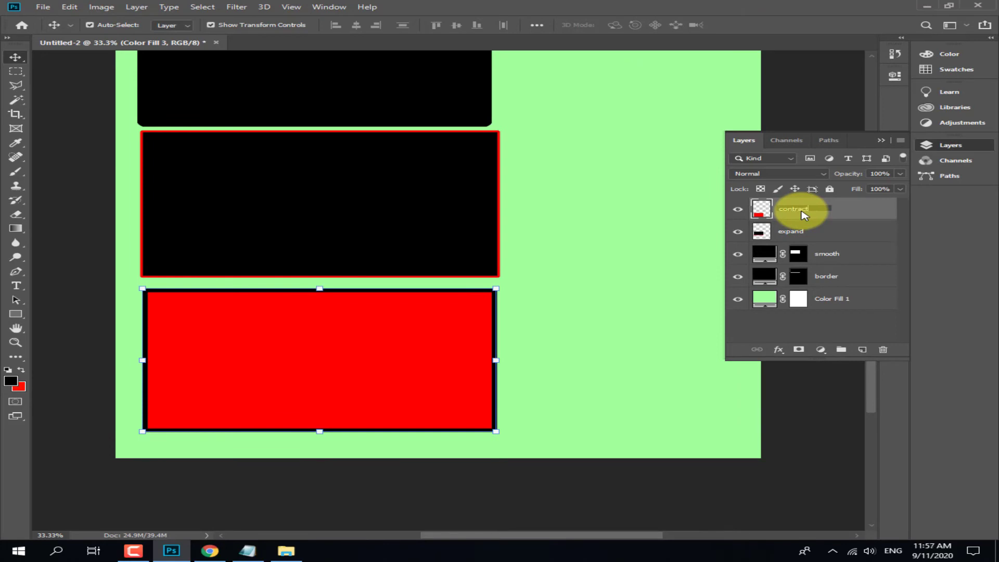
pyautogui.click(807, 226)
pyautogui.click(776, 209)
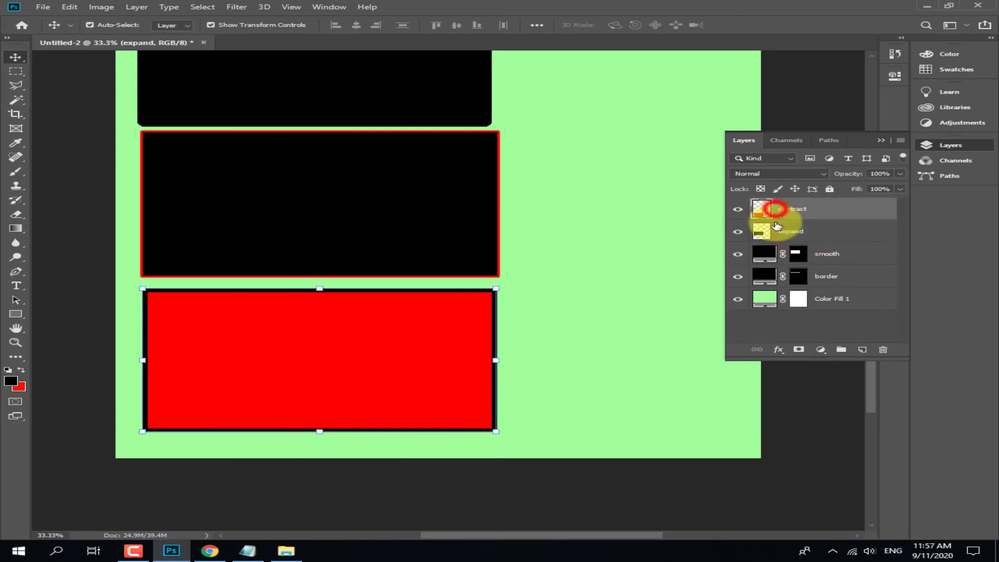
# Load the saved selection "save layer 1" as a new selection using the Rectangular Marquee tool
pyautogui.moveTo(370, 156); pyautogui.dragTo(393, 335)
pyautogui.moveTo(403, 237); pyautogui.dragTo(370, 333)
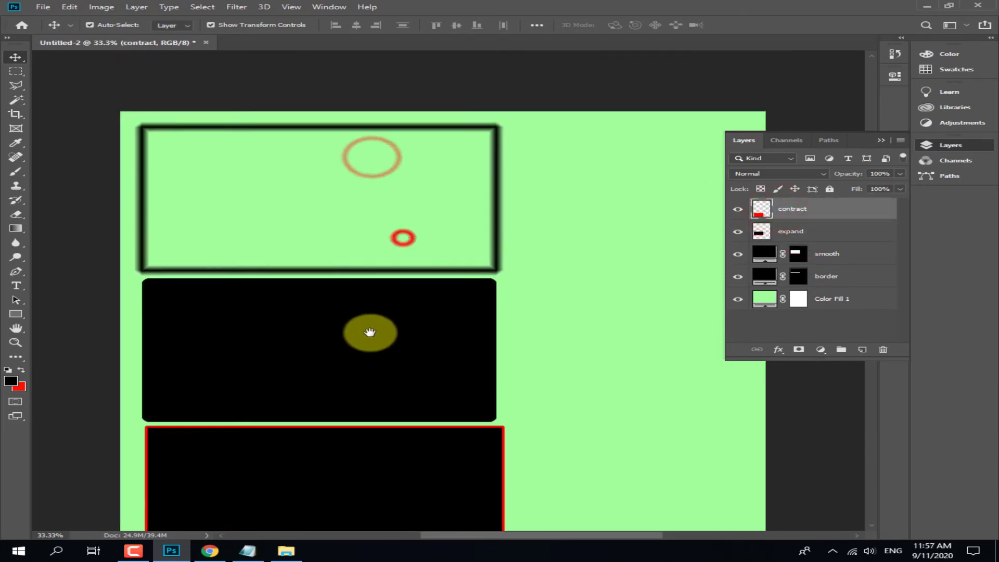
pyautogui.moveTo(357, 250); pyautogui.dragTo(288, 104)
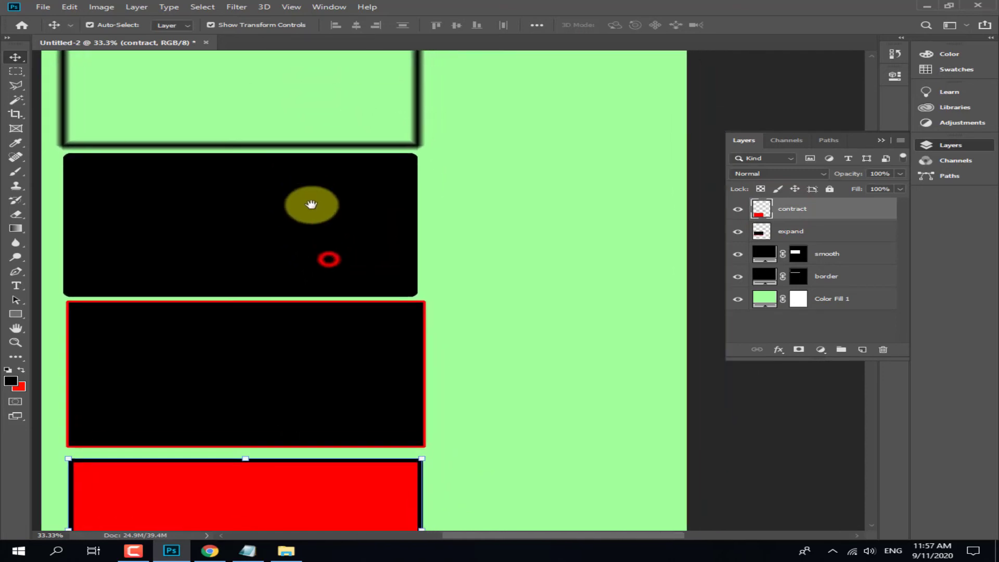
pyautogui.click(16, 71)
pyautogui.rightClick(464, 183)
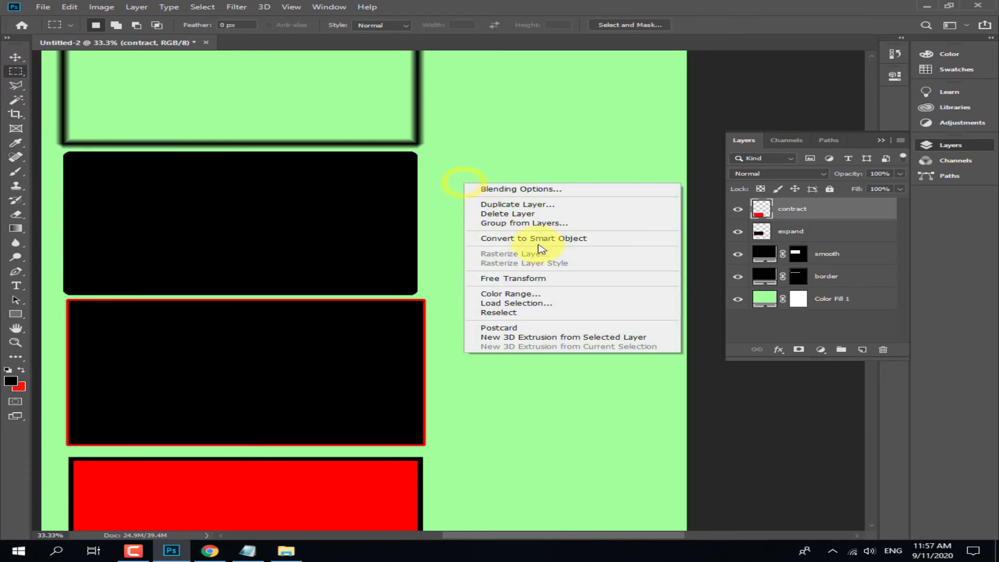
pyautogui.click(489, 303)
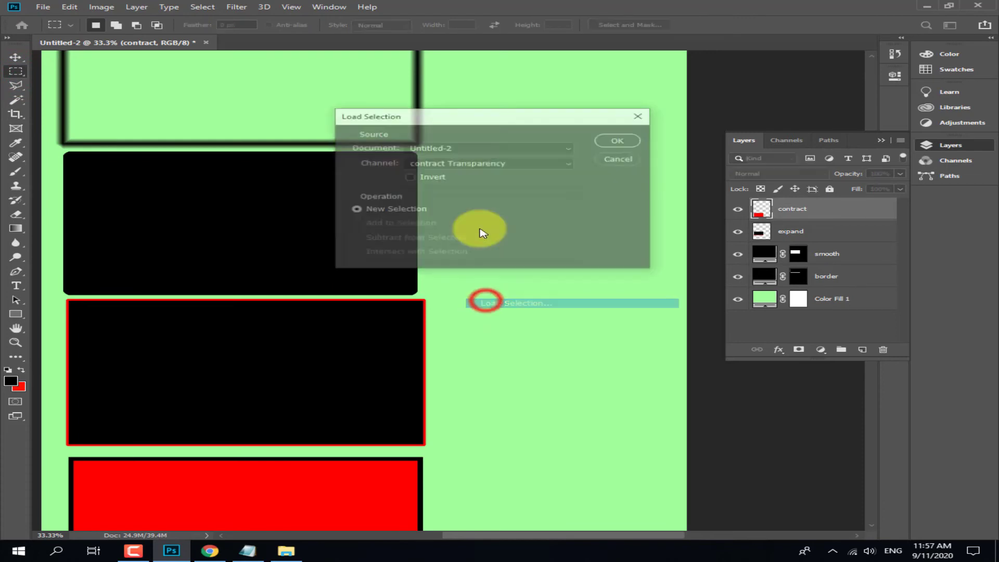
pyautogui.click(457, 162)
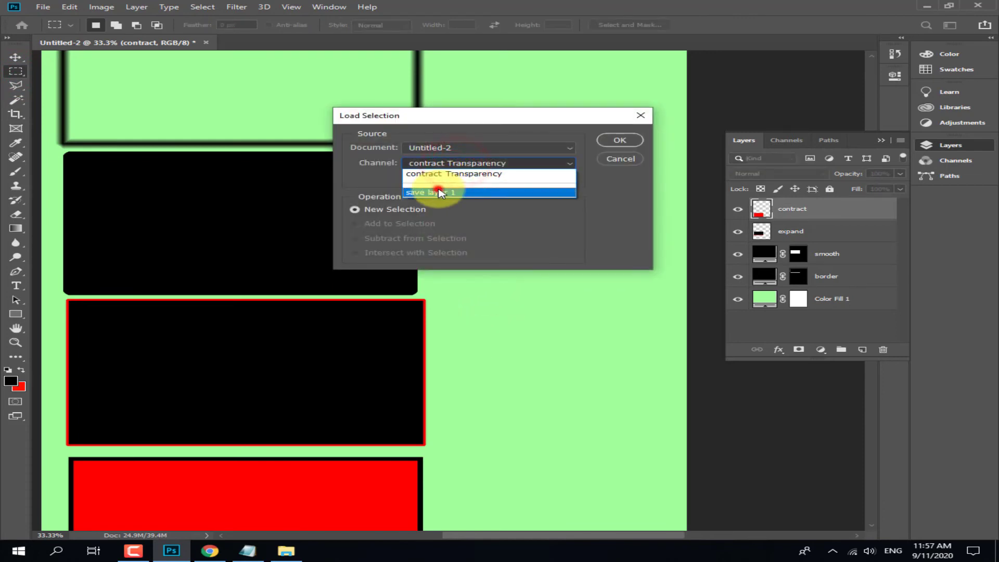
pyautogui.click(437, 191)
pyautogui.click(628, 141)
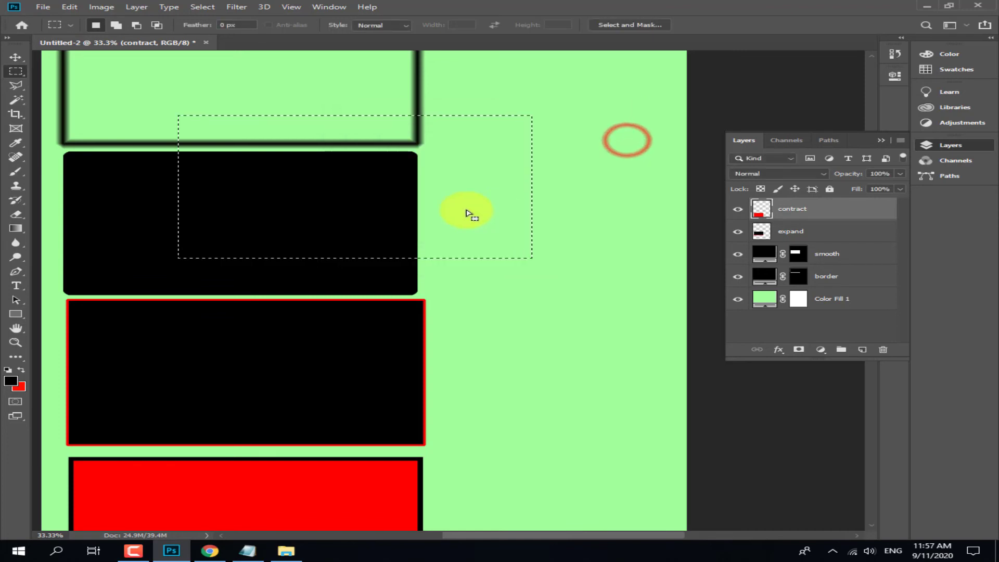
# Move the loaded selection outline so it lines up with the rounded black rectangle
pyautogui.moveTo(458, 184); pyautogui.dragTo(562, 234)
pyautogui.moveTo(404, 259); pyautogui.dragTo(528, 227)
pyautogui.moveTo(547, 267); pyautogui.dragTo(328, 260)
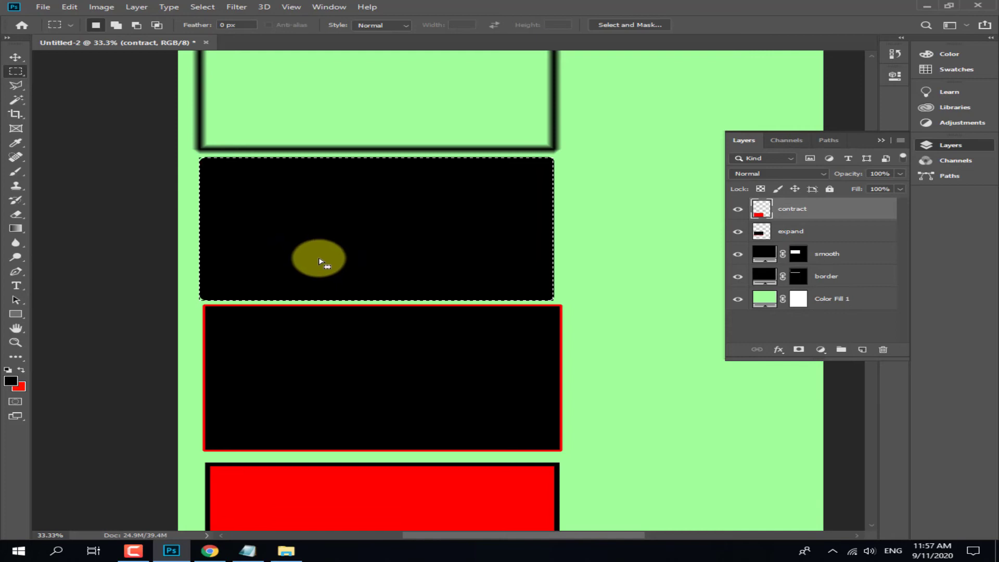
# Feather the selection with a 30 pixel radius, leaving the effect at canvas bounds off
pyautogui.click(202, 8)
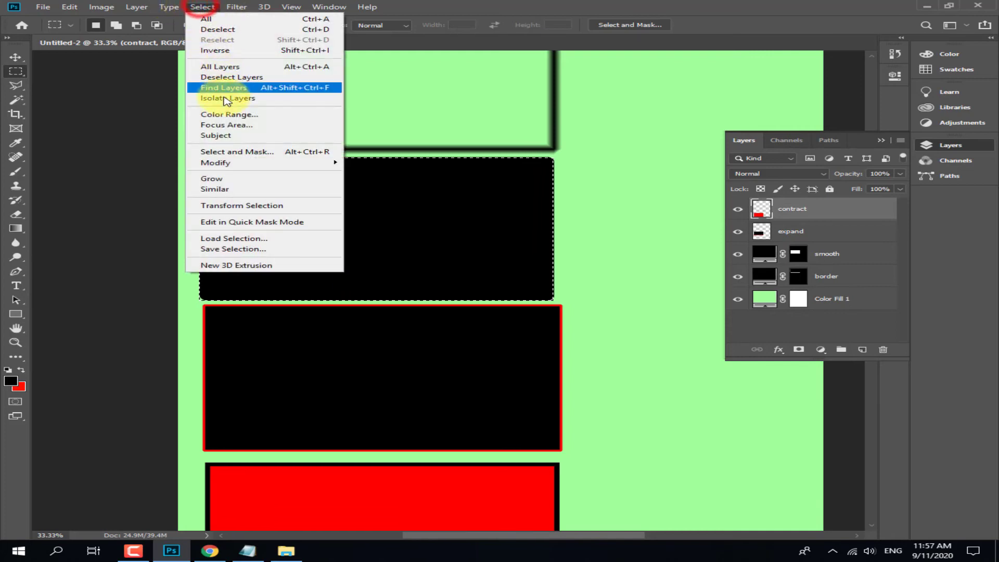
pyautogui.moveTo(229, 162)
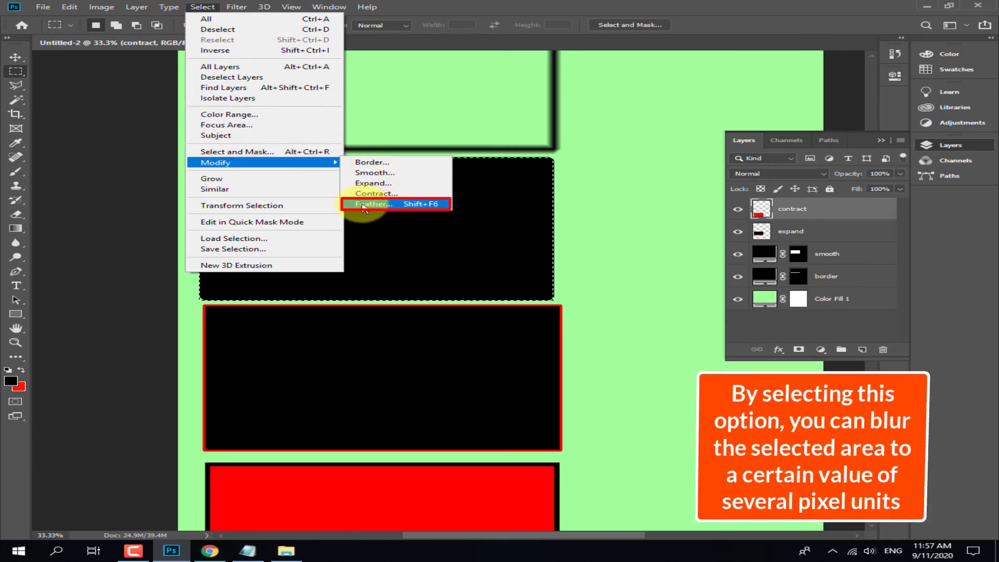
pyautogui.click(392, 205)
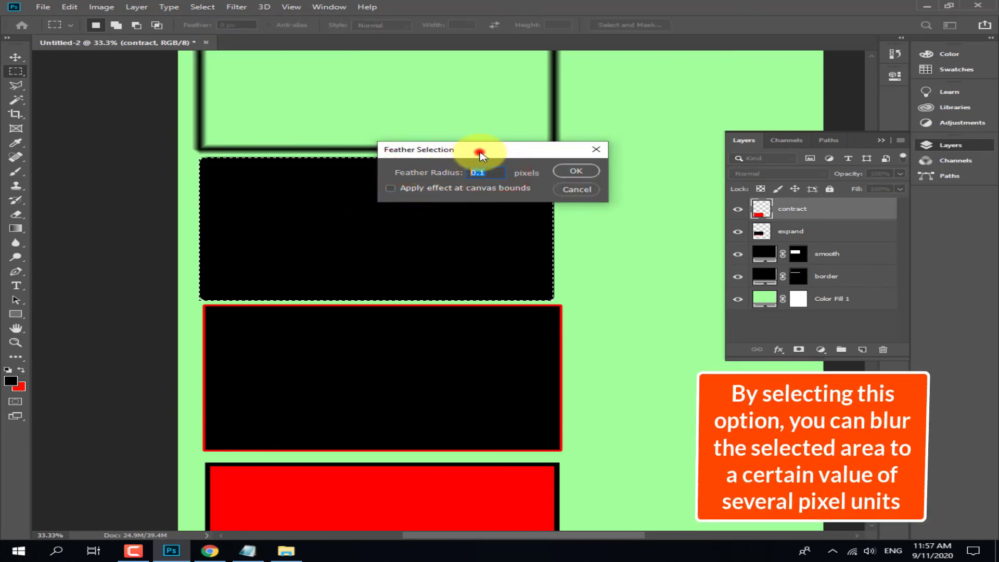
pyautogui.moveTo(479, 154); pyautogui.dragTo(538, 77)
pyautogui.doubleClick(547, 95)
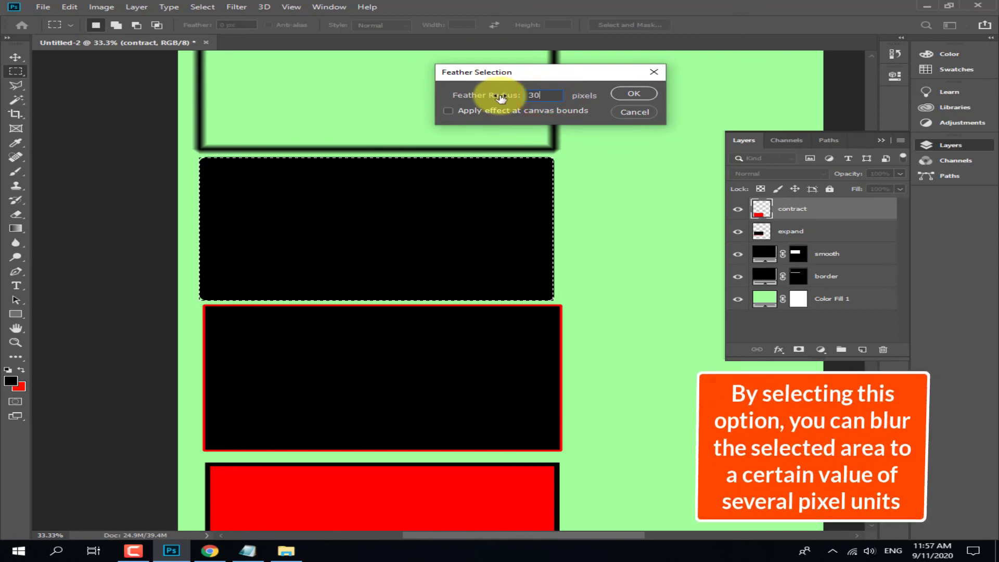
pyautogui.click(624, 94)
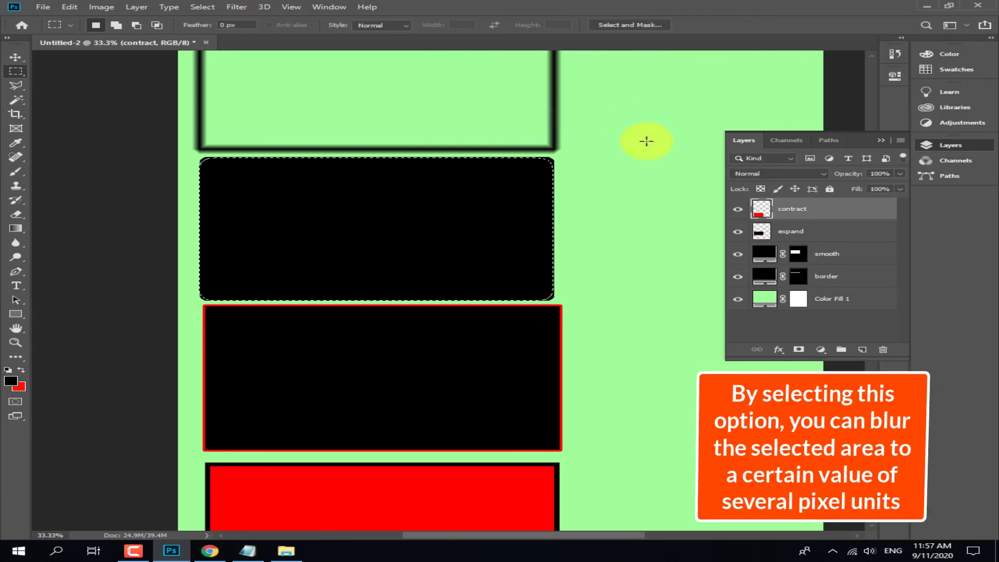
# Fill the feathered selection with a yellow (#f6ff00) Solid Color layer
pyautogui.click(821, 350)
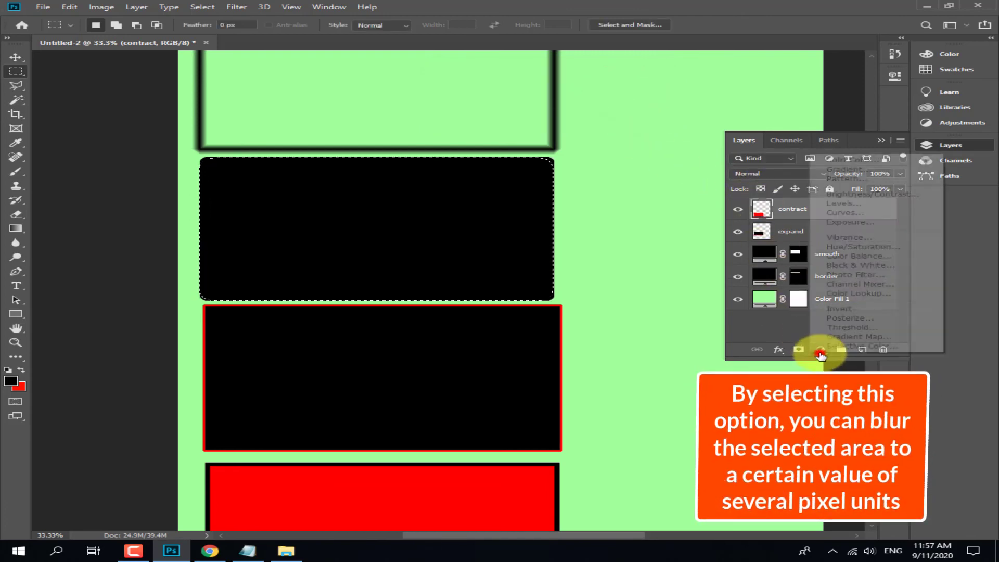
pyautogui.click(862, 157)
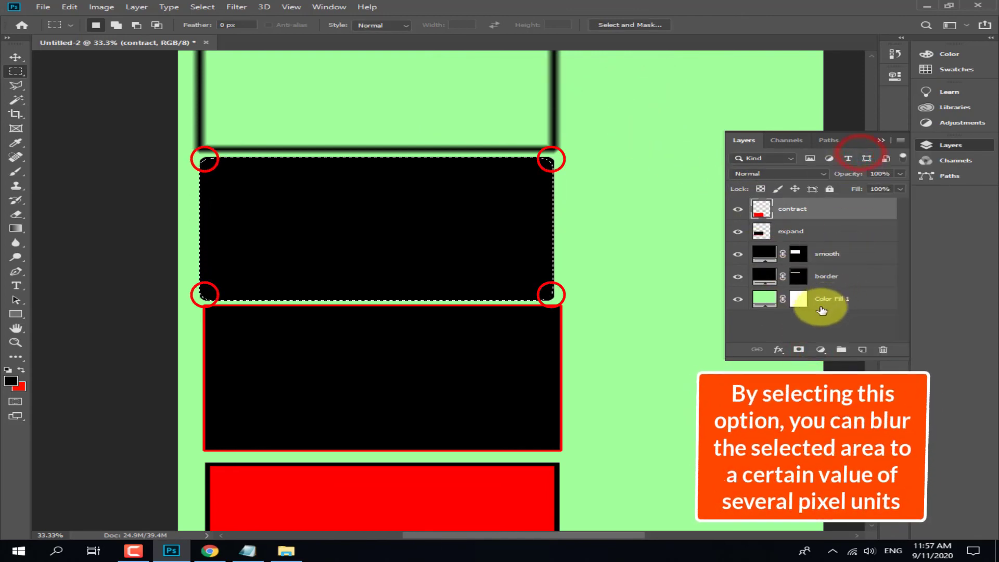
pyautogui.click(821, 350)
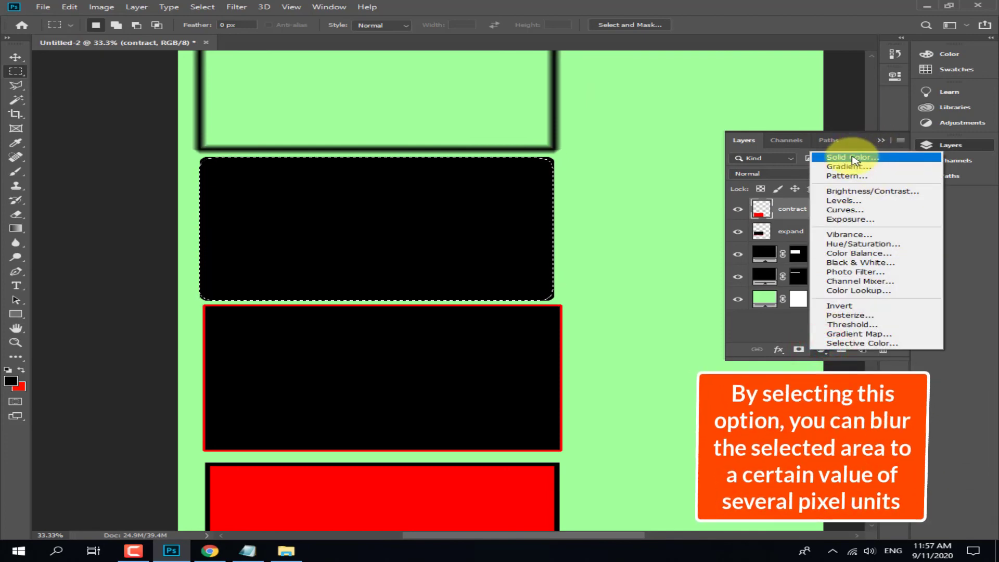
pyautogui.click(775, 327)
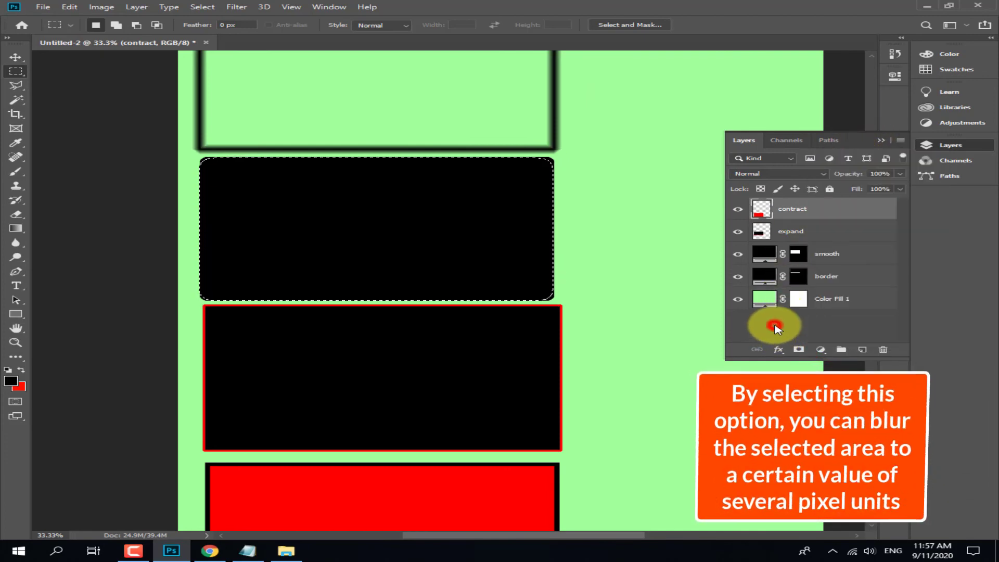
pyautogui.click(819, 350)
pyautogui.click(843, 156)
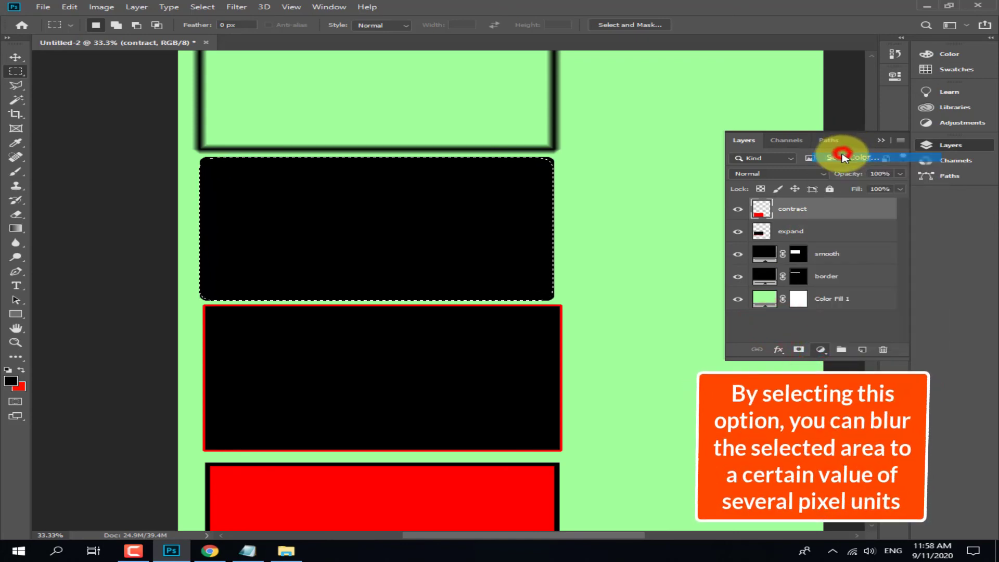
pyautogui.moveTo(584, 103); pyautogui.dragTo(649, 42)
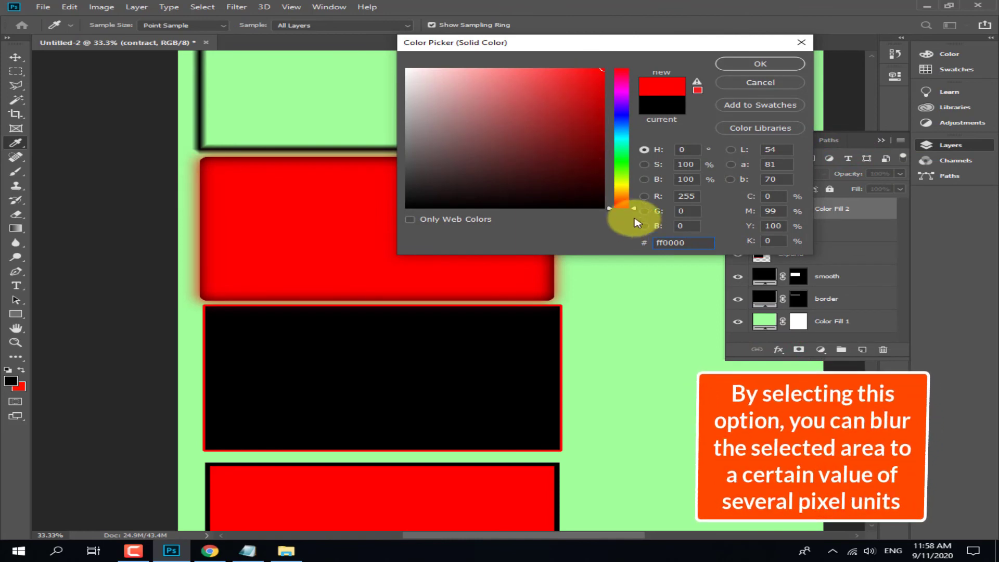
pyautogui.click(620, 184)
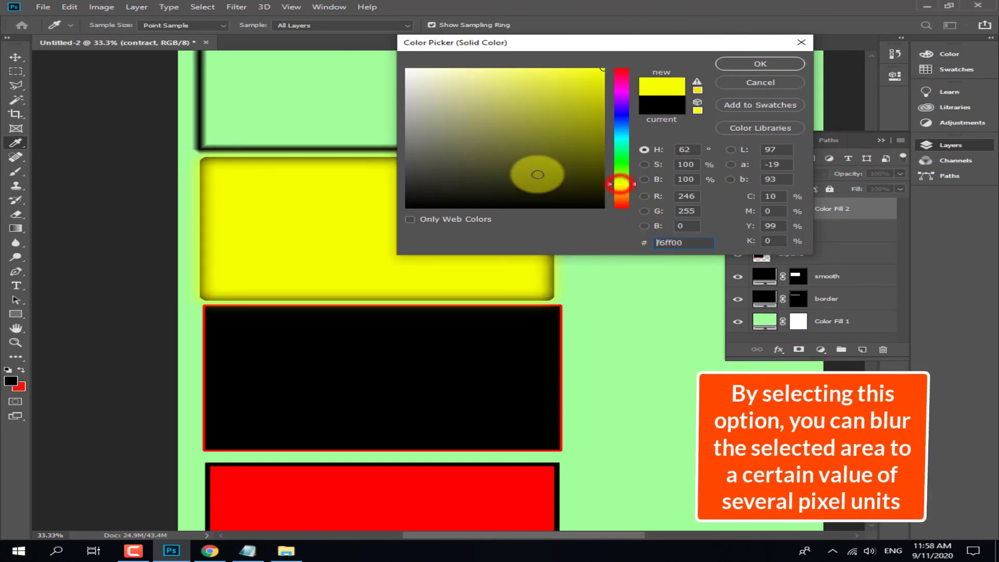
pyautogui.click(777, 66)
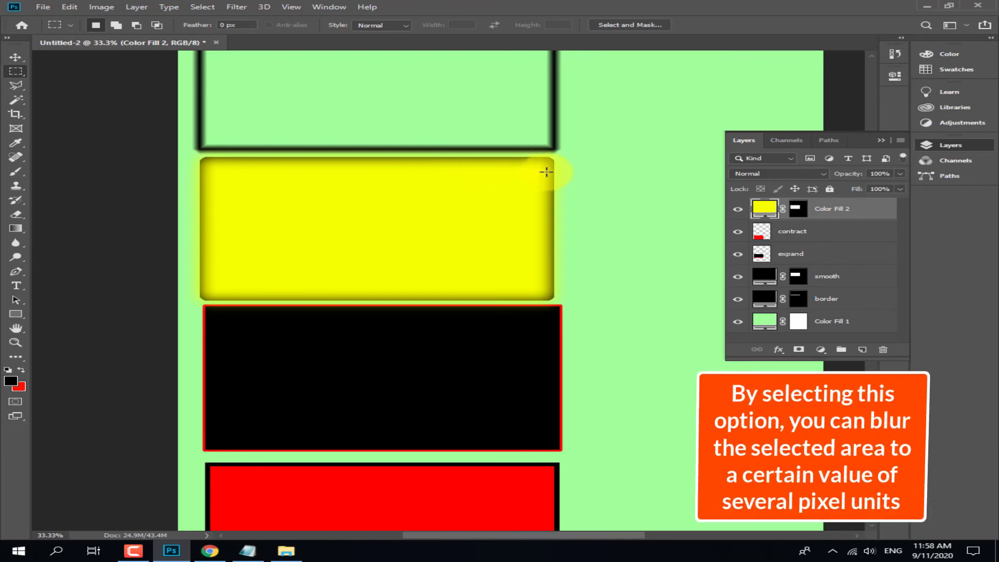
# Examine the blurred edges and corners of the feathered yellow fill at 100% zoom, followed by the overall layout
pyautogui.hotkey('ctrl', '1')
pyautogui.moveTo(633, 268); pyautogui.dragTo(245, 330)
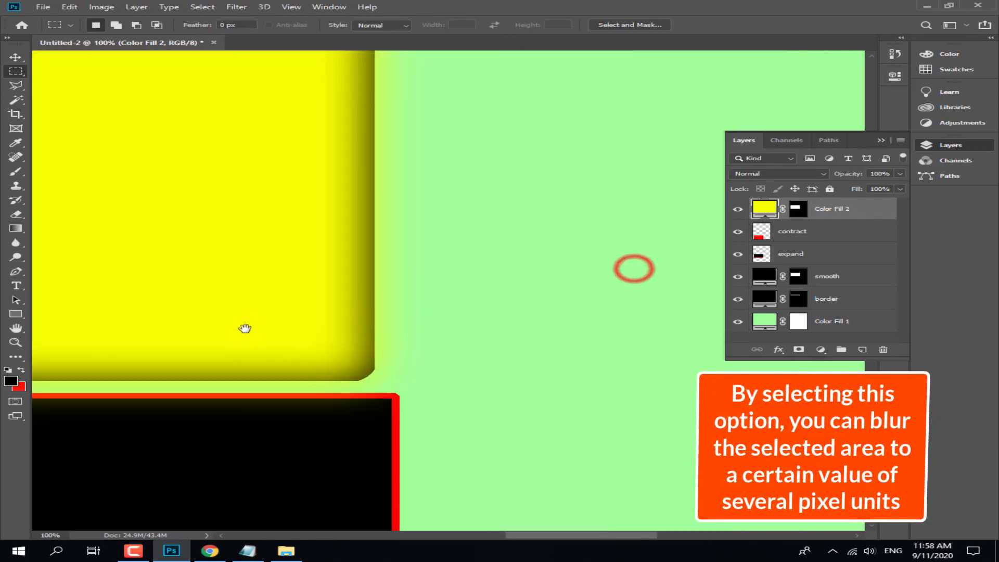
pyautogui.moveTo(245, 259); pyautogui.dragTo(512, 411)
pyautogui.moveTo(460, 341); pyautogui.dragTo(607, 369)
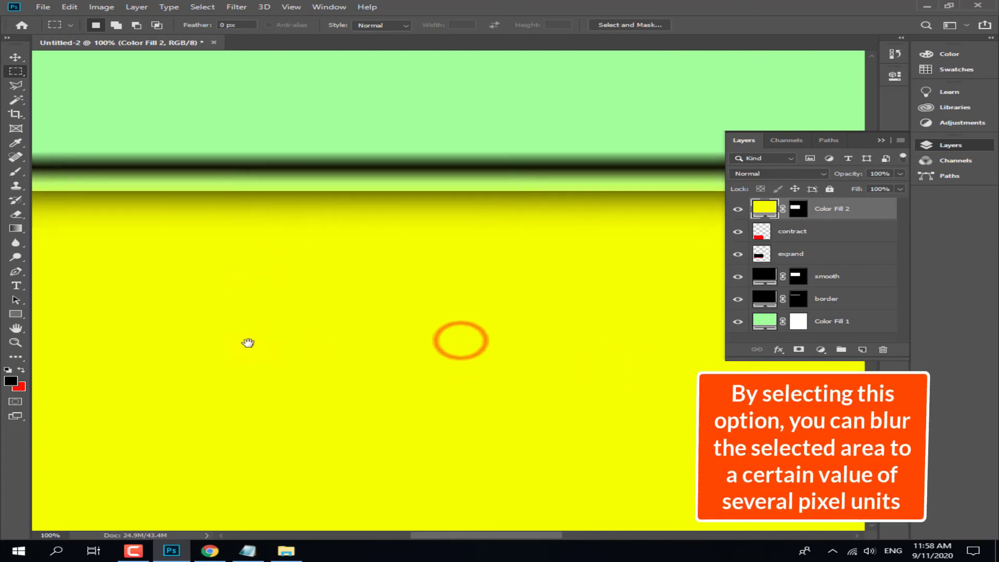
pyautogui.moveTo(248, 343); pyautogui.dragTo(502, 312)
pyautogui.moveTo(348, 344); pyautogui.dragTo(293, 152)
pyautogui.moveTo(393, 338); pyautogui.dragTo(266, 277)
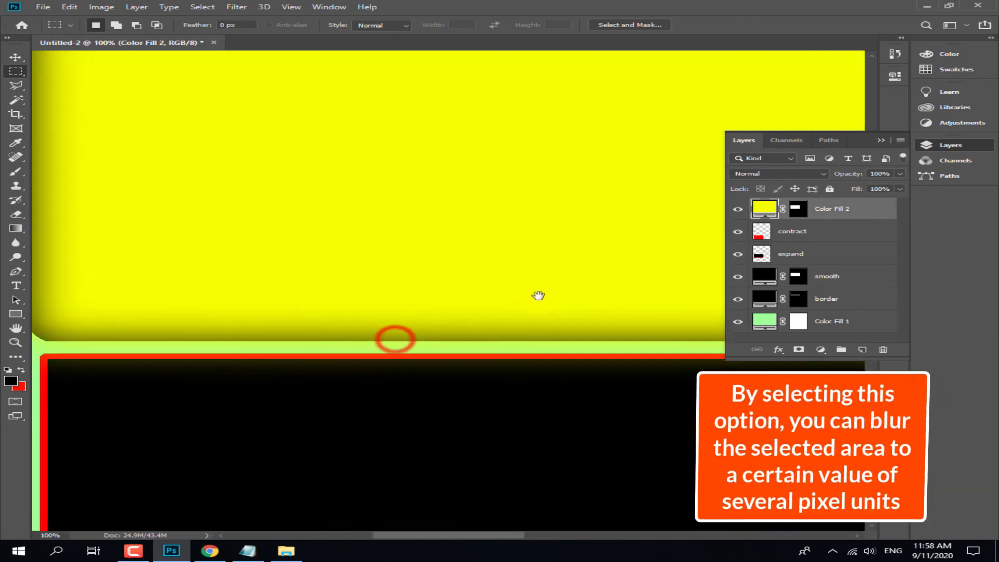
pyautogui.moveTo(577, 294); pyautogui.dragTo(319, 330)
pyautogui.moveTo(585, 326); pyautogui.dragTo(332, 356)
pyautogui.moveTo(407, 288); pyautogui.dragTo(463, 381)
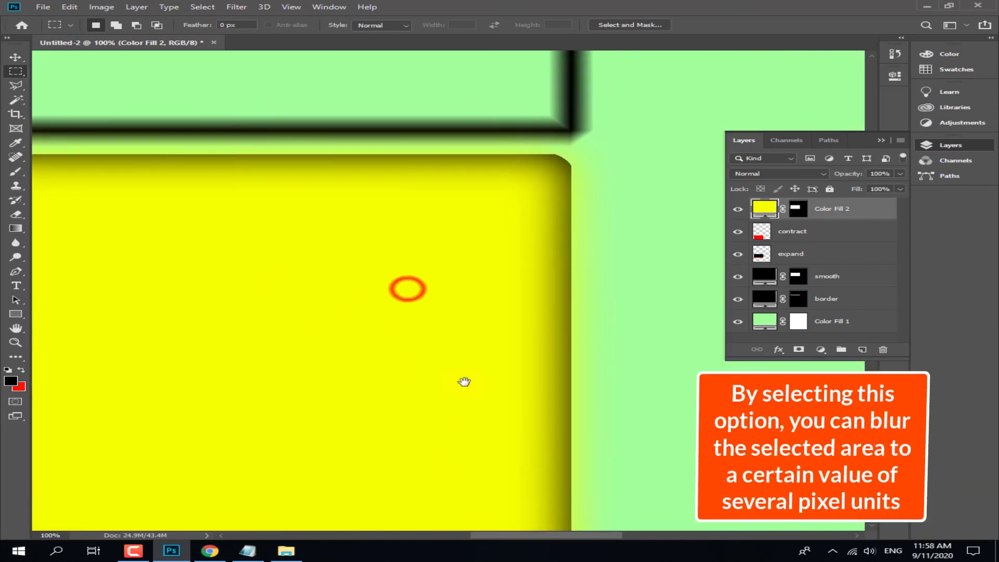
pyautogui.moveTo(456, 337); pyautogui.dragTo(702, 319)
pyautogui.moveTo(311, 356); pyautogui.dragTo(352, 353)
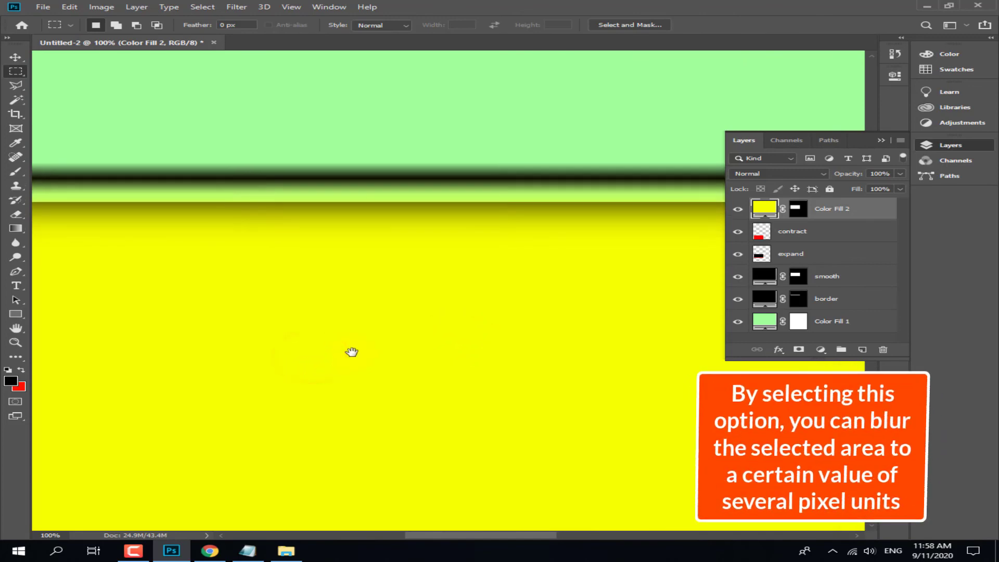
pyautogui.hotkey('ctrl', '-')
pyautogui.hotkey('ctrl', '-')
pyautogui.hotkey('ctrl', '-')
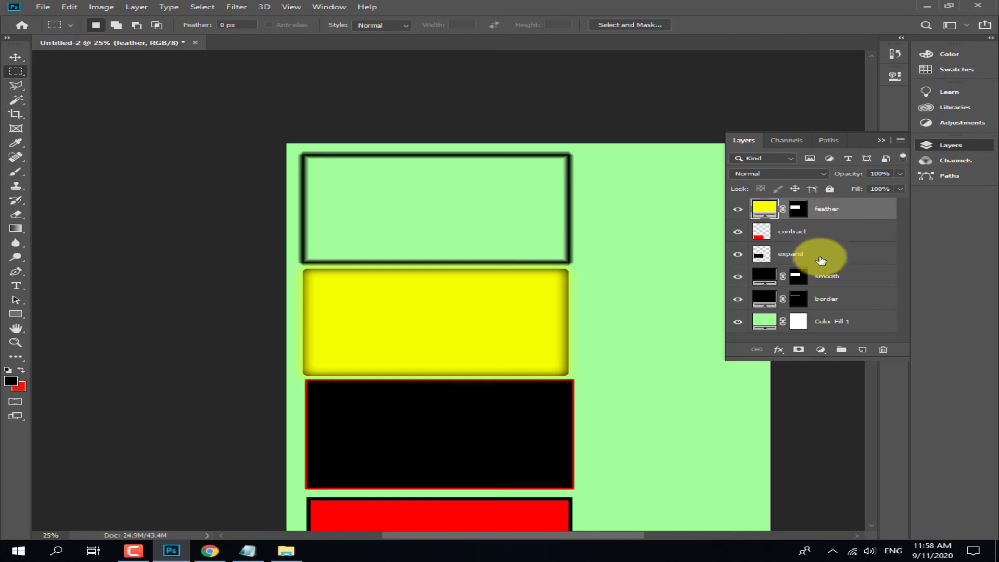
pyautogui.click(827, 228)
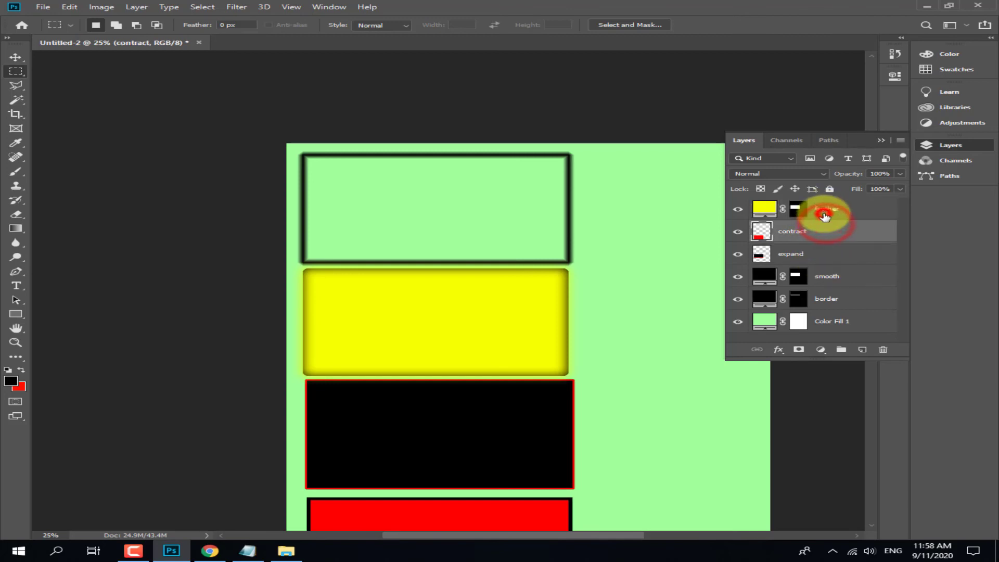
pyautogui.click(826, 210)
pyautogui.click(823, 233)
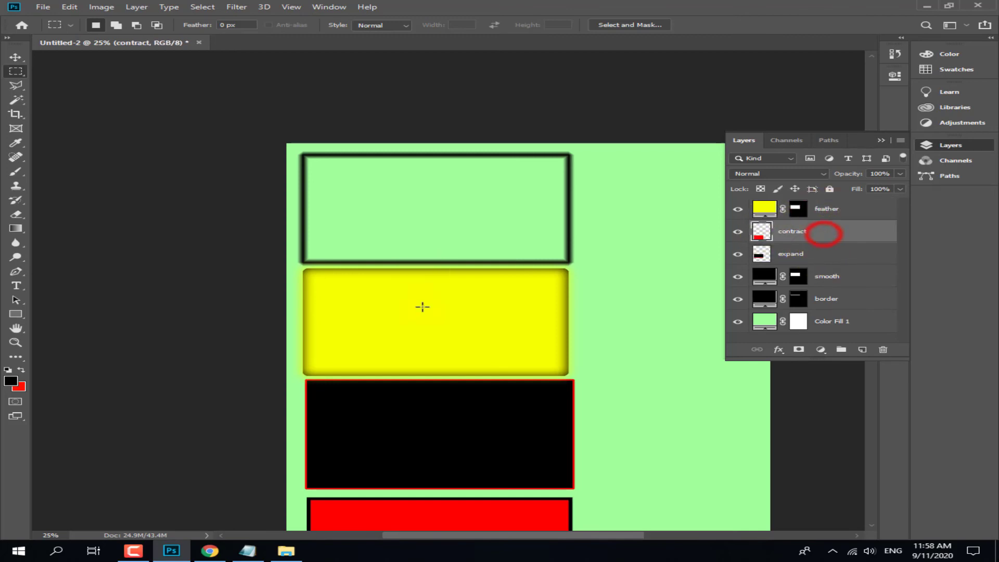
# Scale the yellow feathered rectangle proportionally to about 65% and place it over the middle of the rounded black rectangle
pyautogui.moveTo(530, 330); pyautogui.dragTo(319, 257)
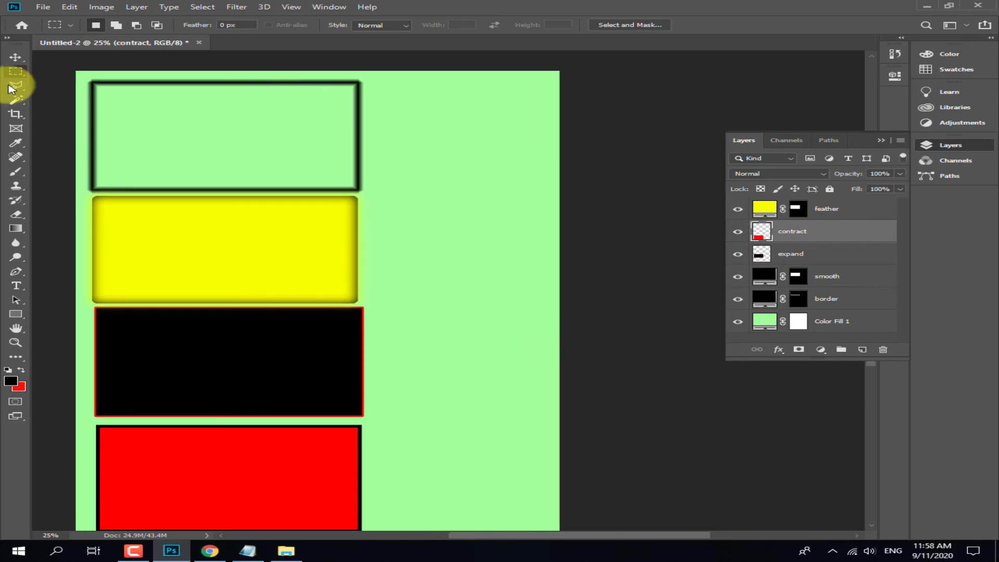
pyautogui.click(10, 54)
pyautogui.moveTo(207, 230); pyautogui.dragTo(469, 240)
pyautogui.hotkey('ctrl', 't')
pyautogui.moveTo(633, 194); pyautogui.dragTo(526, 239)
pyautogui.moveTo(464, 274); pyautogui.dragTo(488, 240)
pyautogui.moveTo(360, 256); pyautogui.dragTo(275, 260)
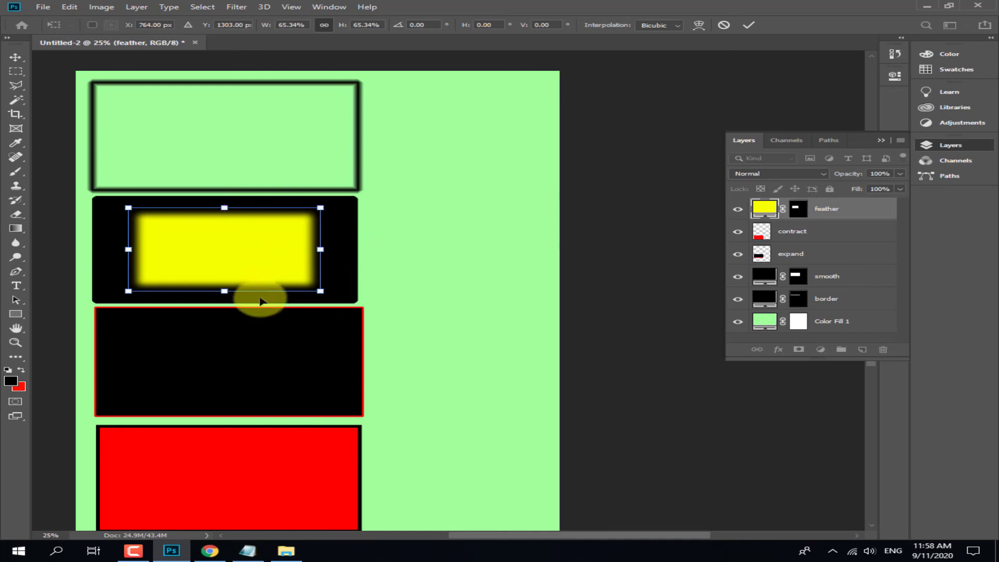
# Move the yellow feathered rectangle into the empty green area beside the bordered rectangle, shrink it a little more and apply the transform
pyautogui.moveTo(229, 319); pyautogui.dragTo(304, 250)
pyautogui.moveTo(354, 201); pyautogui.dragTo(574, 136)
pyautogui.moveTo(338, 223); pyautogui.dragTo(350, 329)
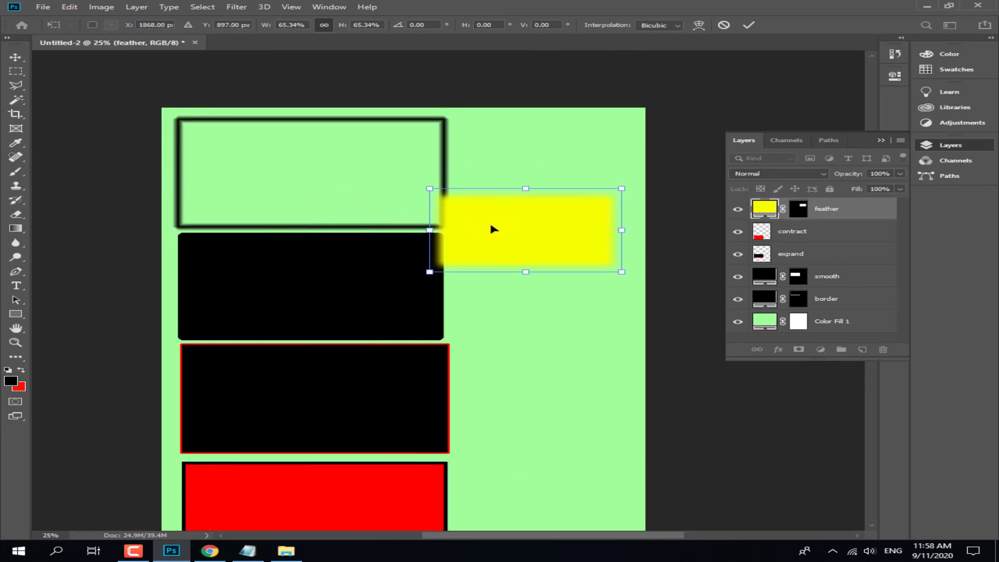
pyautogui.moveTo(493, 229); pyautogui.dragTo(515, 163)
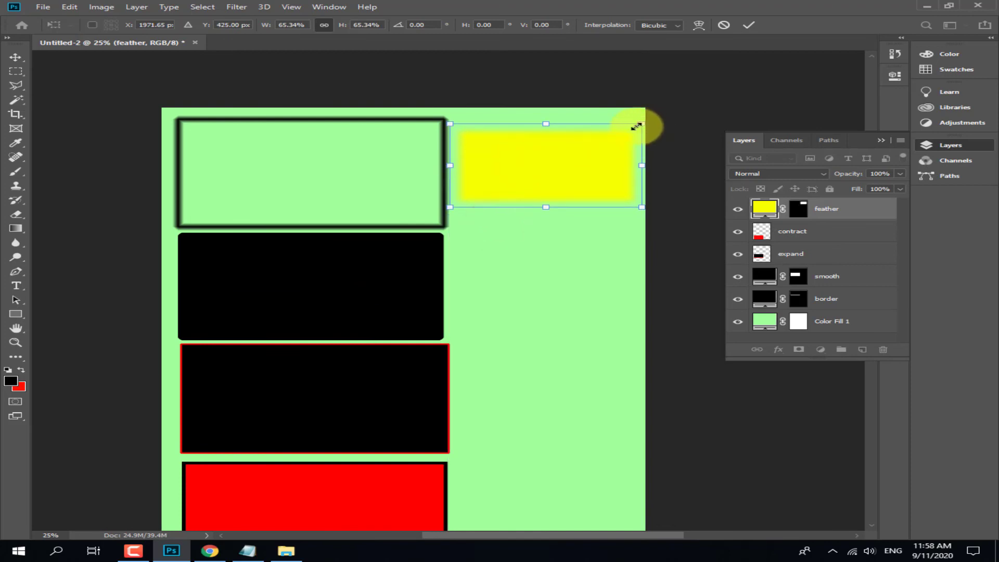
pyautogui.moveTo(641, 123); pyautogui.dragTo(587, 150)
pyautogui.doubleClick(578, 169)
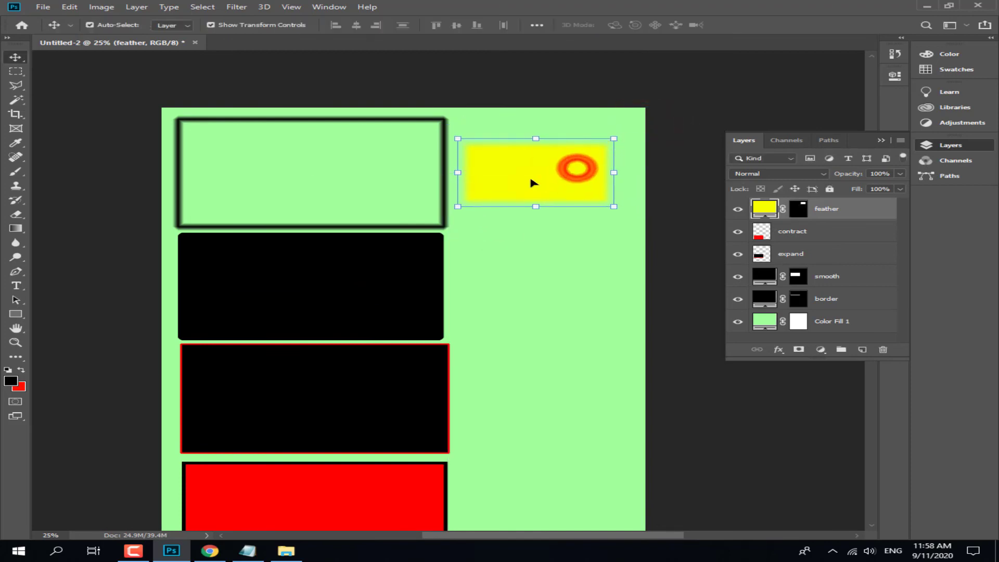
pyautogui.click(541, 228)
pyautogui.moveTo(453, 297); pyautogui.dragTo(437, 179)
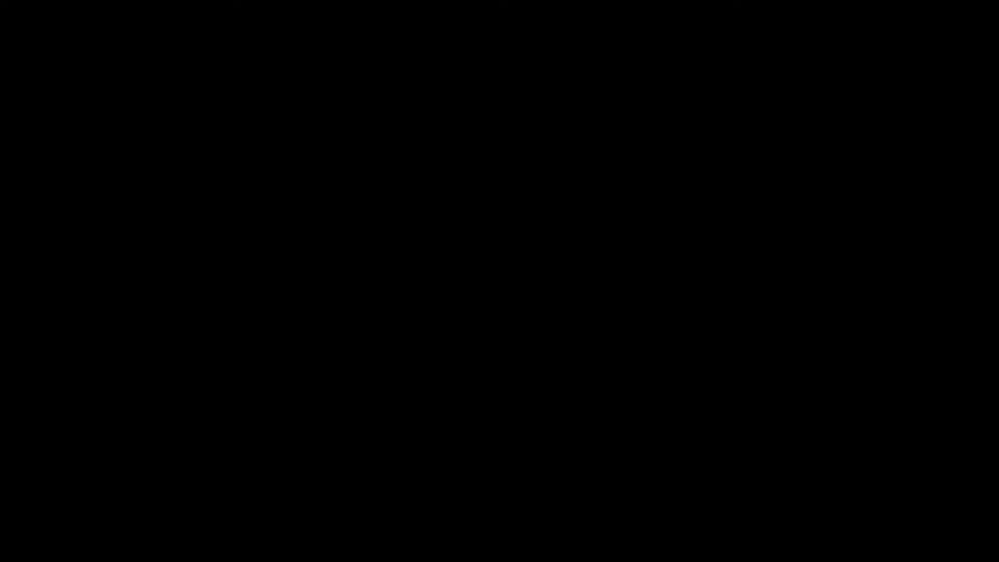